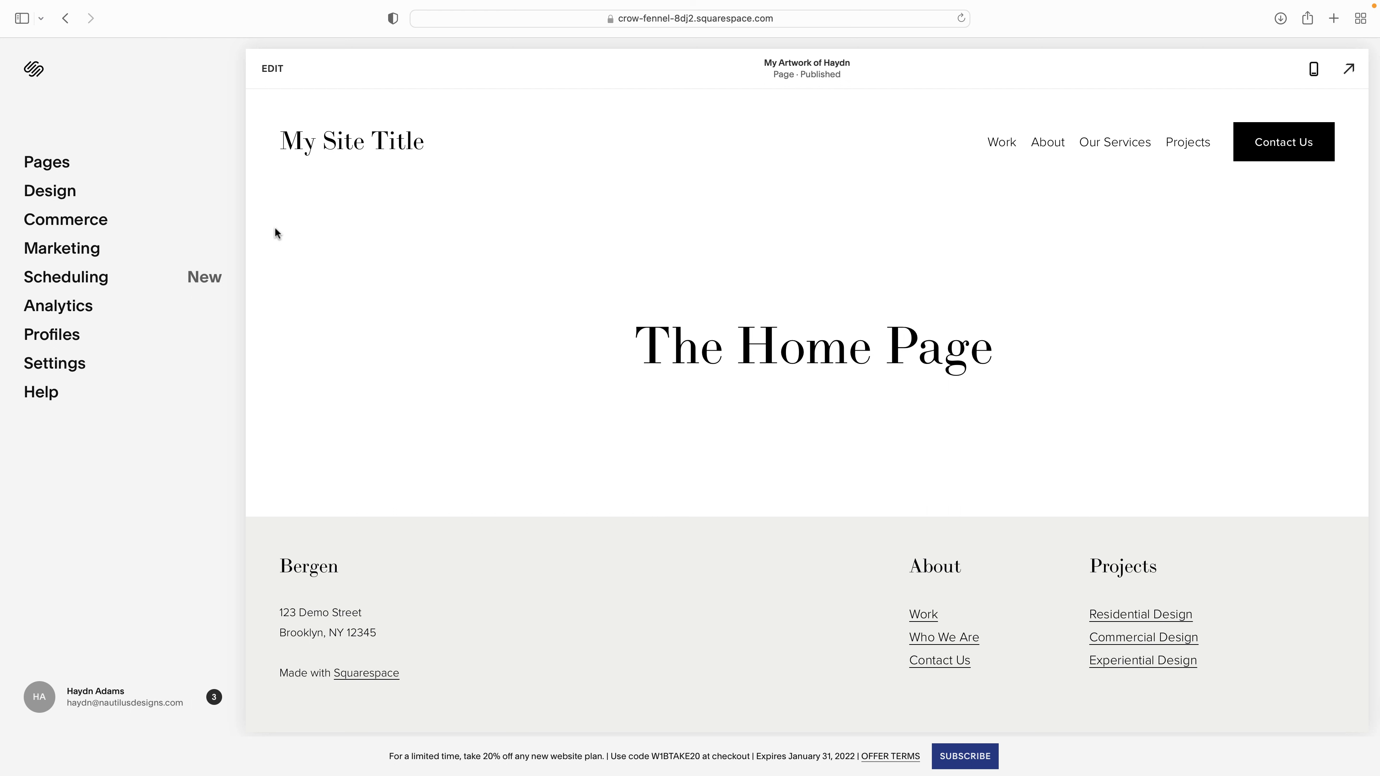
- Add a Store 2 layout page named Store to the main navigation and open its sample products
left_click(56, 223)
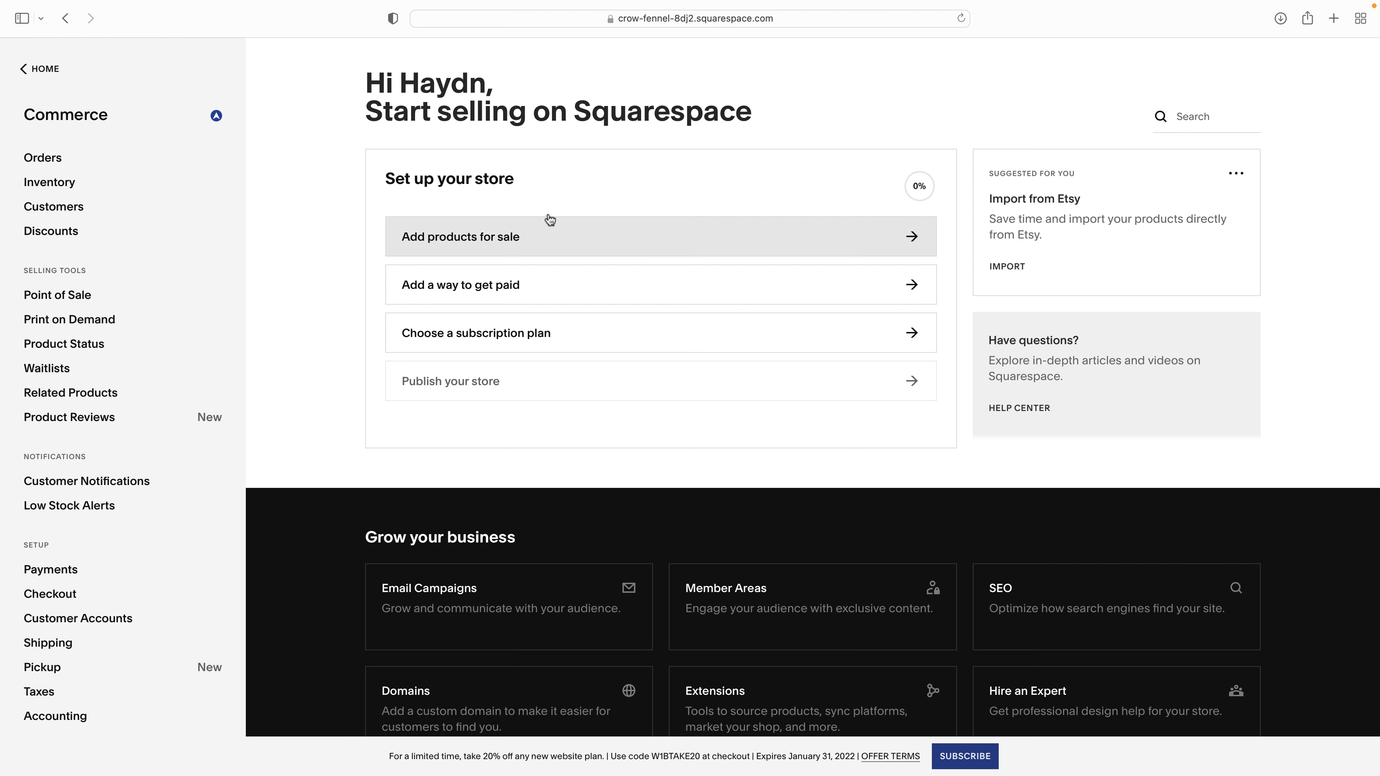
left_click(494, 239)
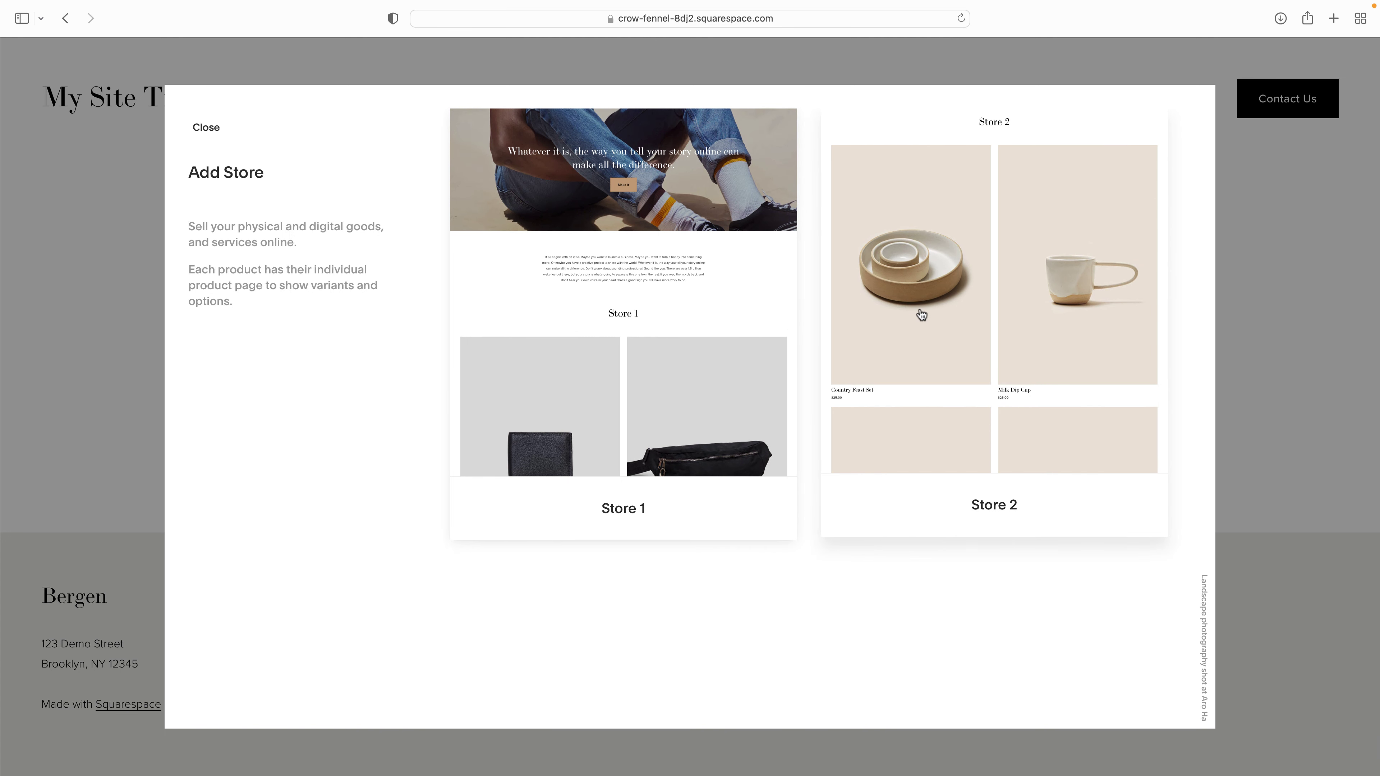
left_click(921, 314)
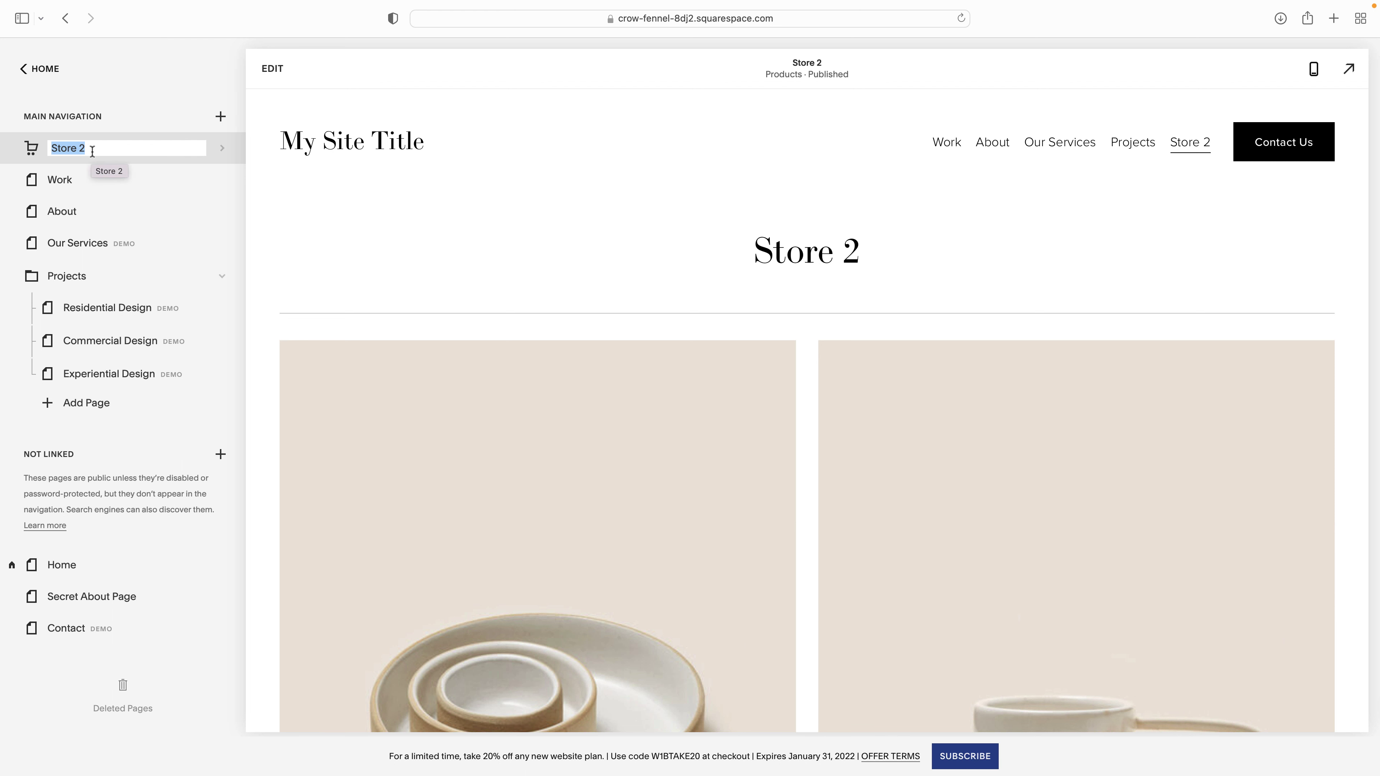
type("Store")
key("BackSpace")
key("BackSpace")
key("BackSpace")
type("ore")
key("Return")
left_click(93, 147)
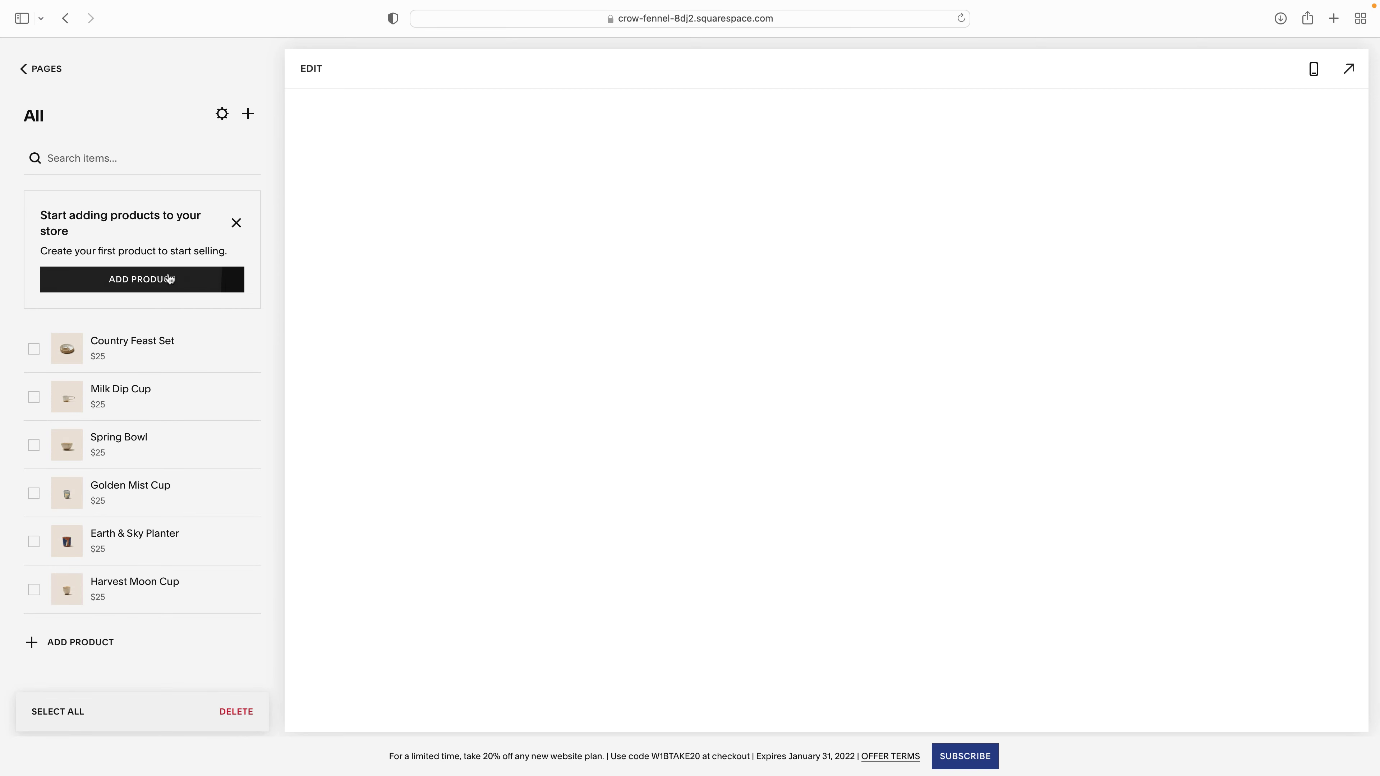
- Select all six sample products, from Country Feast Set to Harvest Moon Cup, for removal
left_click(34, 349)
left_click(34, 396)
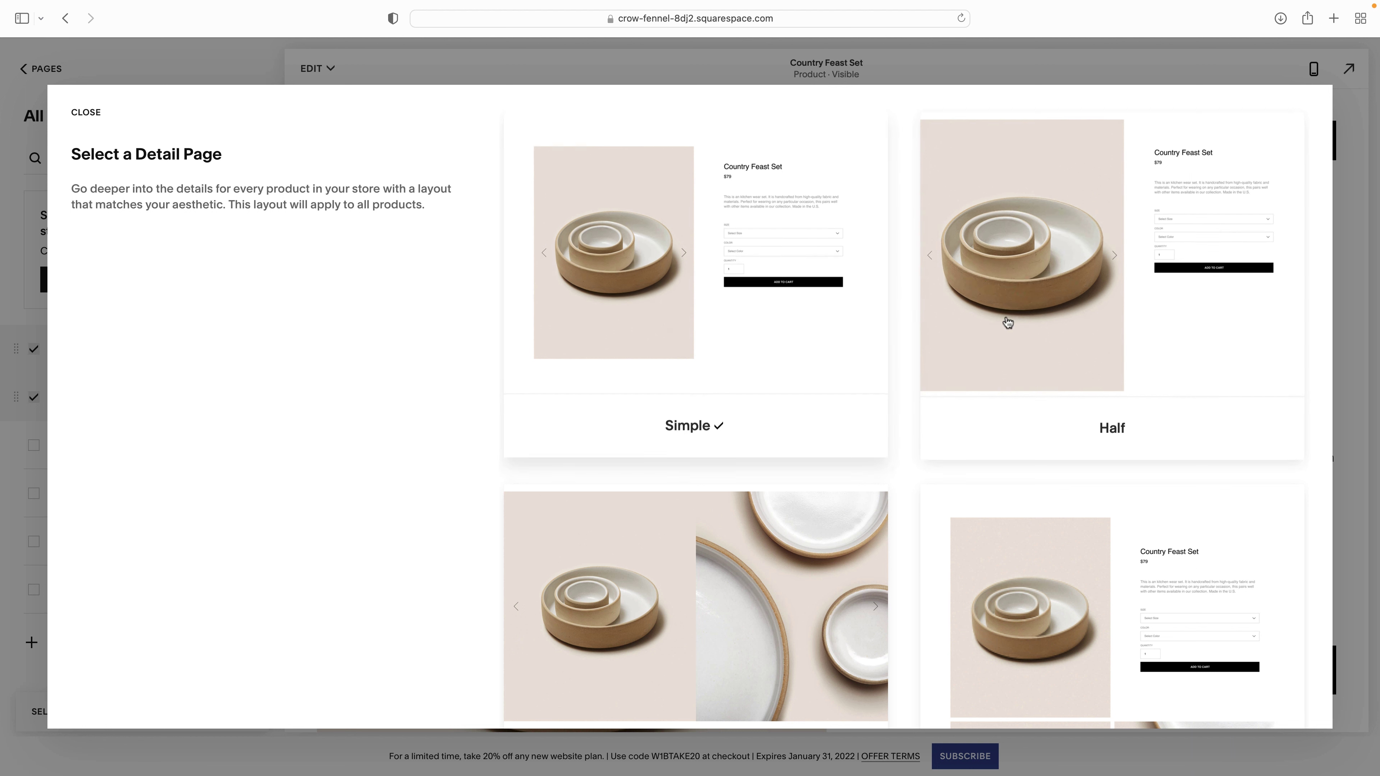
left_click(693, 367)
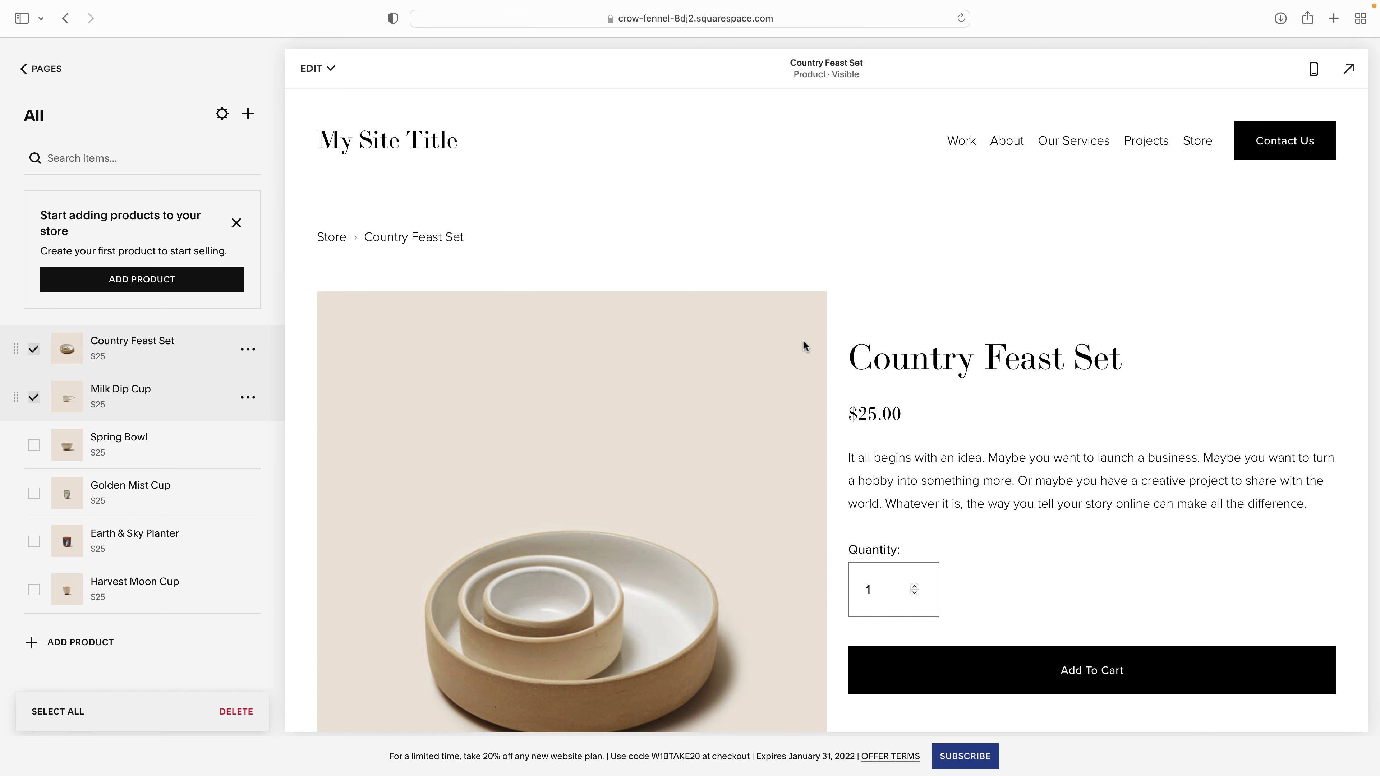
scroll(1012, 446, "down", 5)
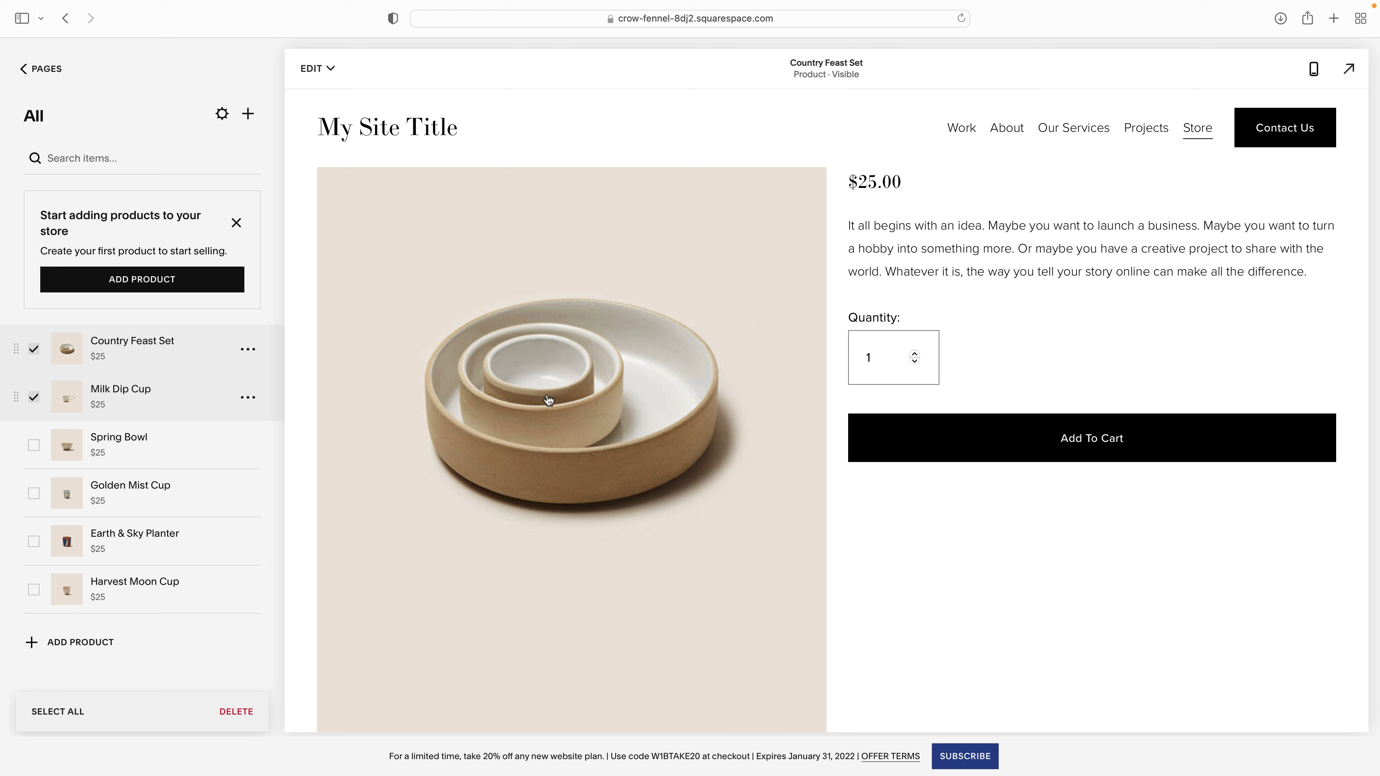
left_click(34, 445)
left_click(33, 494)
left_click(34, 542)
left_click(34, 591)
- Attempt deleting the six products, dismiss the 429 error and cancel, then start a new product
left_click(236, 711)
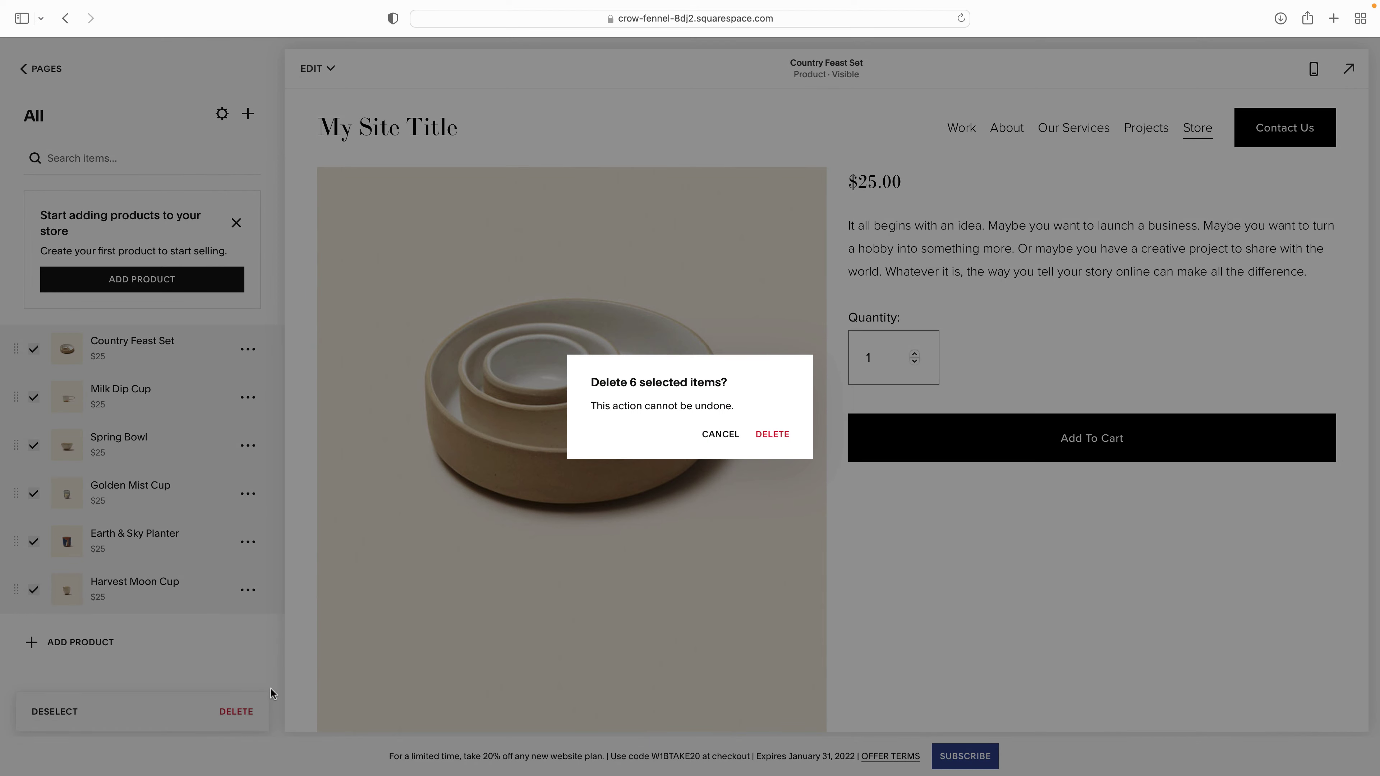
left_click(776, 435)
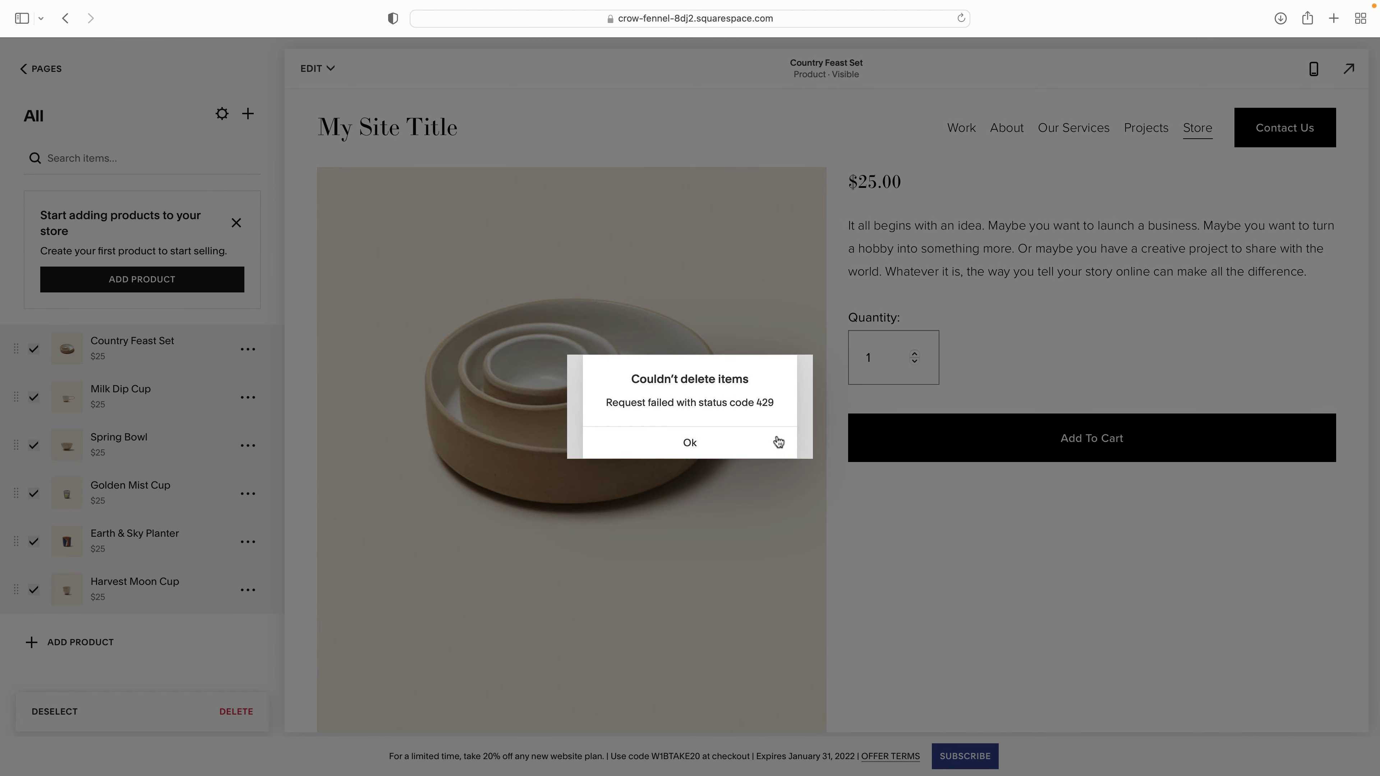
left_click(702, 446)
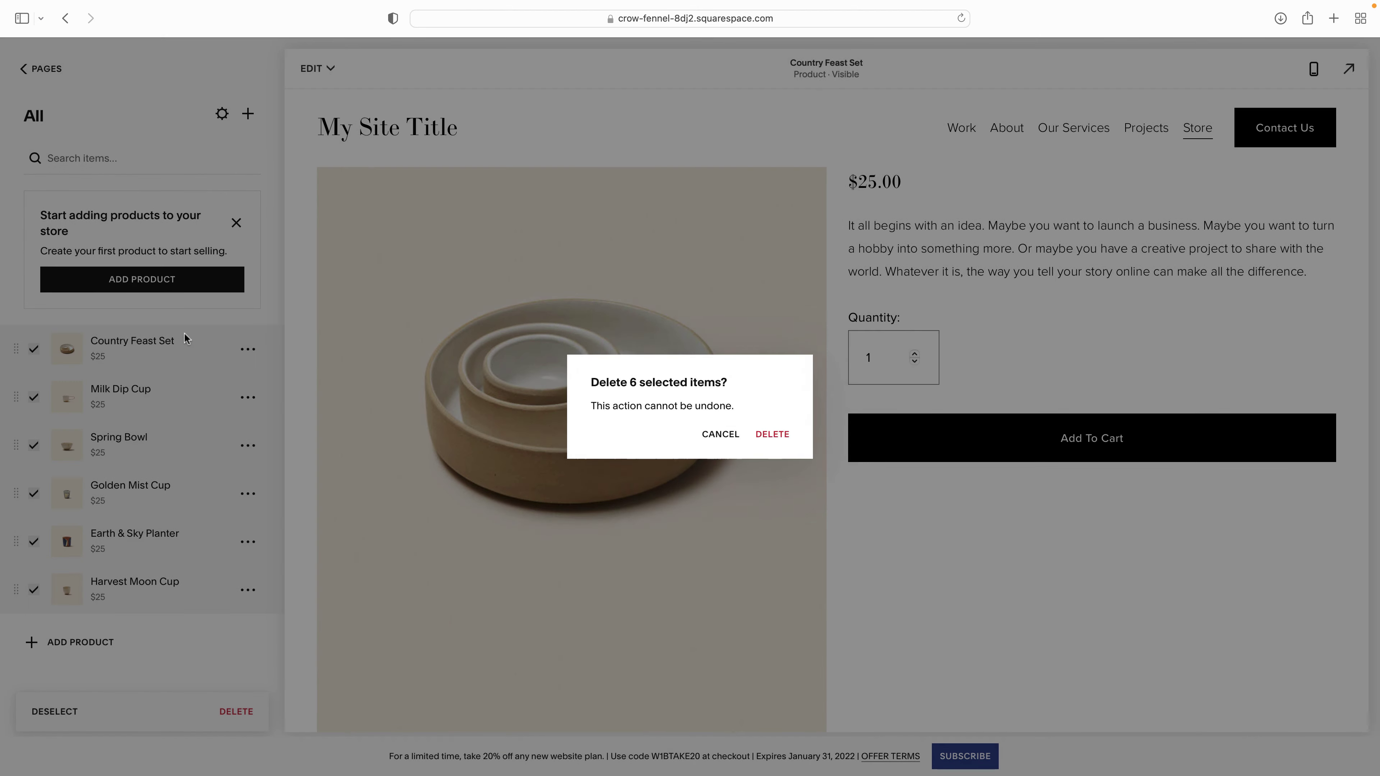
left_click(719, 429)
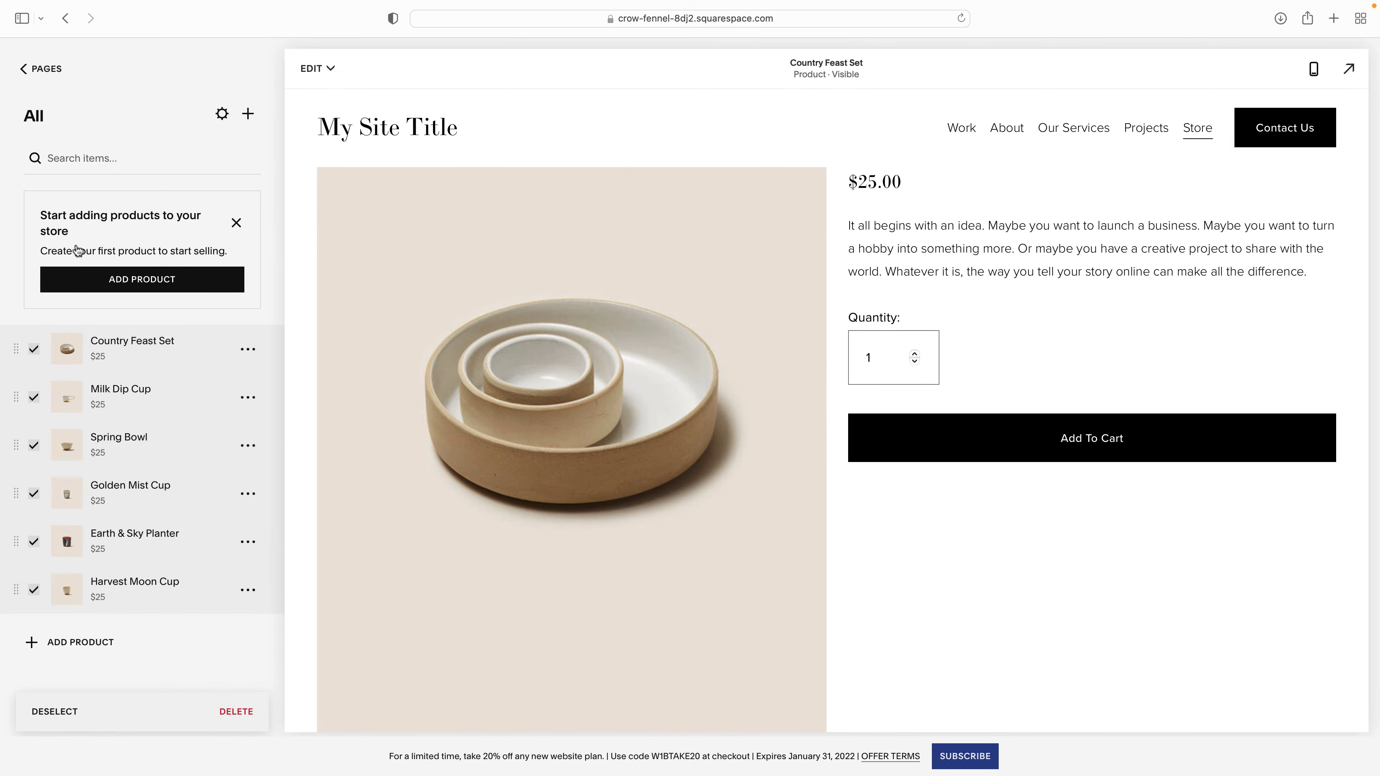
left_click(120, 281)
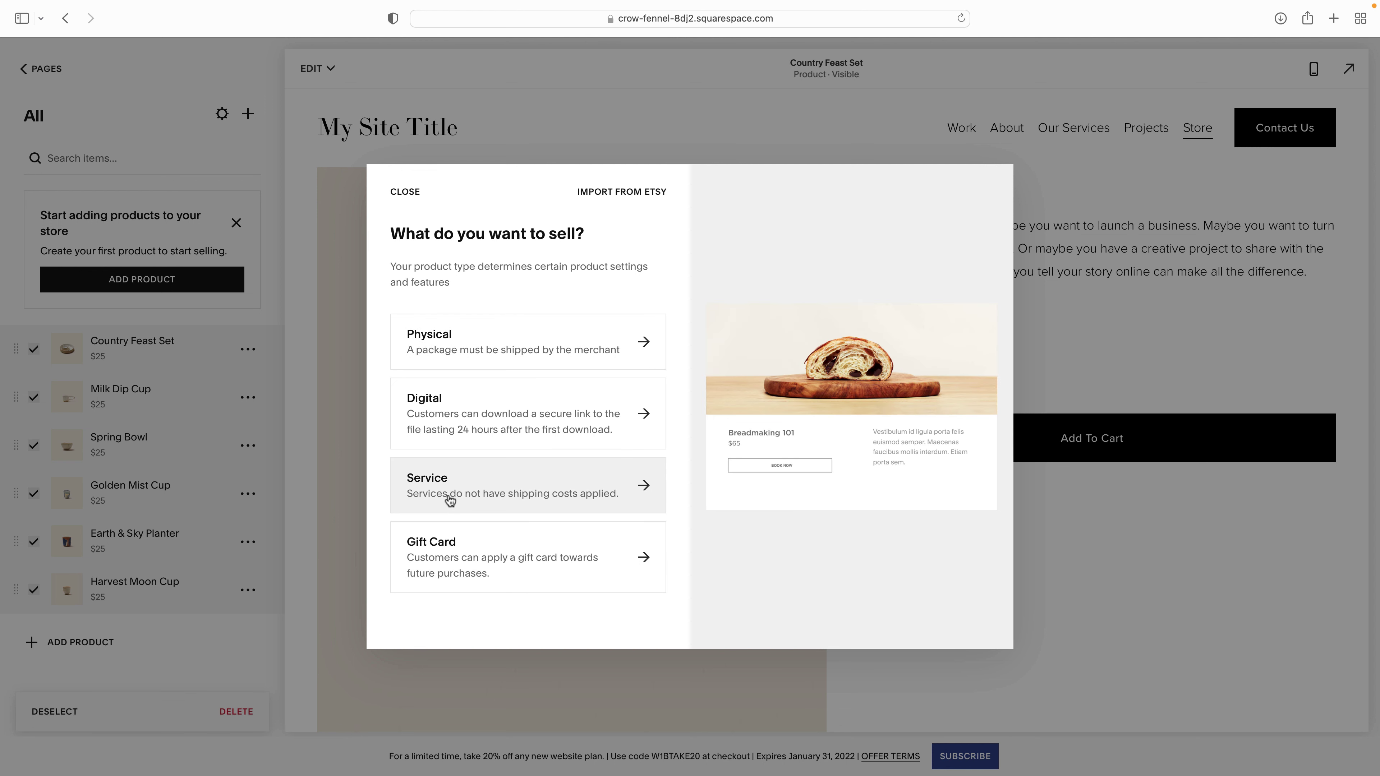
- Create a physical product named 'An organic candle'
left_click(455, 354)
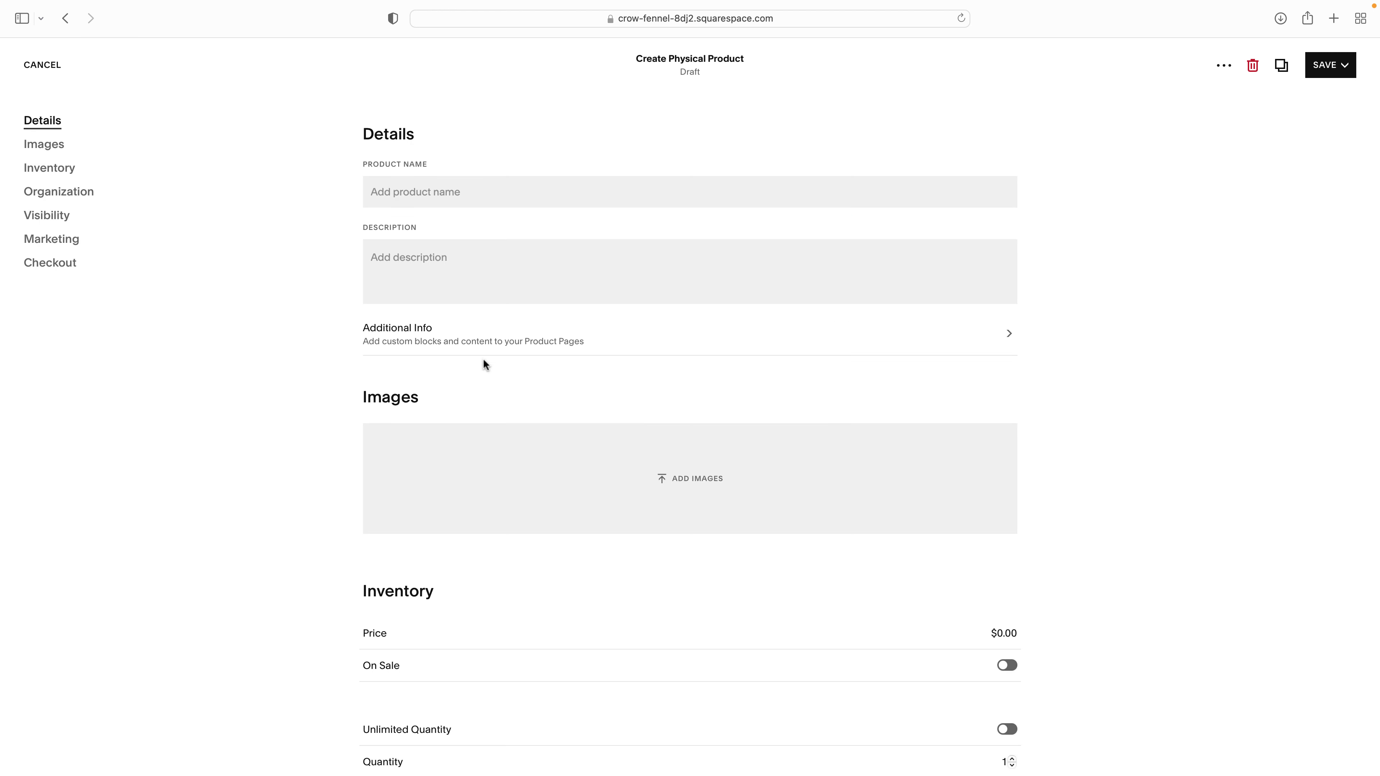
left_click(423, 193)
type("A")
key("BackSpace")
type("An organic candle")
- Describe it as 'This organic candle is homemade and made from organic soy.'
left_click(436, 266)
type("This or")
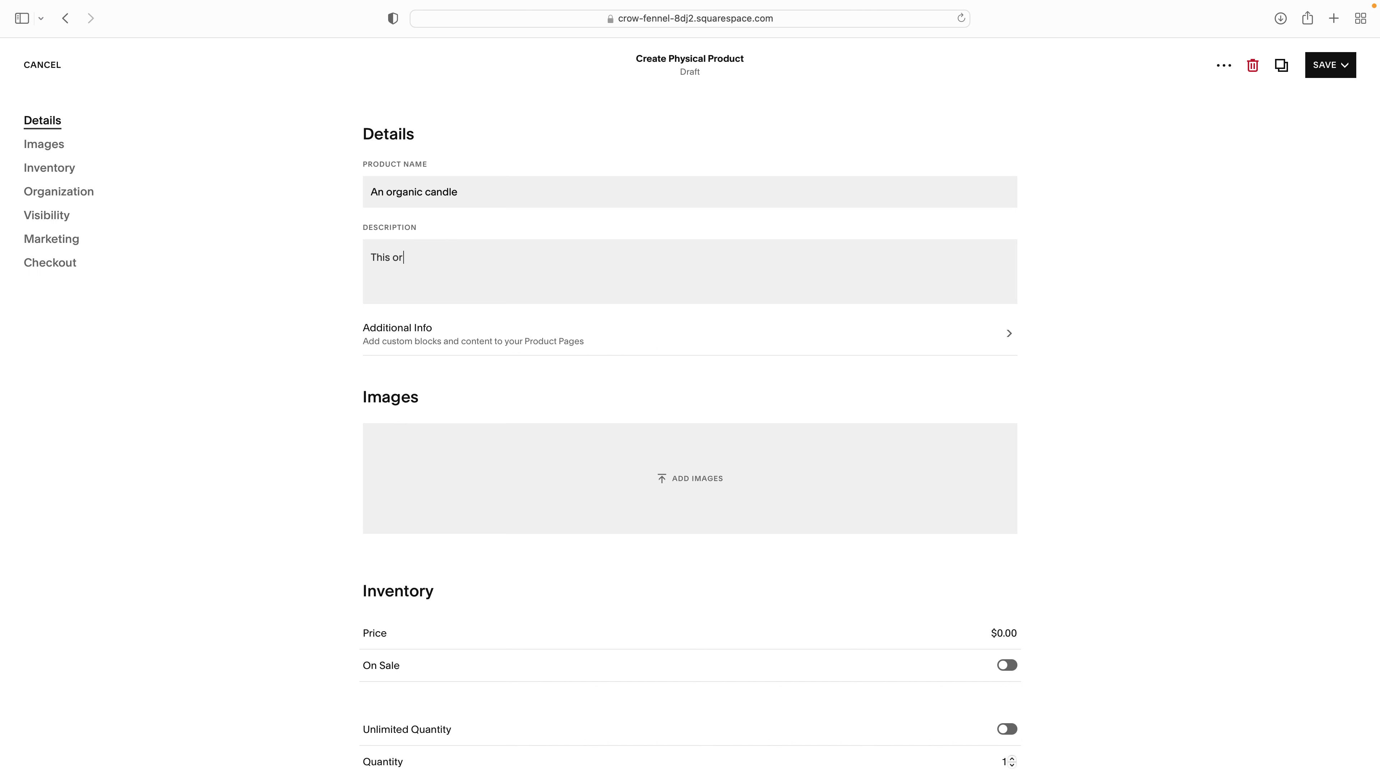
type("ganic candle is homemade and made from soy")
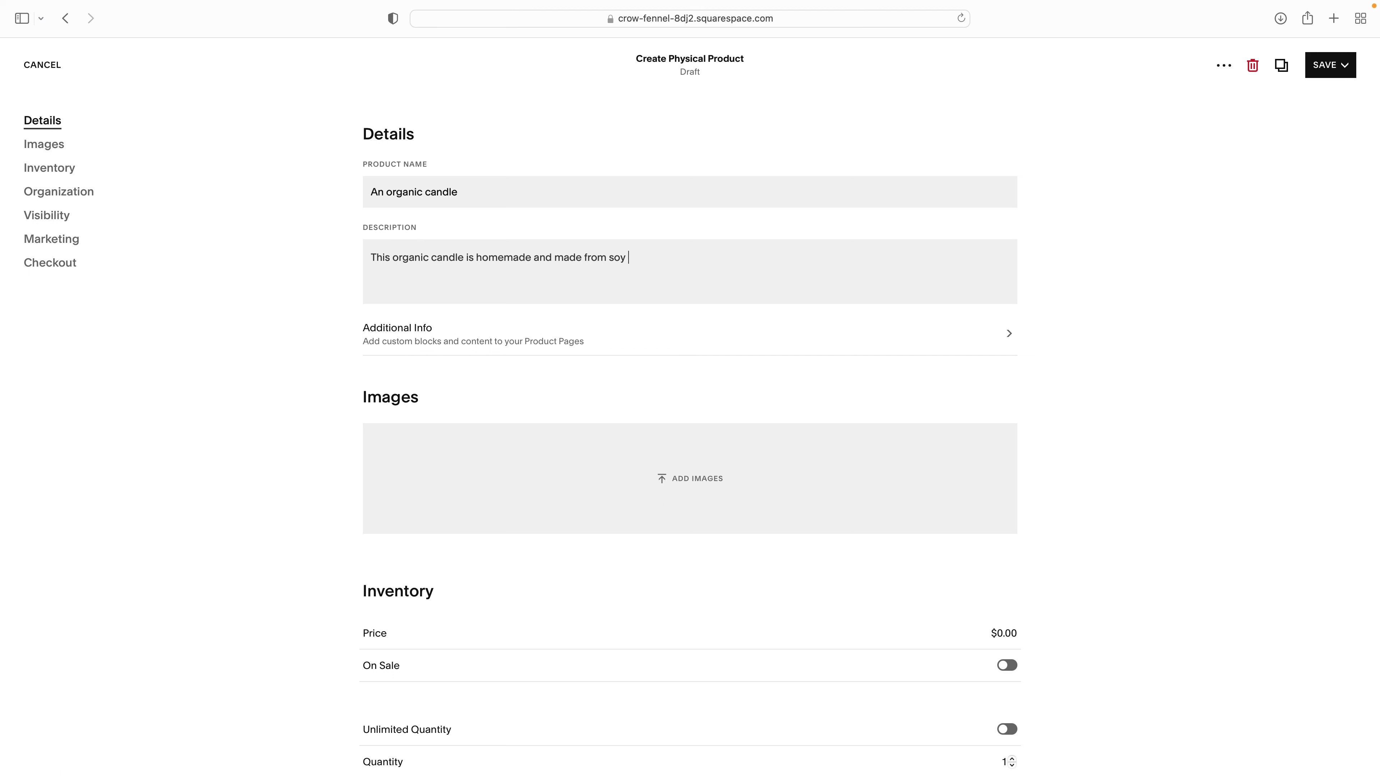
key("BackSpace")
key("BackSpace")
key("BackSpace")
type("organic soy.")
- Upload candle.jpg from the Desktop as the product image
left_click(700, 481)
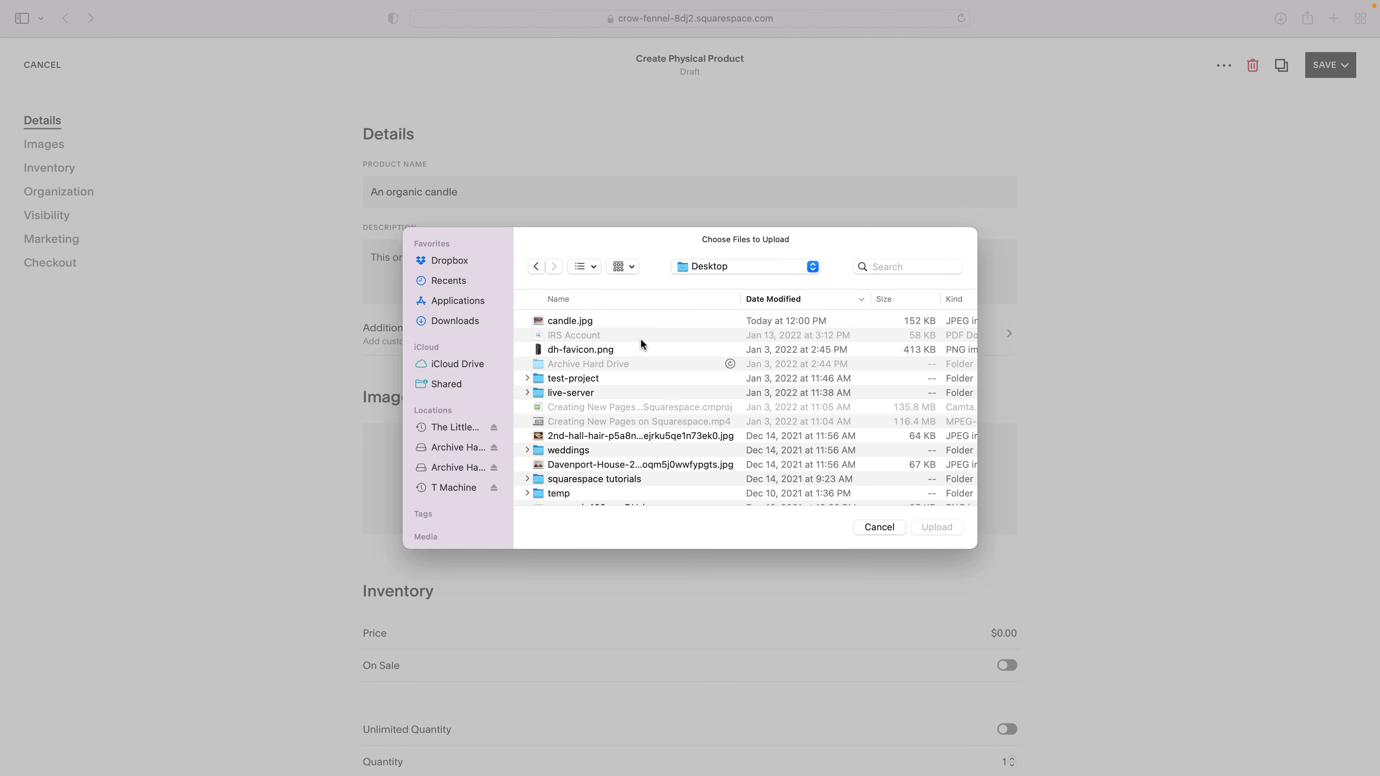
left_click(609, 319)
double_click(609, 319)
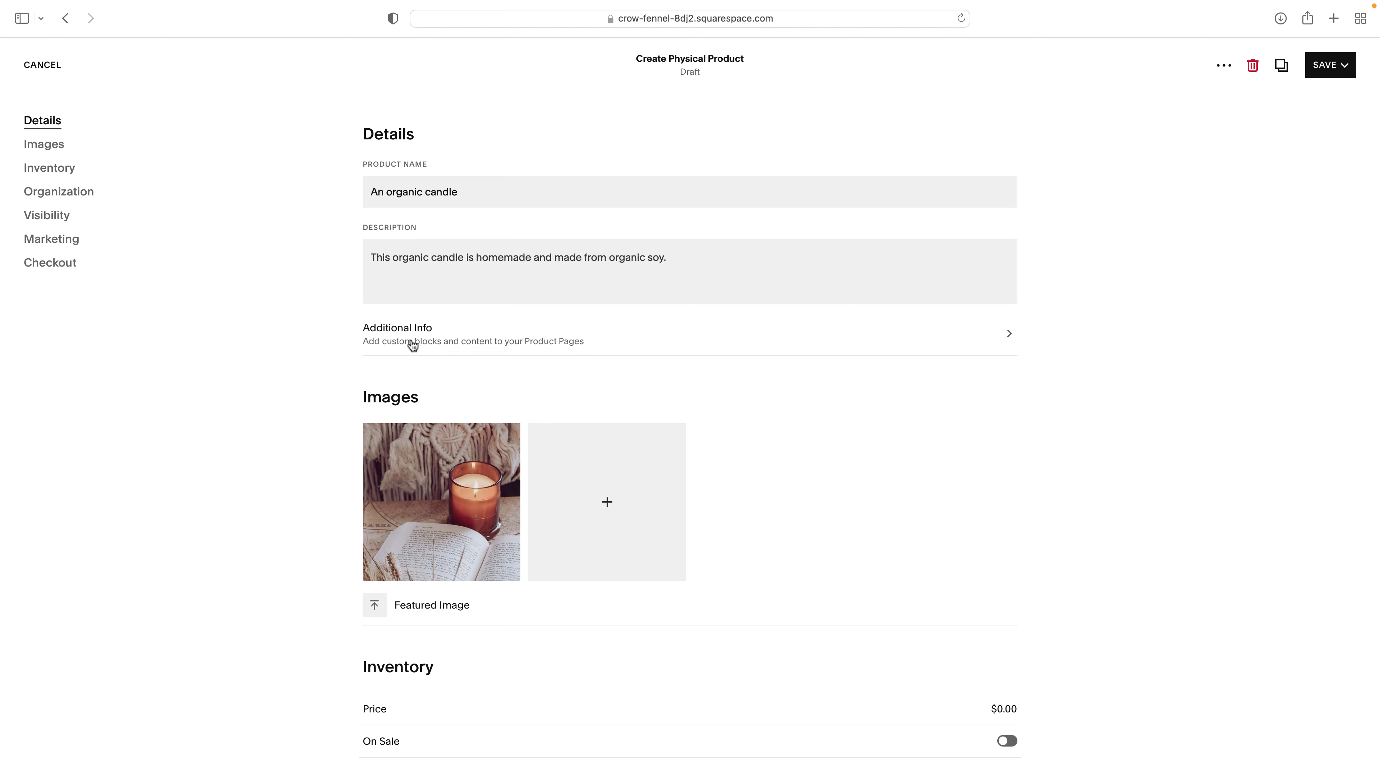
- Open the Additional Info editor and close it without changes
left_click(504, 341)
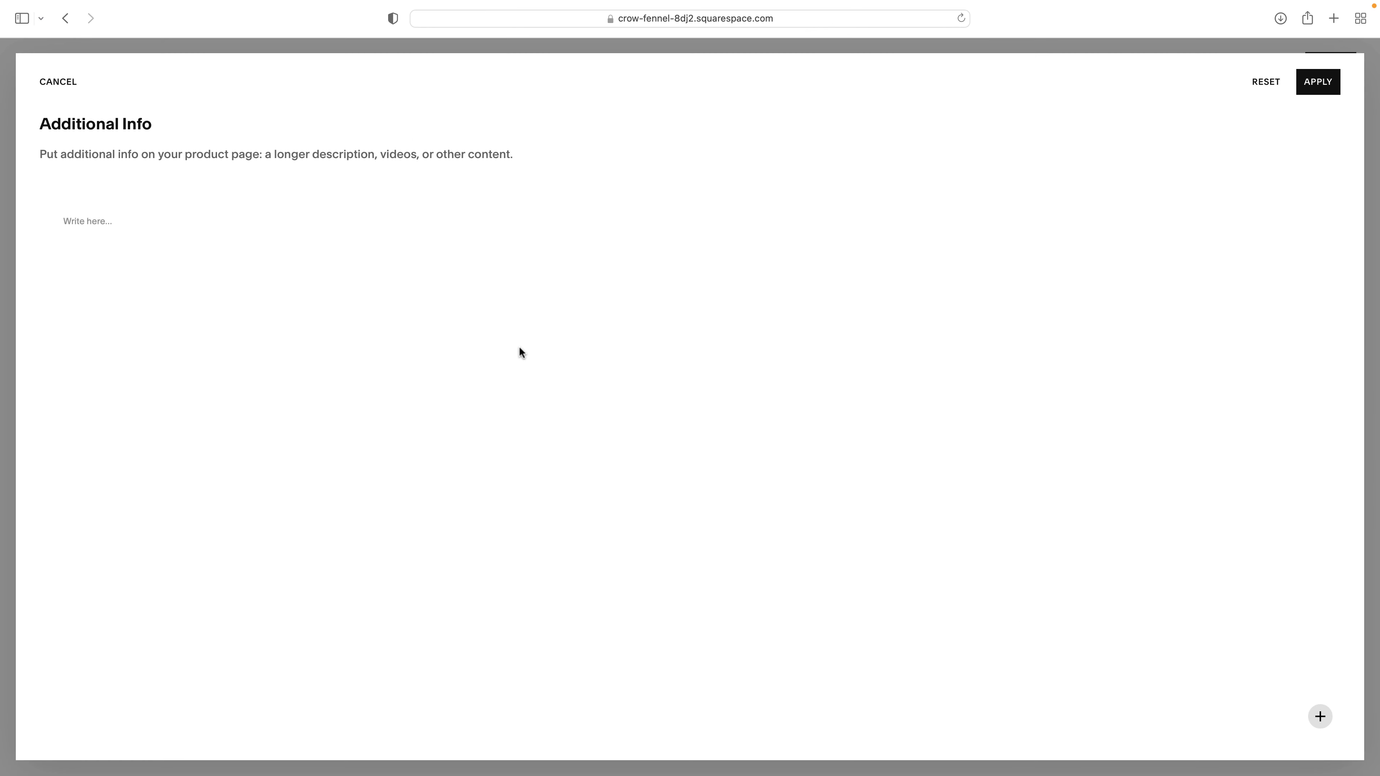
left_click(46, 81)
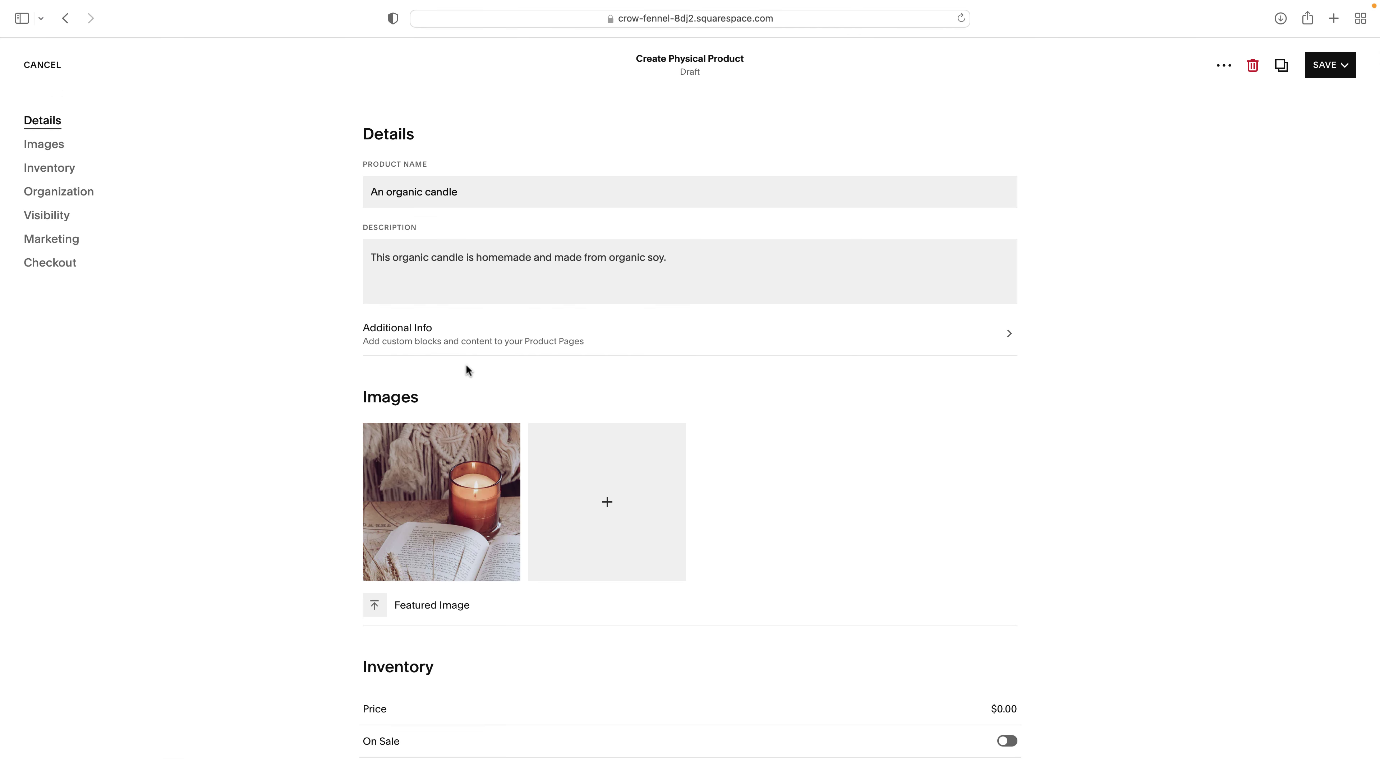
scroll(471, 366, "down", 4)
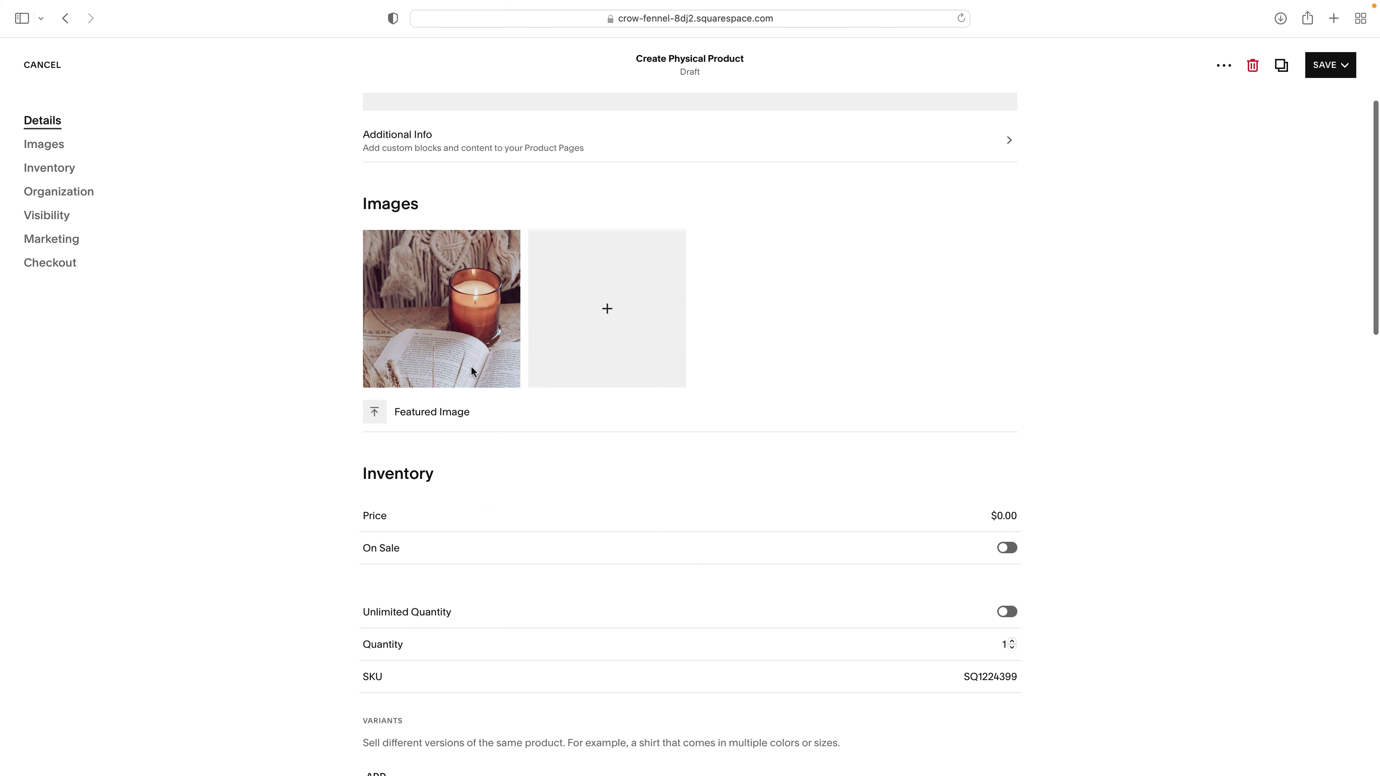
scroll(471, 365, "down", 3)
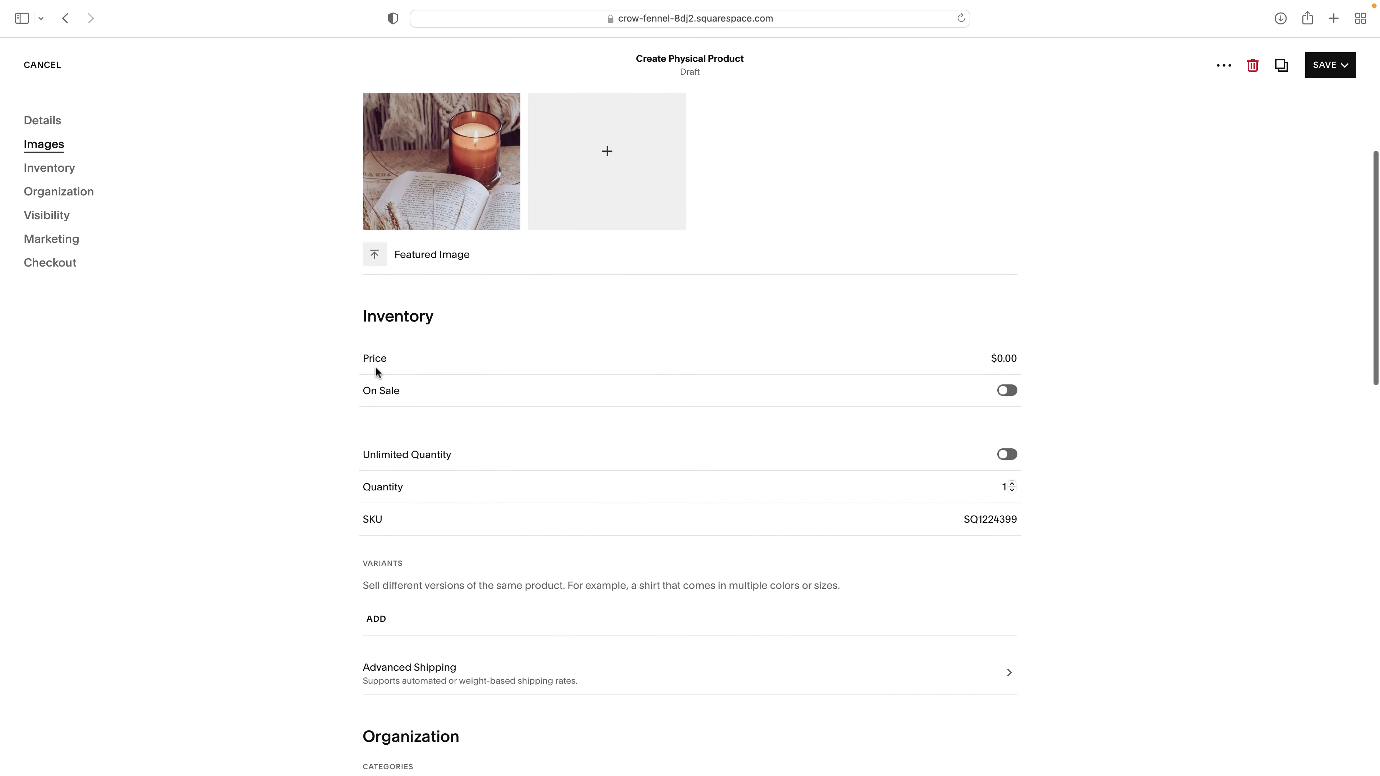
- Set the candle's price to $19.00 and make its stock quantity unlimited
left_click(997, 360)
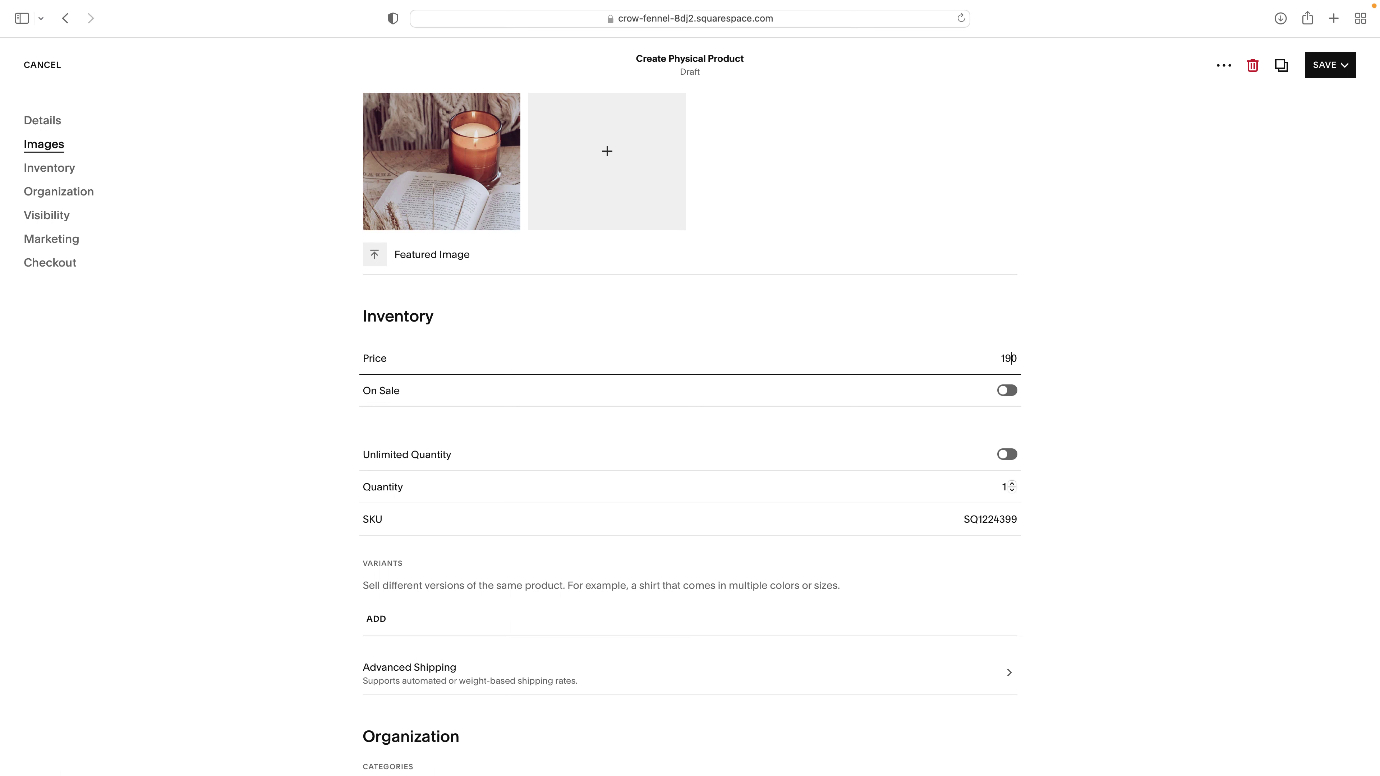
key("BackSpace")
left_click(951, 326)
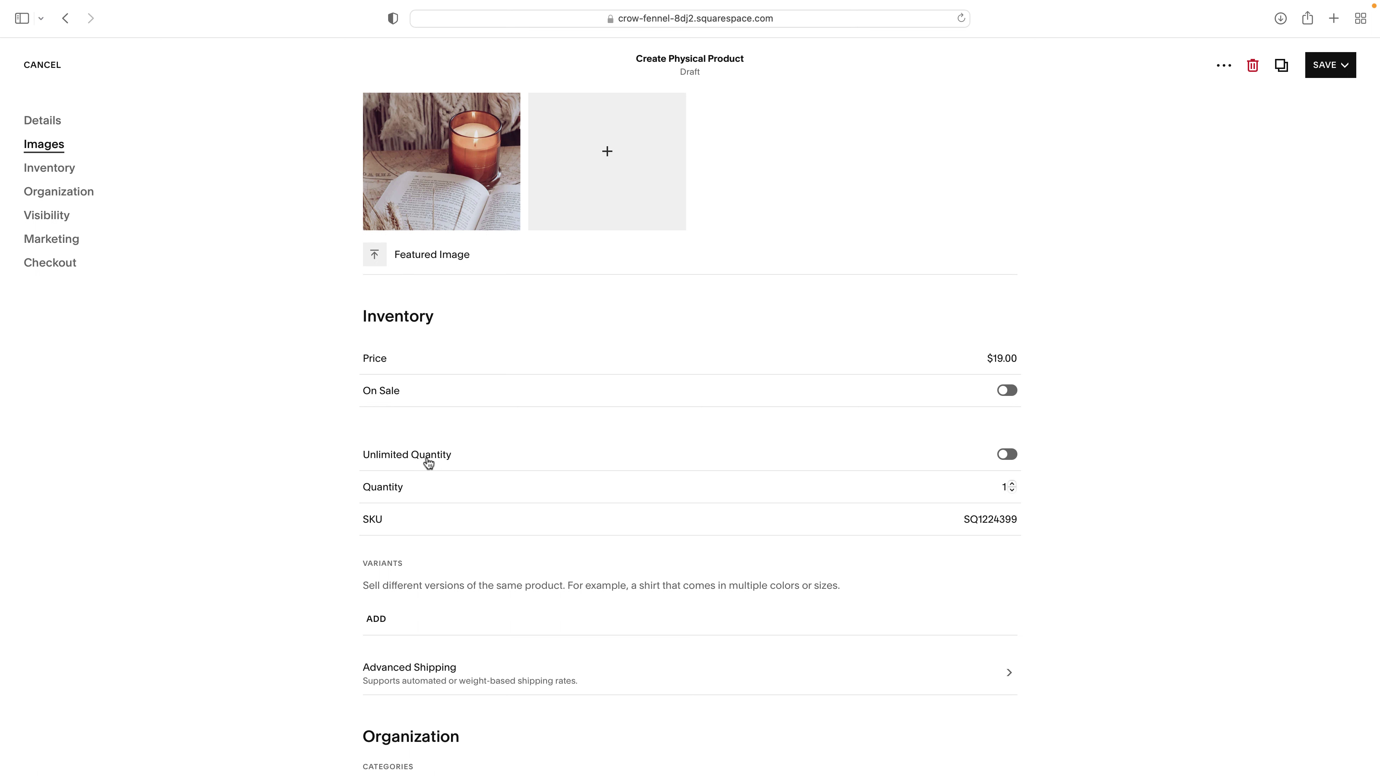
left_click(1007, 455)
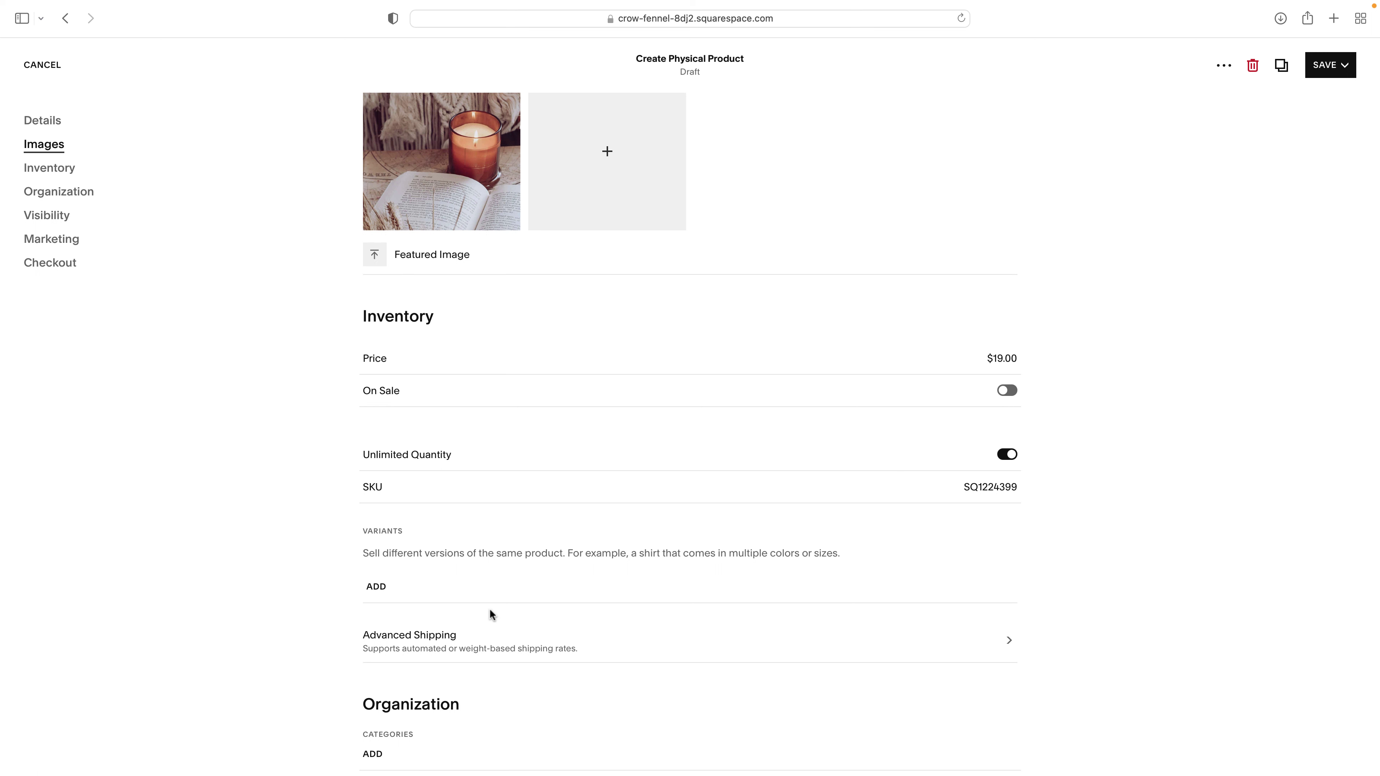
mouse_move(472, 147)
scroll(421, 516, "down", 3)
- Create a custom variant option named Scents for the candle
left_click(376, 467)
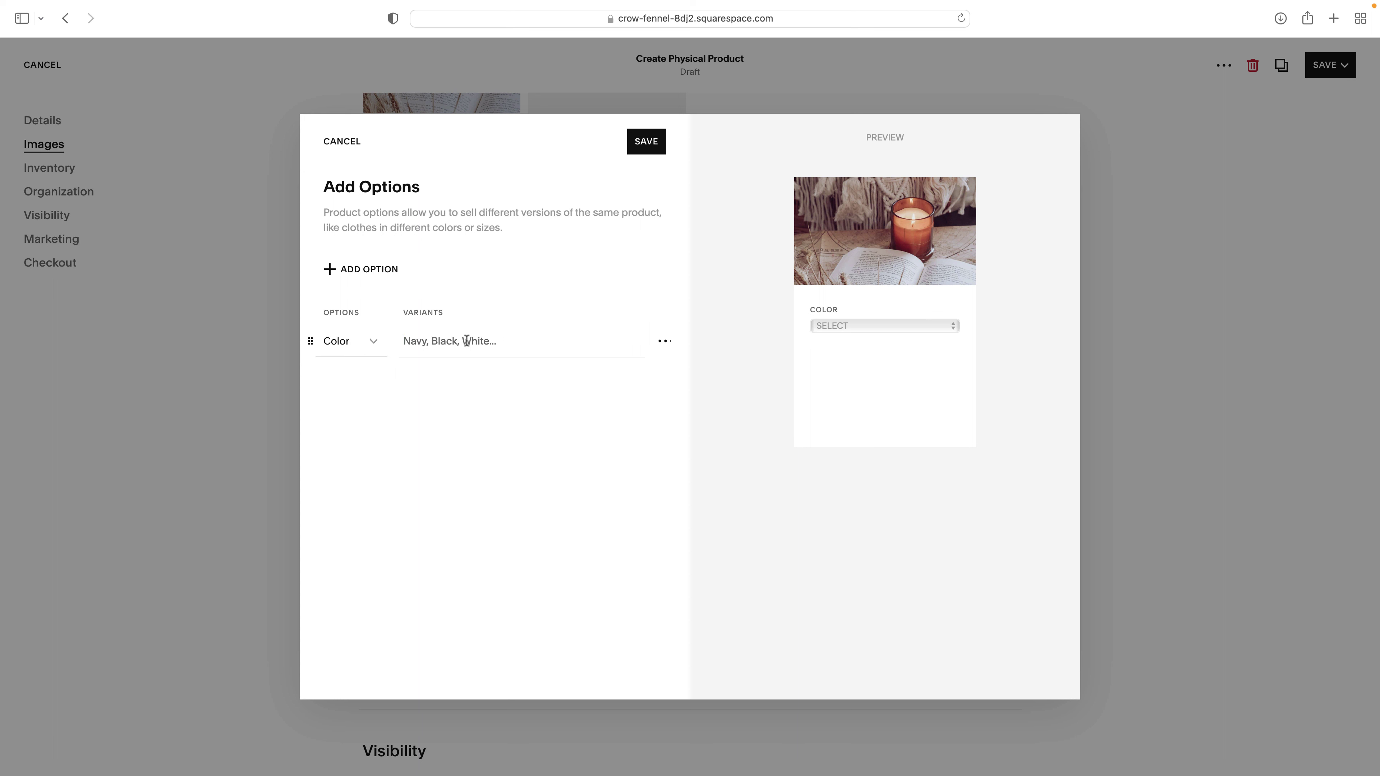
left_click(348, 343)
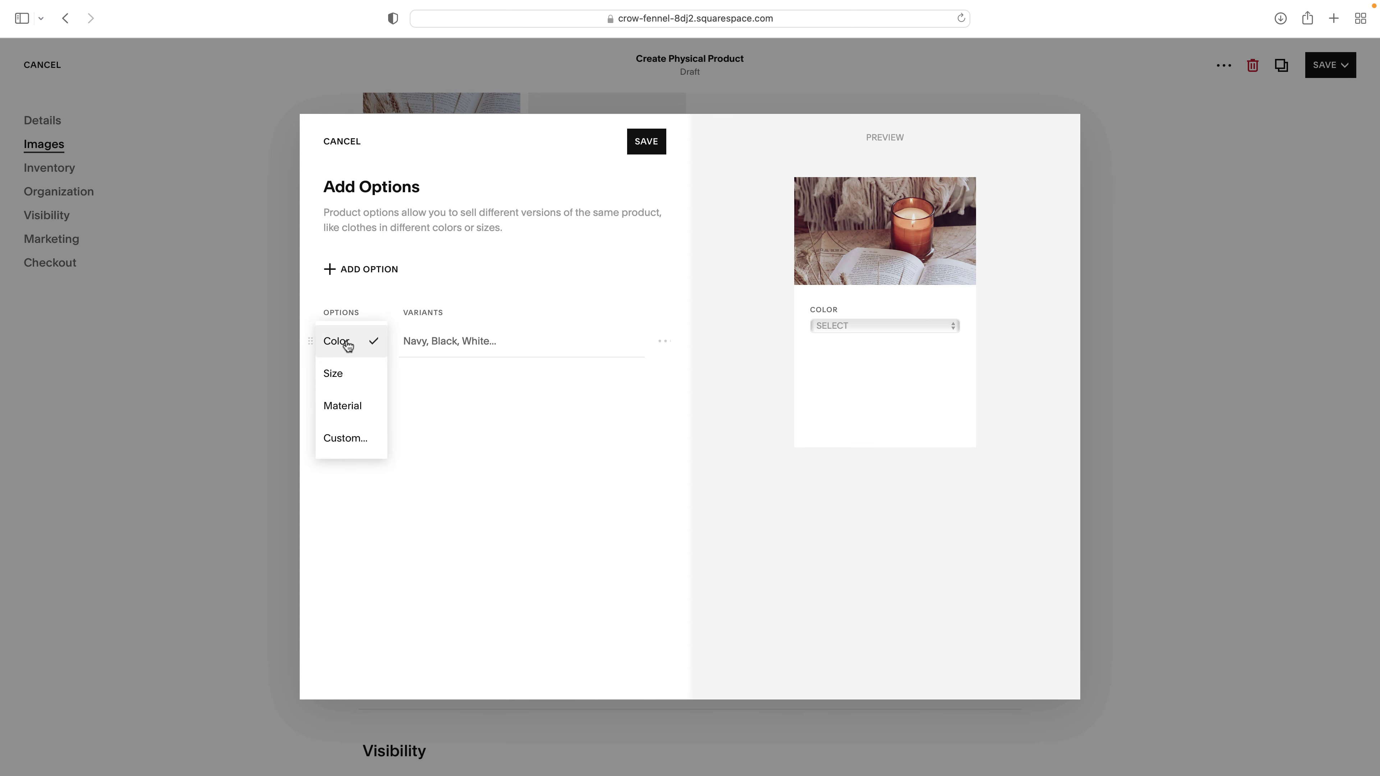
left_click(343, 441)
type("Sce")
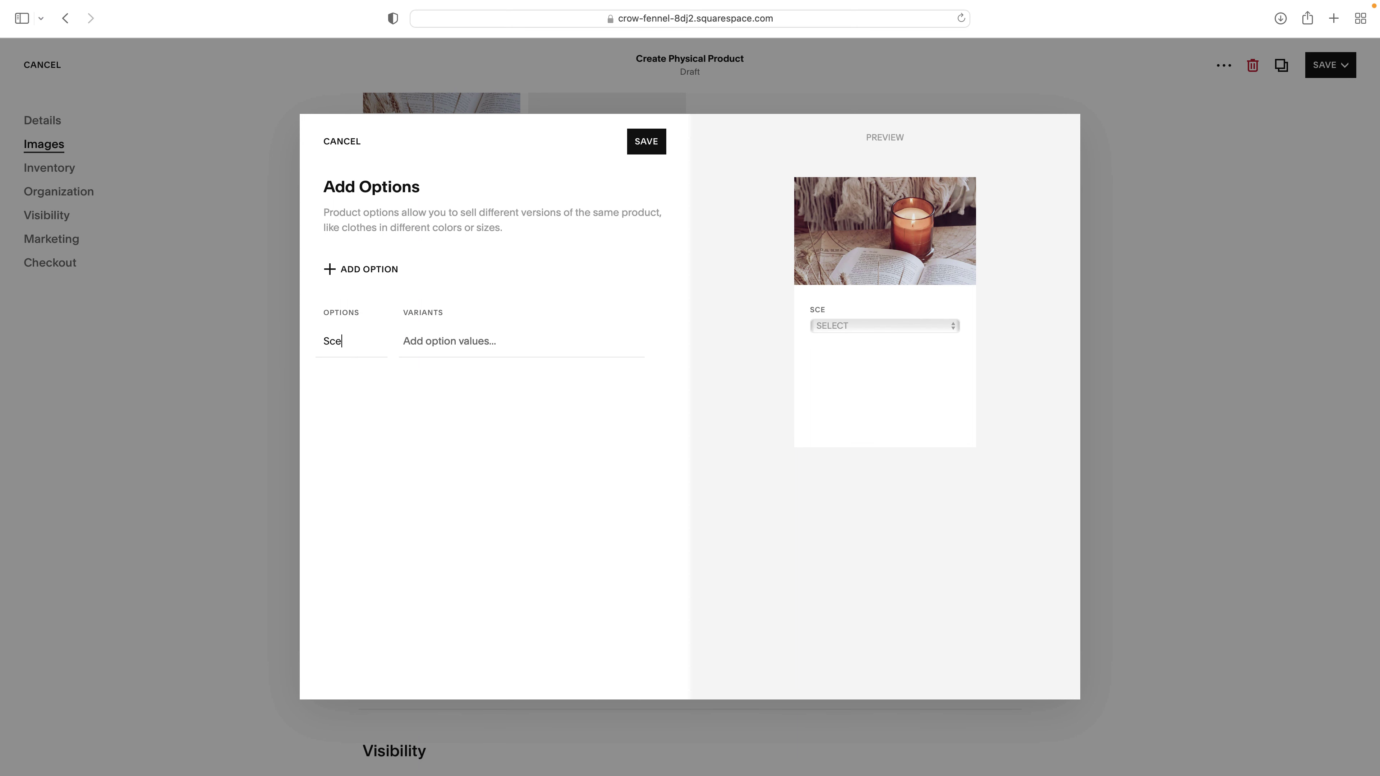
type("m")
key("BackSpace")
type("nts")
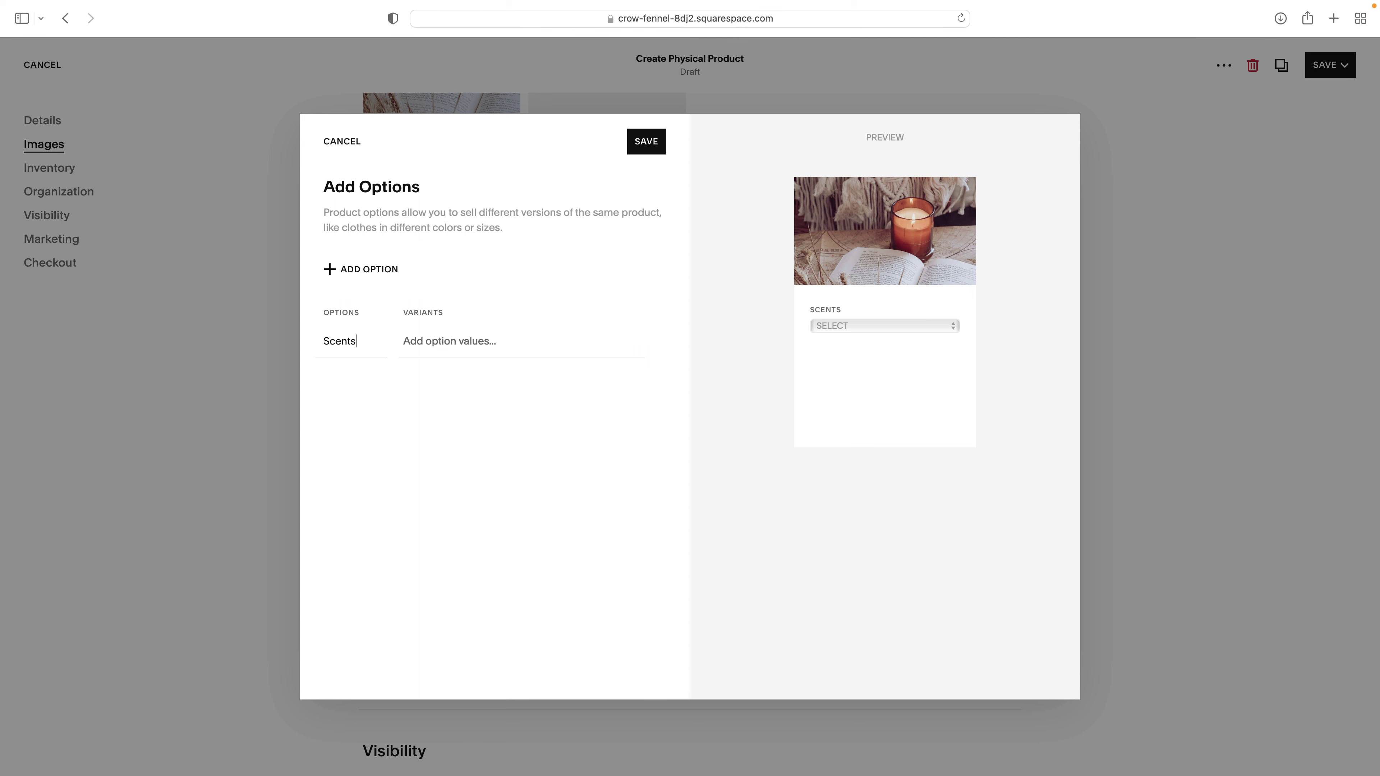
type("oth")
- Add orange, tropical and cabin as scent values and save the options
key("BackSpace")
key("BackSpace")
type("range")
key("Return")
type("tropical")
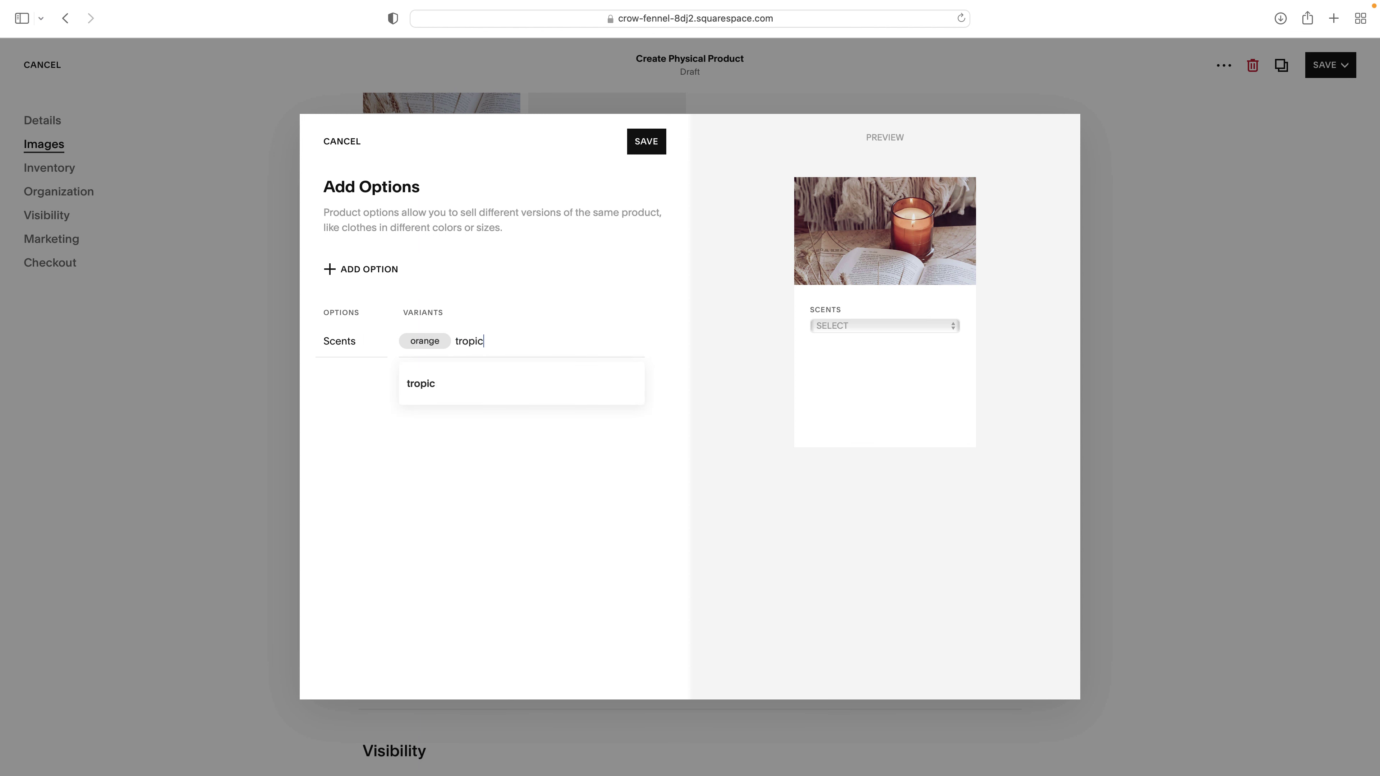
key("Return")
type("cabin")
key("Return")
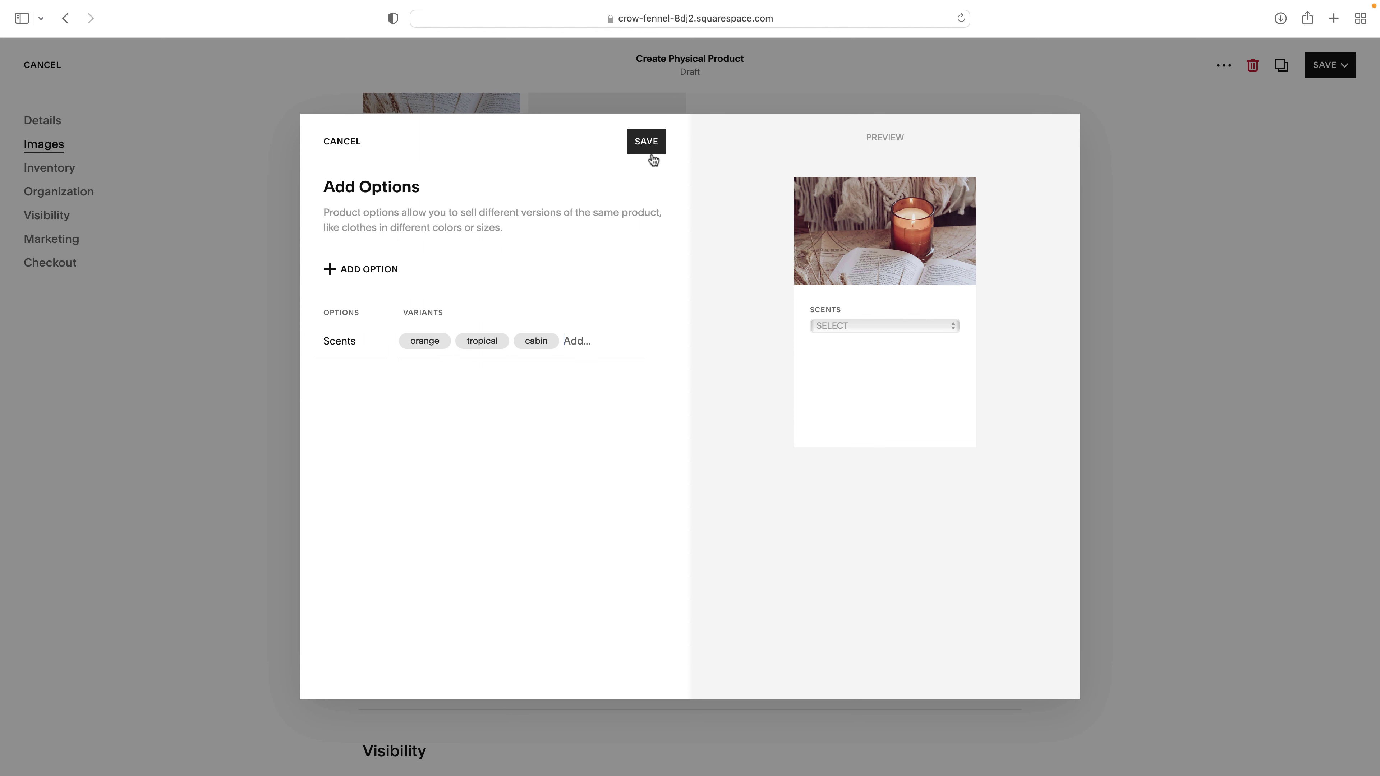
left_click(648, 142)
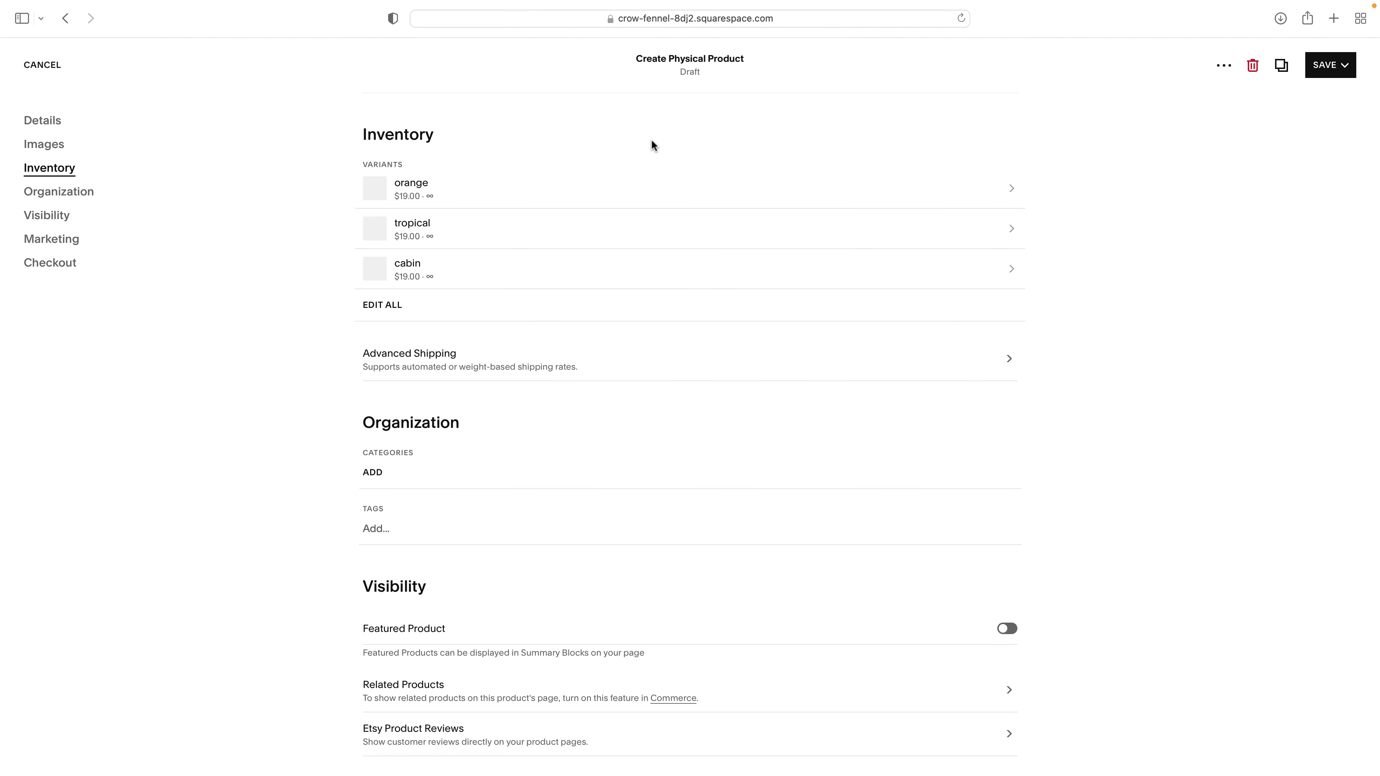
- Check in the Edit All table that the orange variant keeps unlimited stock
scroll(564, 225, "up", 3)
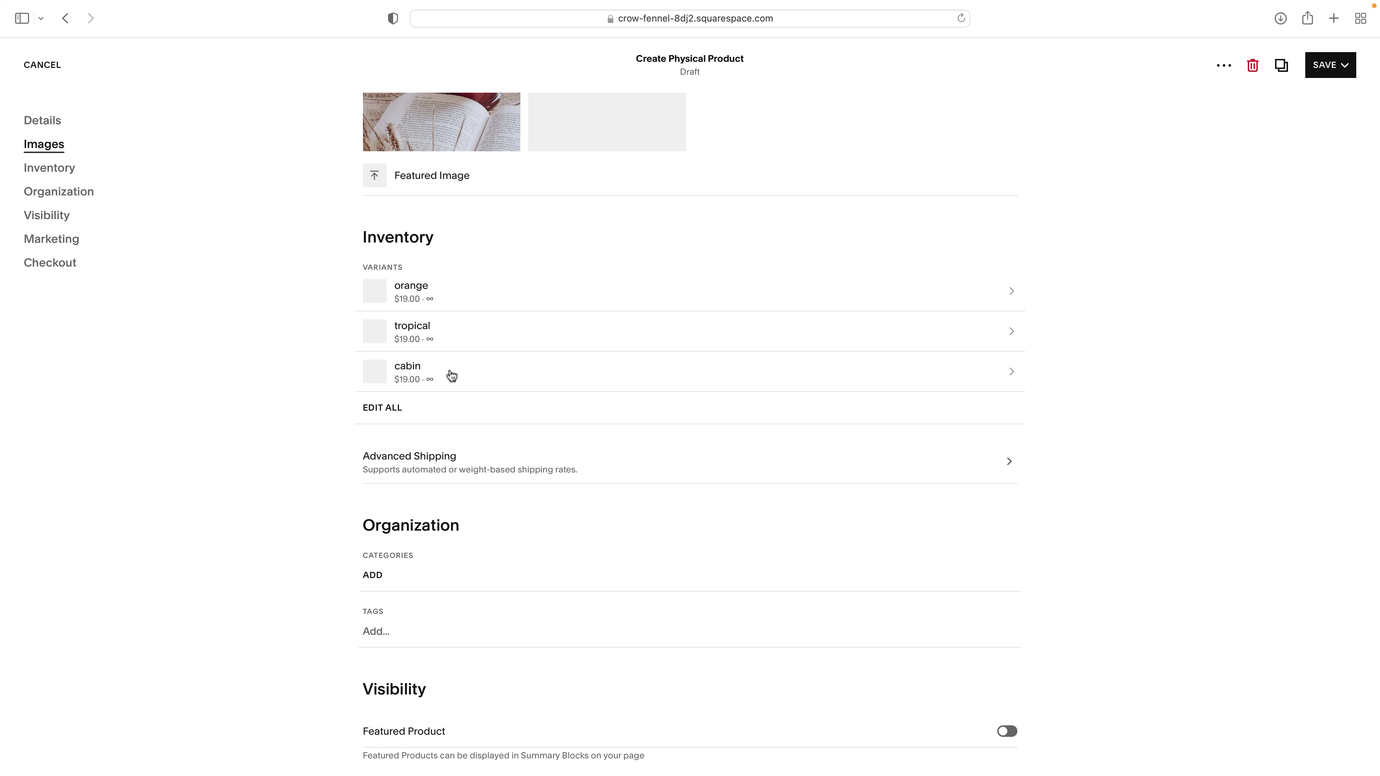
key("ctrl+Left")
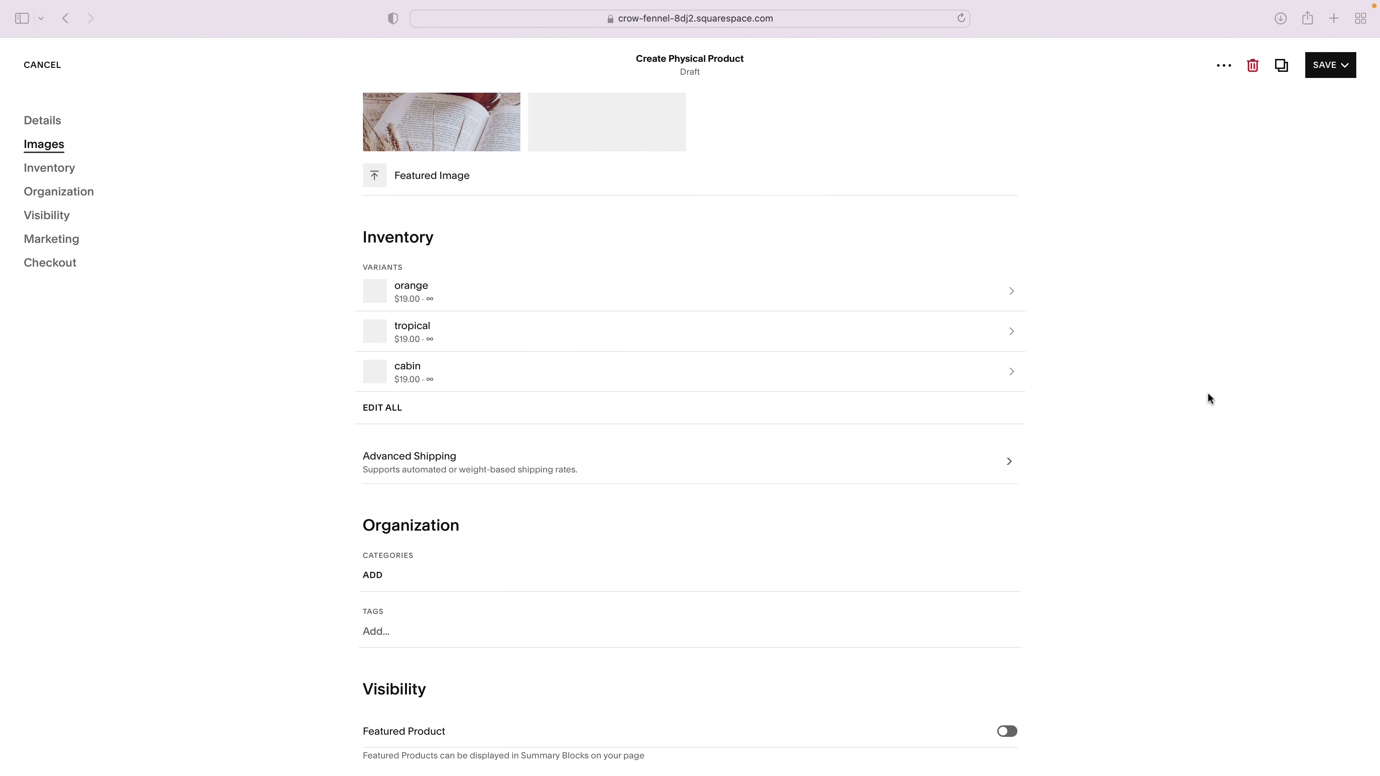
scroll(1069, 385, "down", 2)
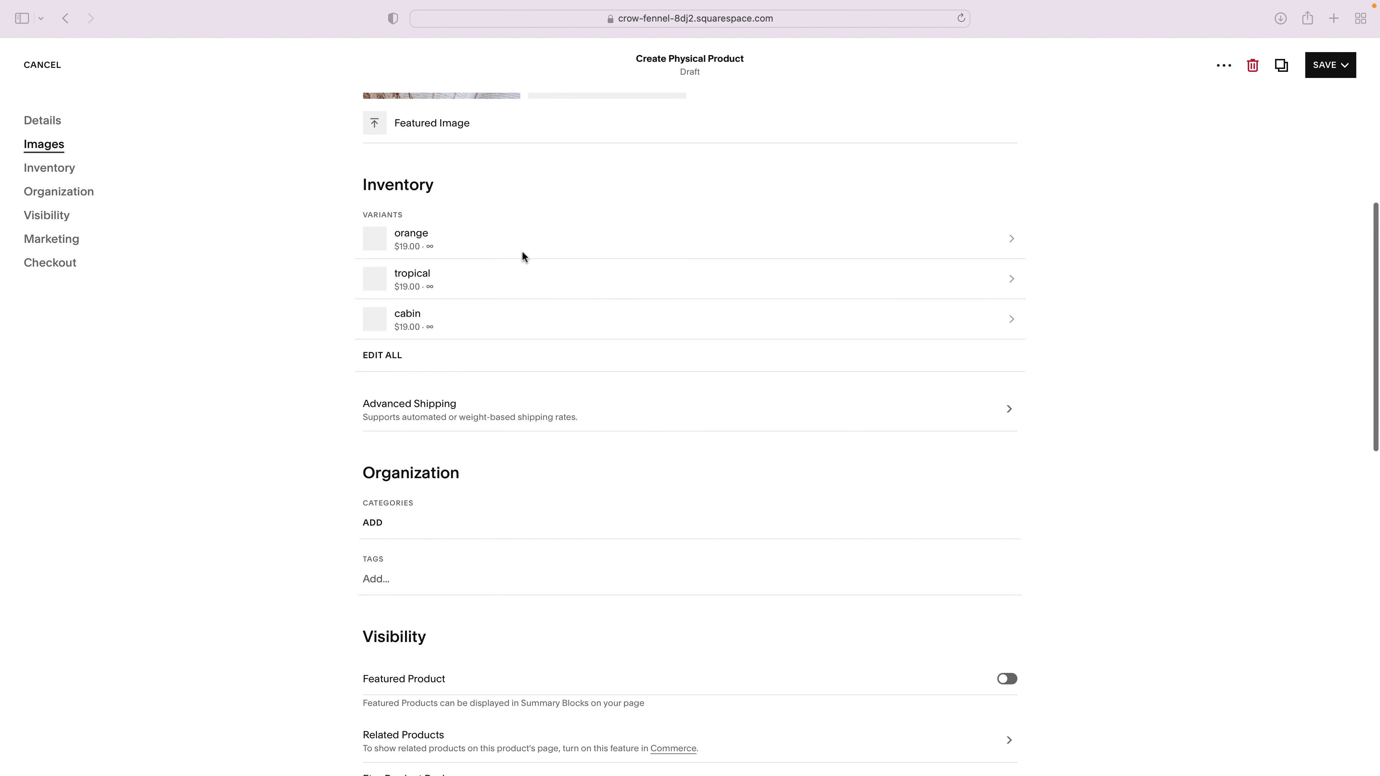
left_click(1009, 239)
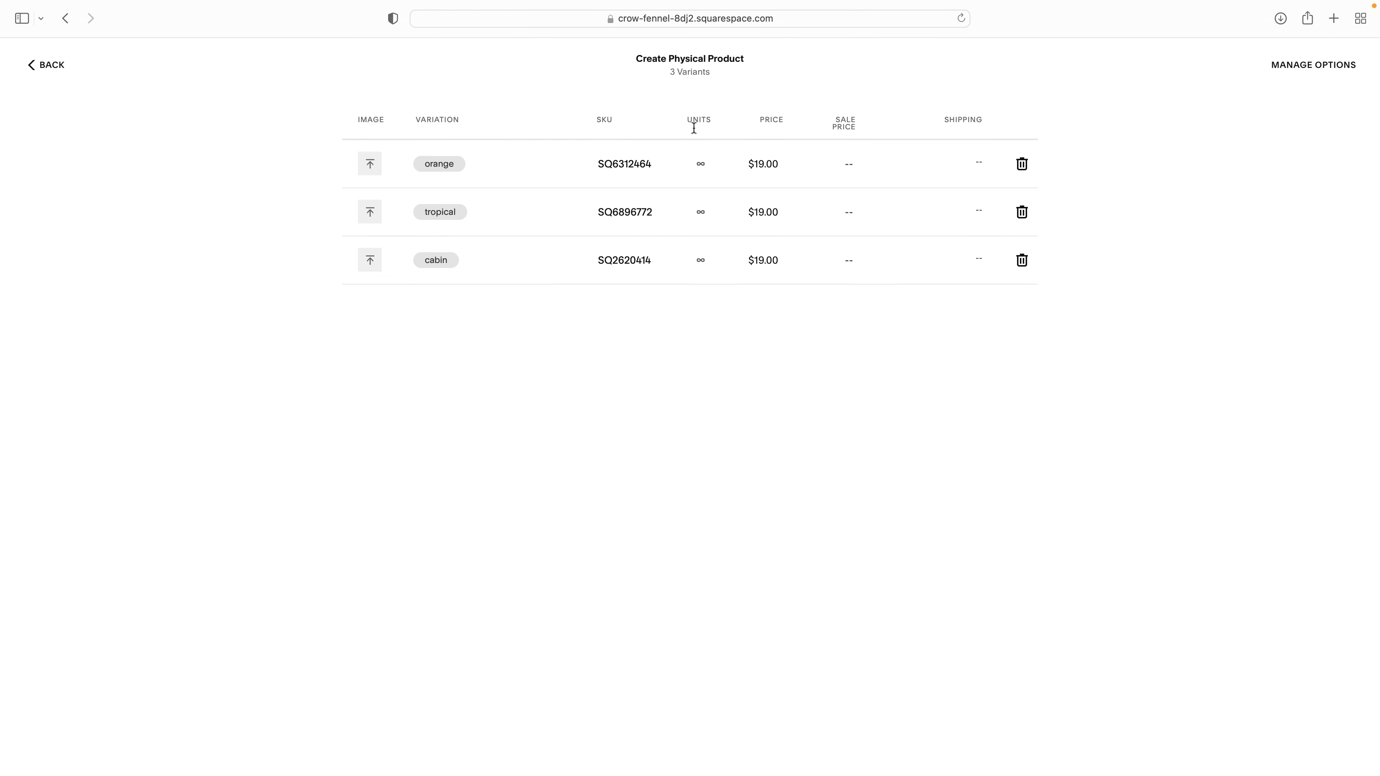
left_click(699, 164)
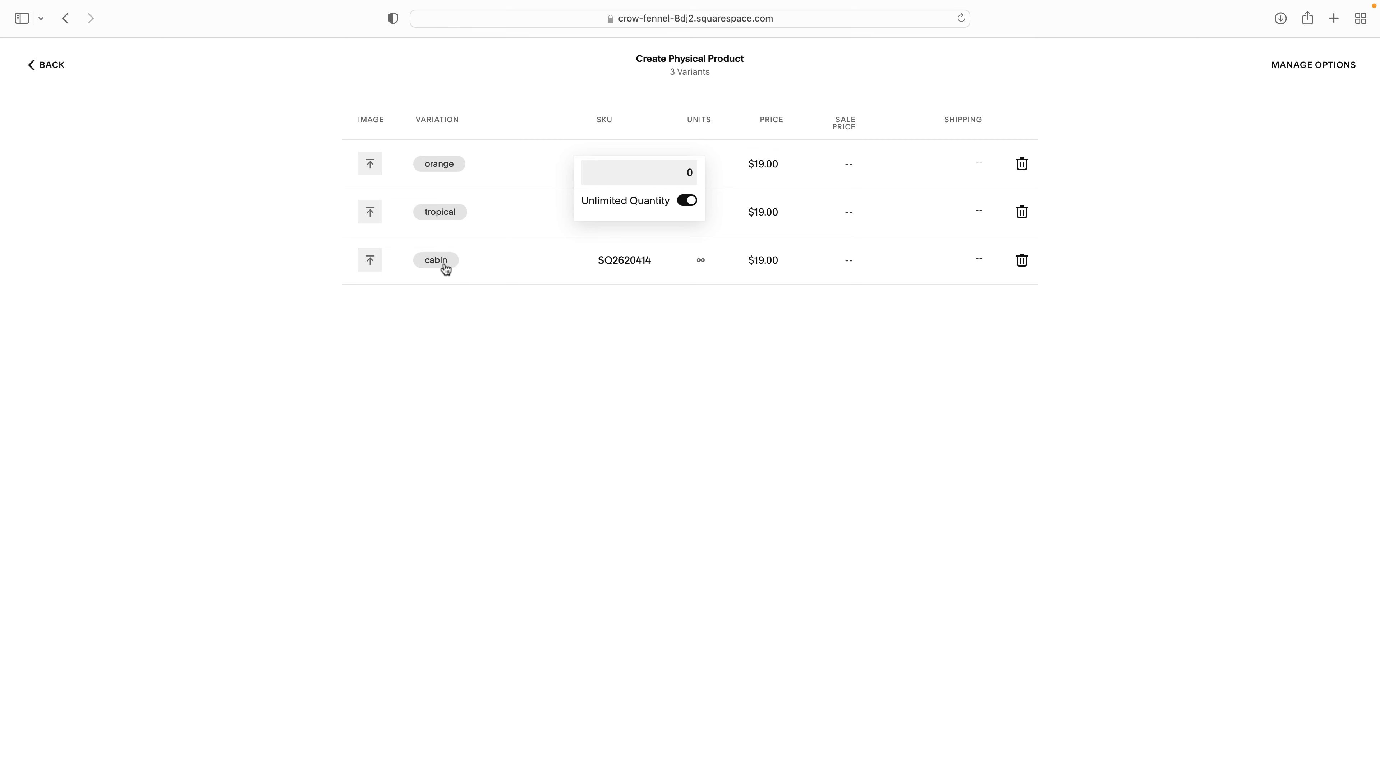
left_click(515, 312)
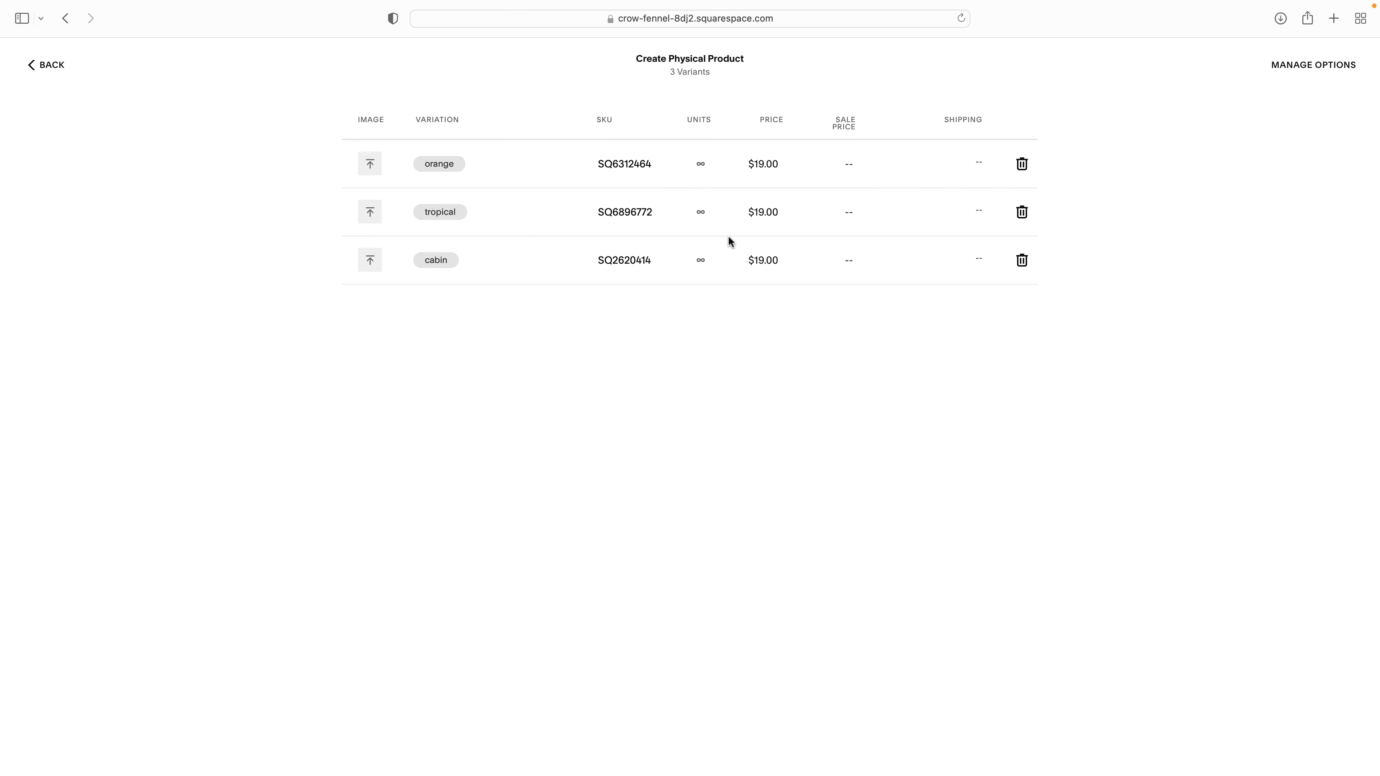
left_click(53, 70)
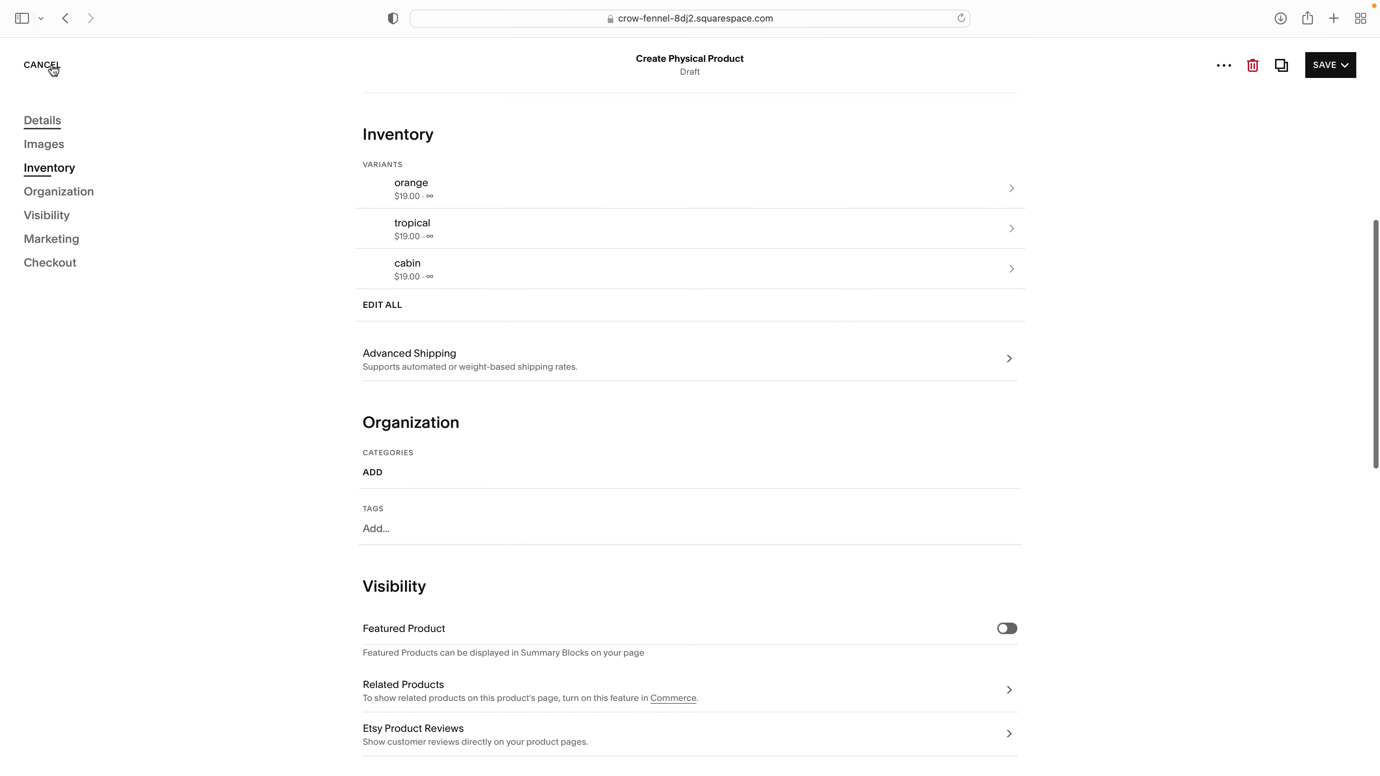
- Save and publish the organic candle product
scroll(581, 377, "down", 5)
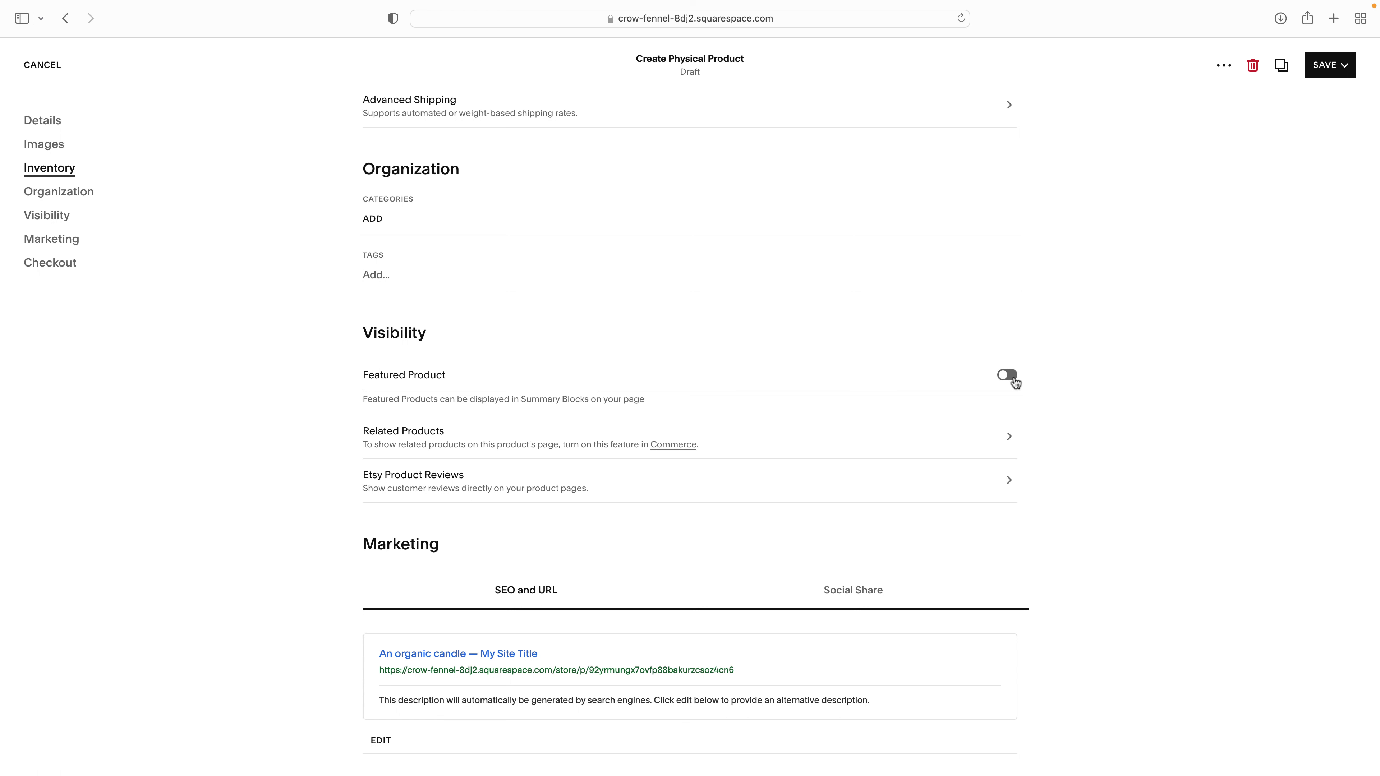
left_click(1330, 65)
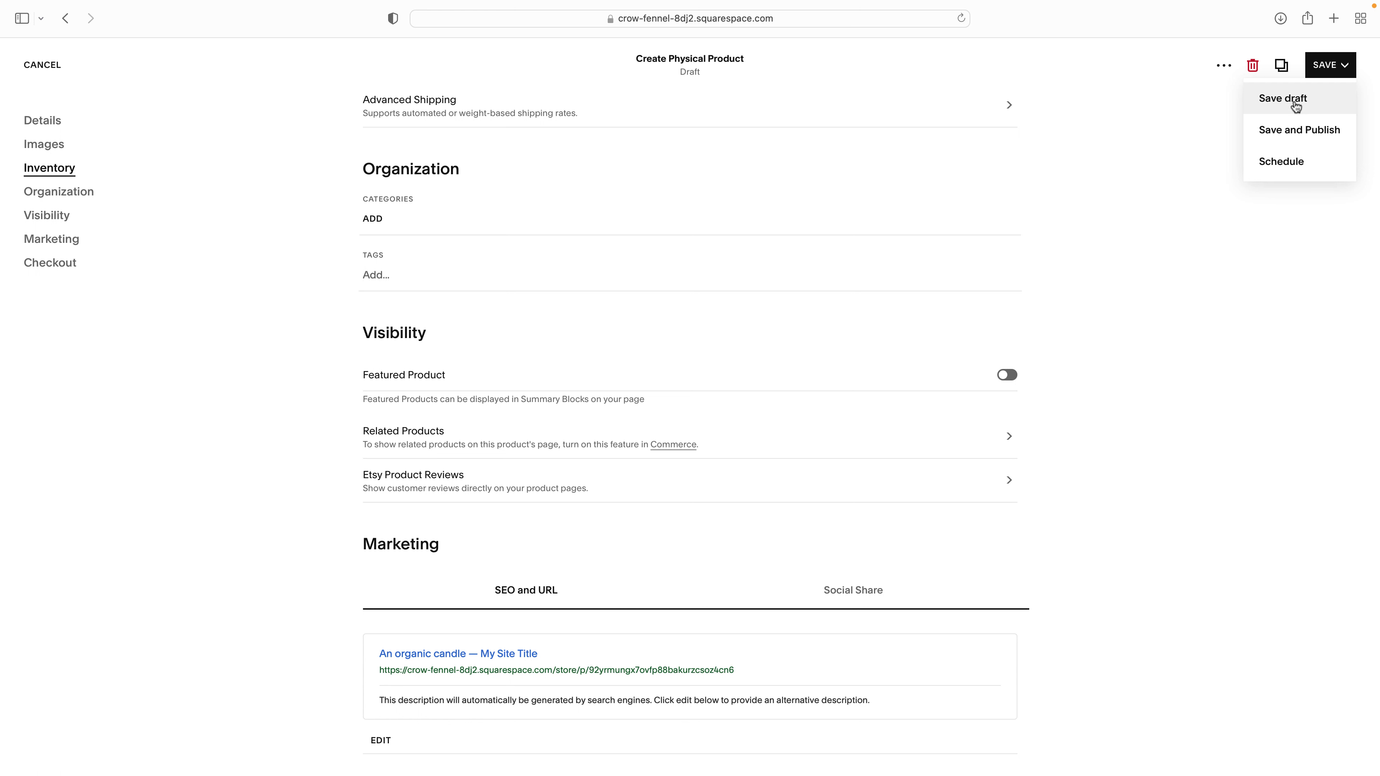
left_click(1298, 130)
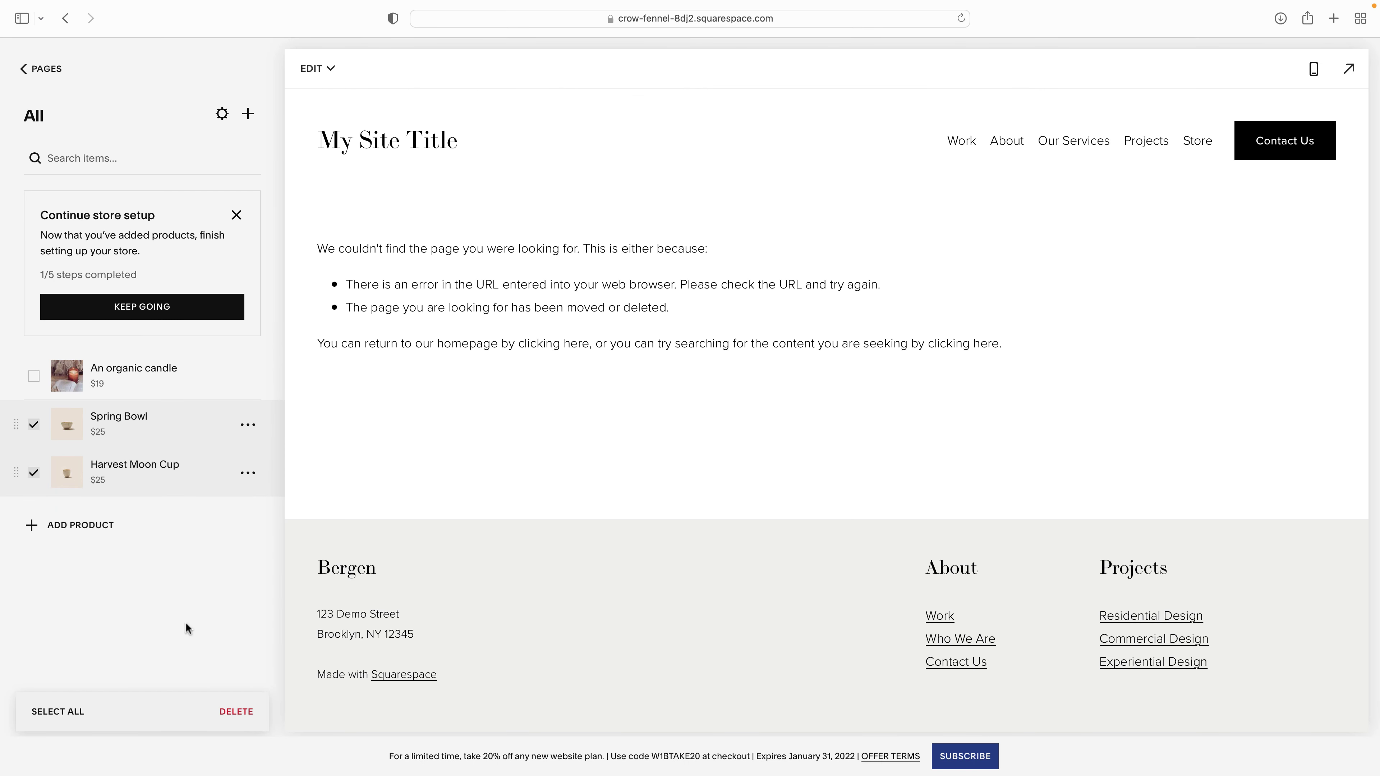
- Cancel deleting the demo products and open the An organic candle page in the store preview
left_click(236, 711)
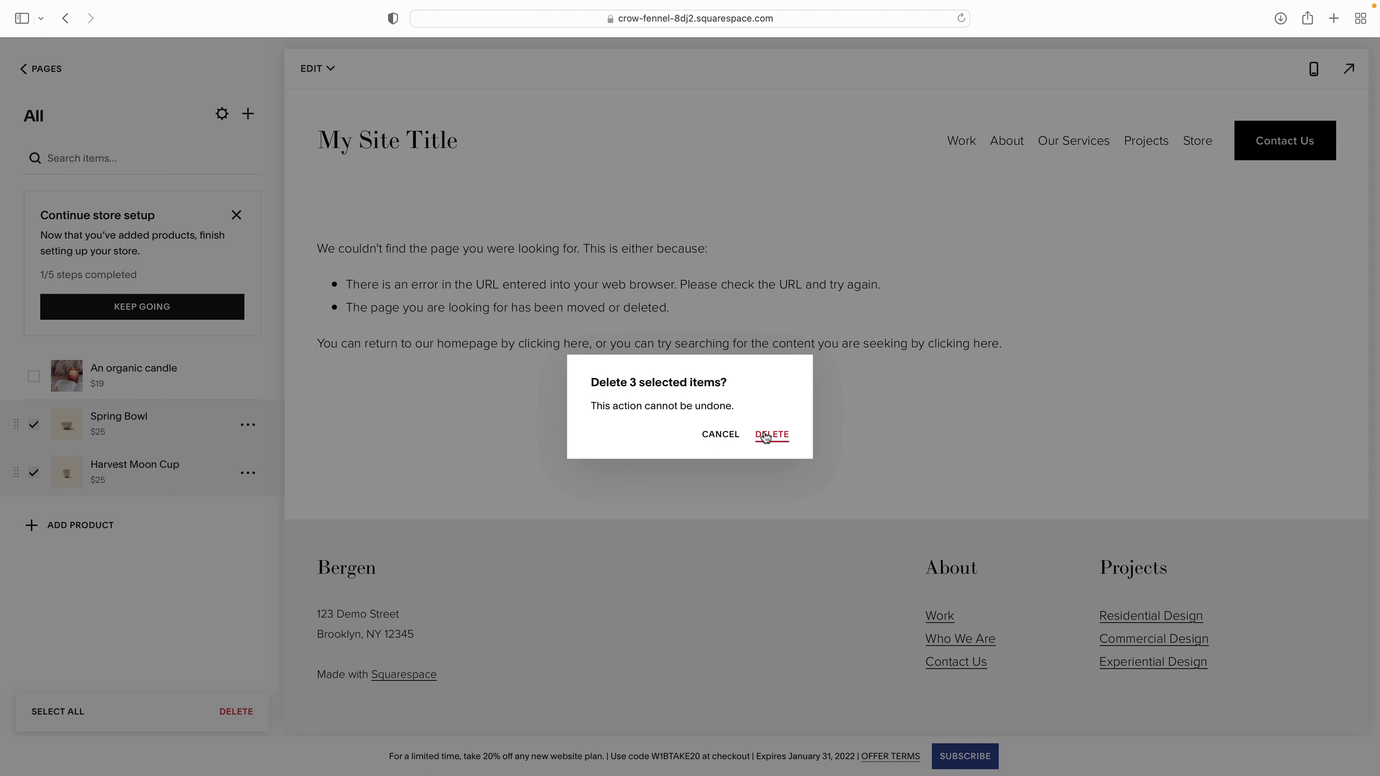
left_click(712, 434)
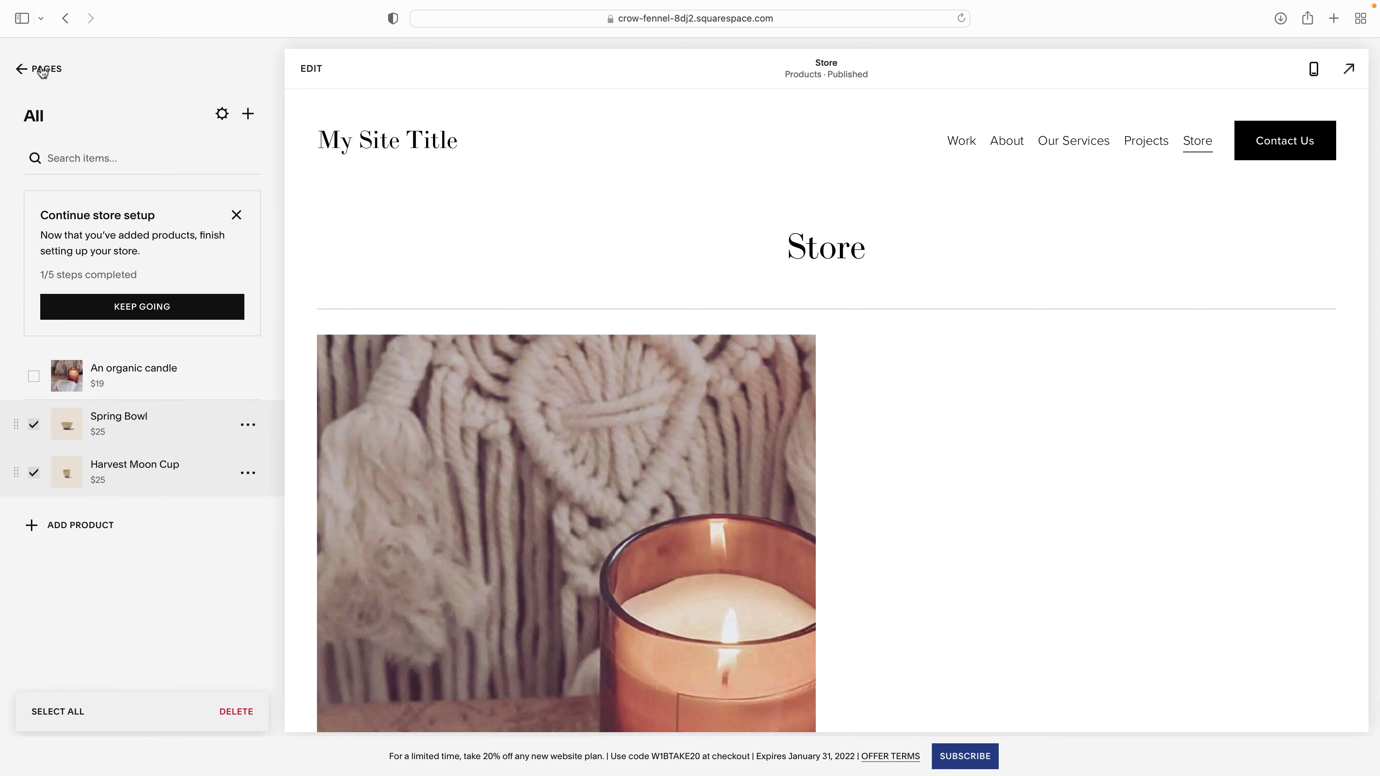
scroll(459, 293, "down", 4)
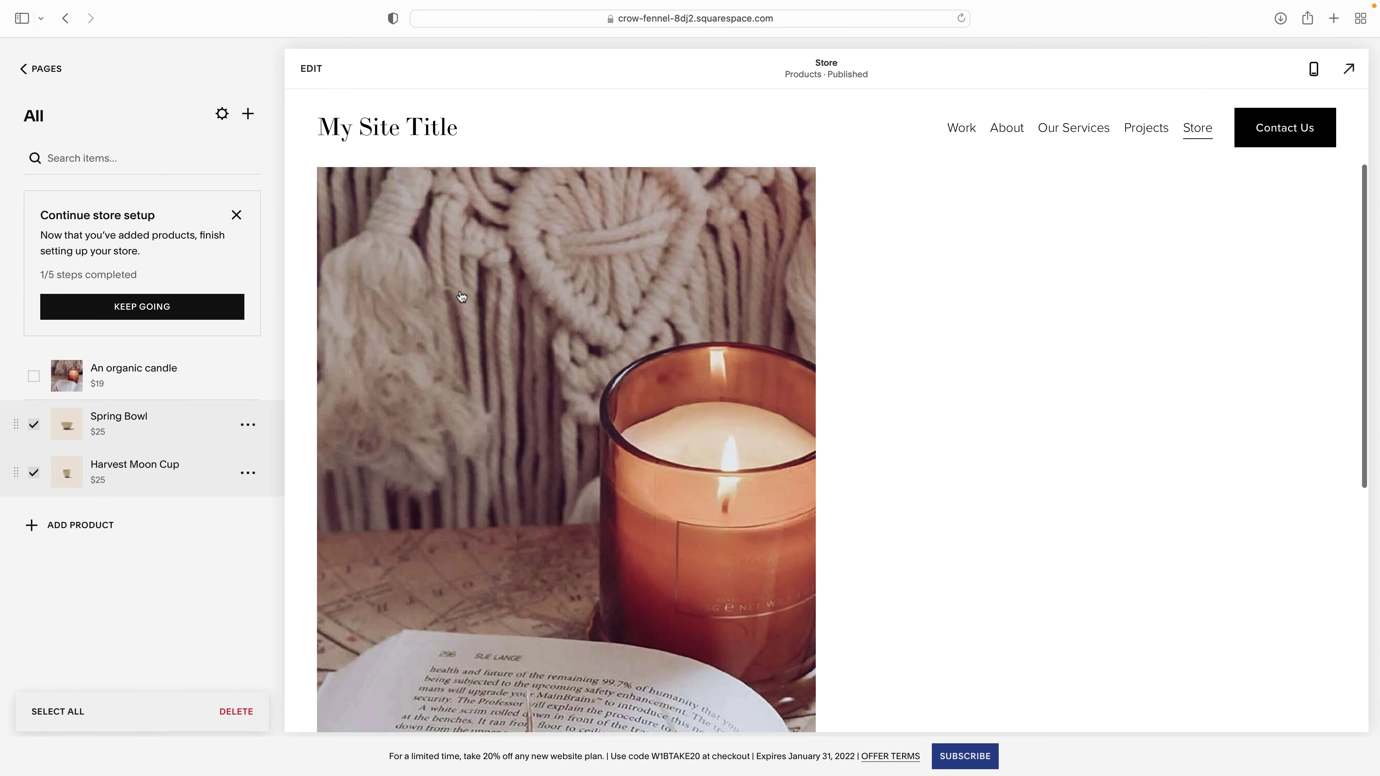
scroll(570, 307, "down", 5)
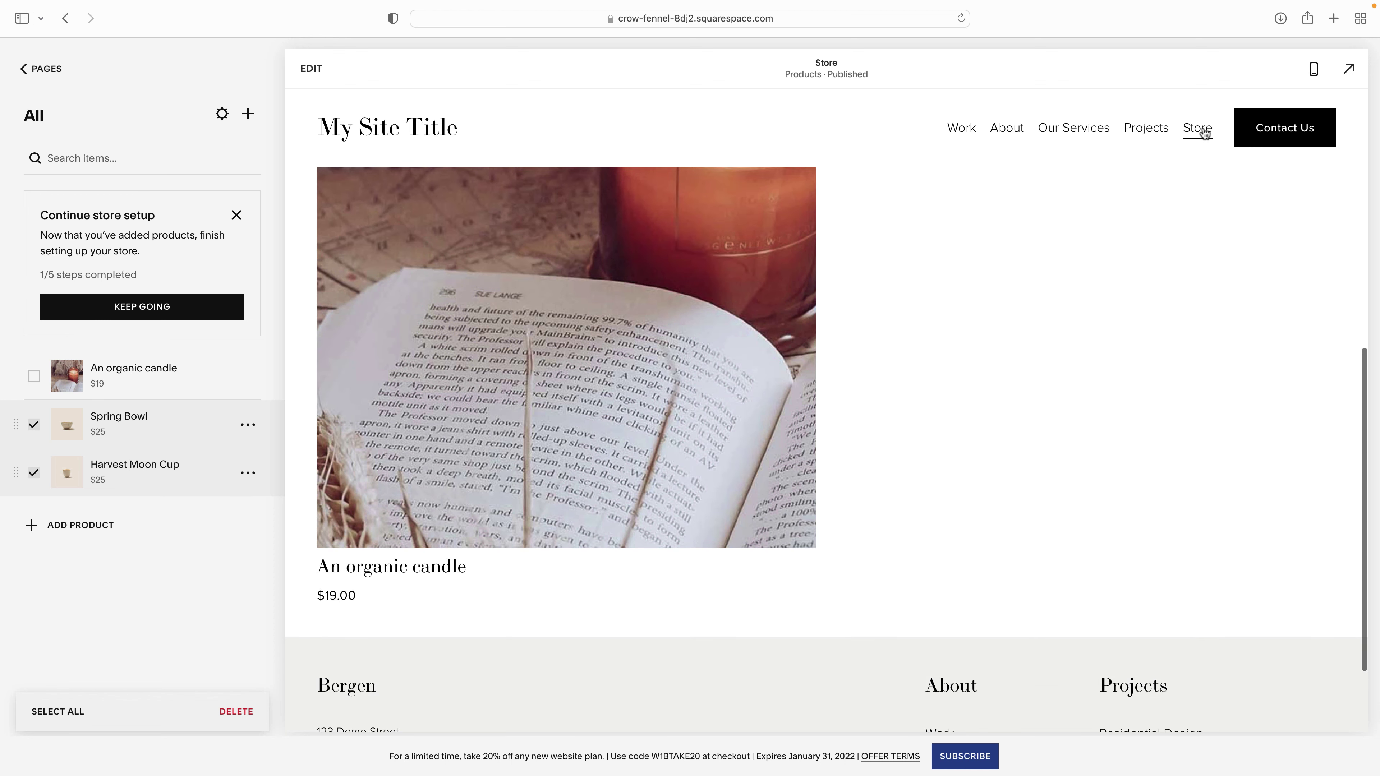
left_click(478, 320)
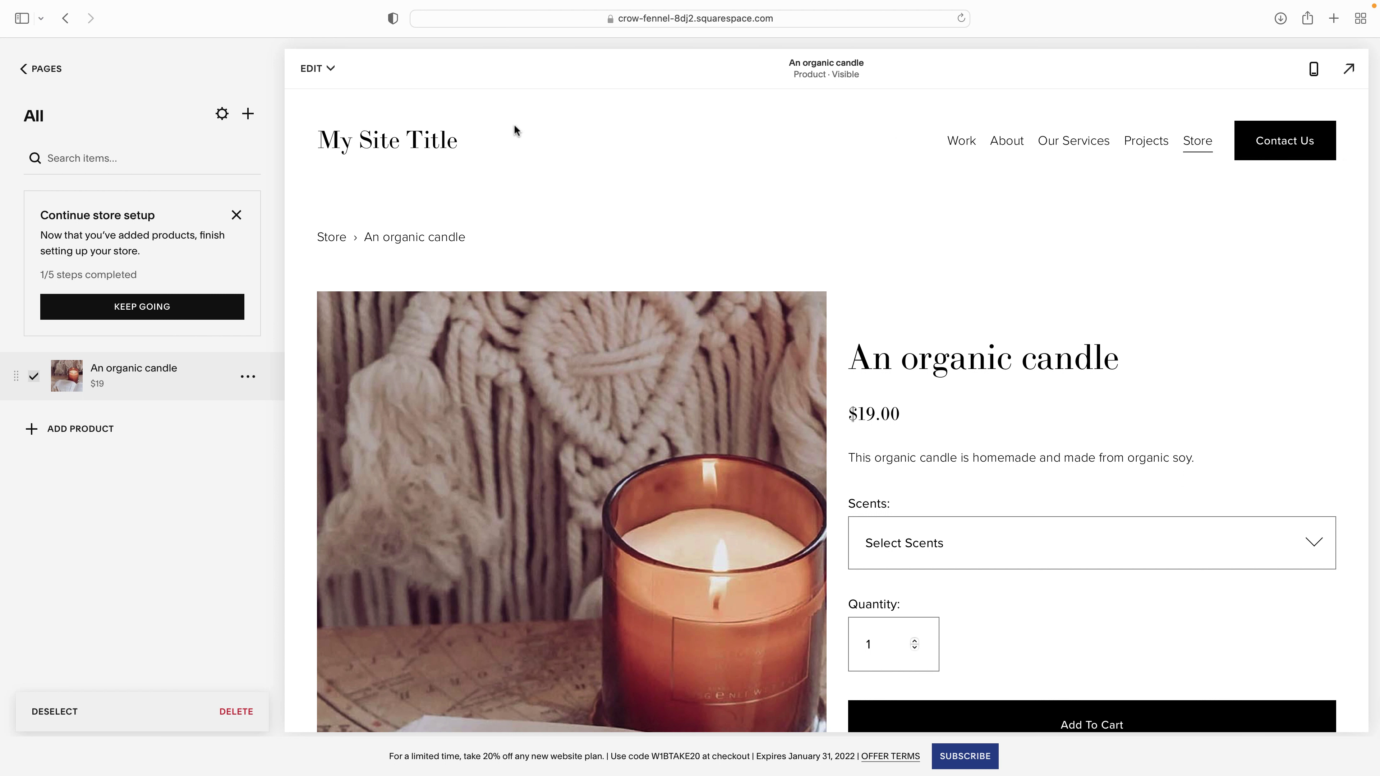
- Open the About page for editing from the Pages list
left_click(46, 70)
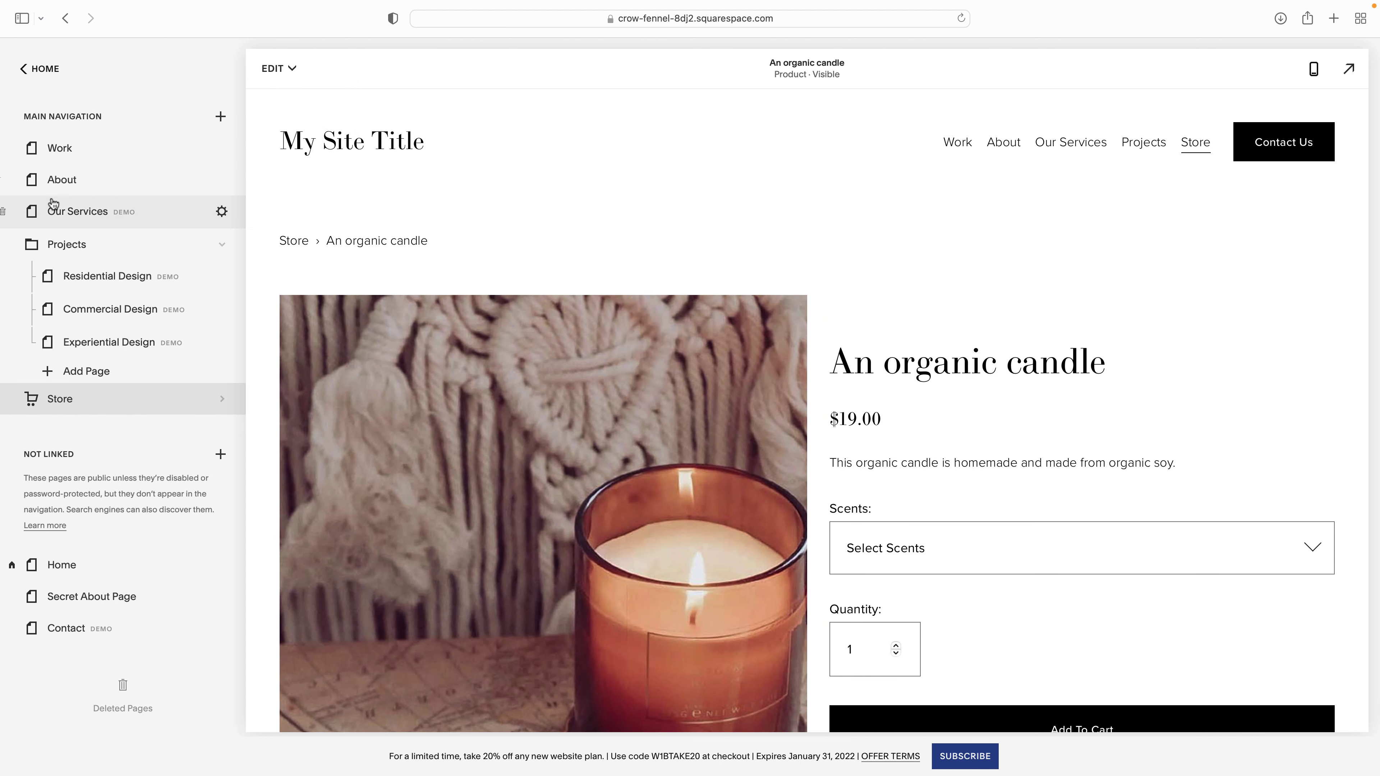
left_click(70, 187)
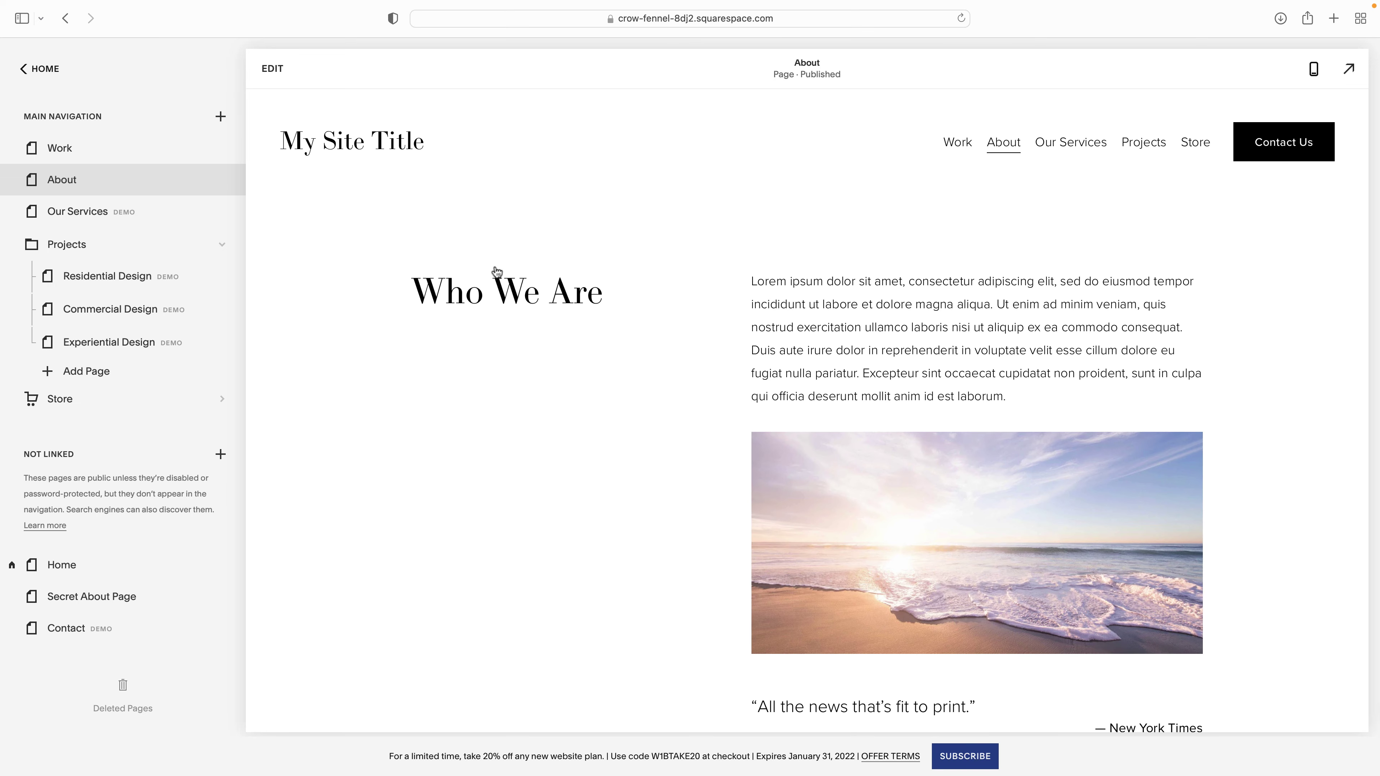
left_click(272, 68)
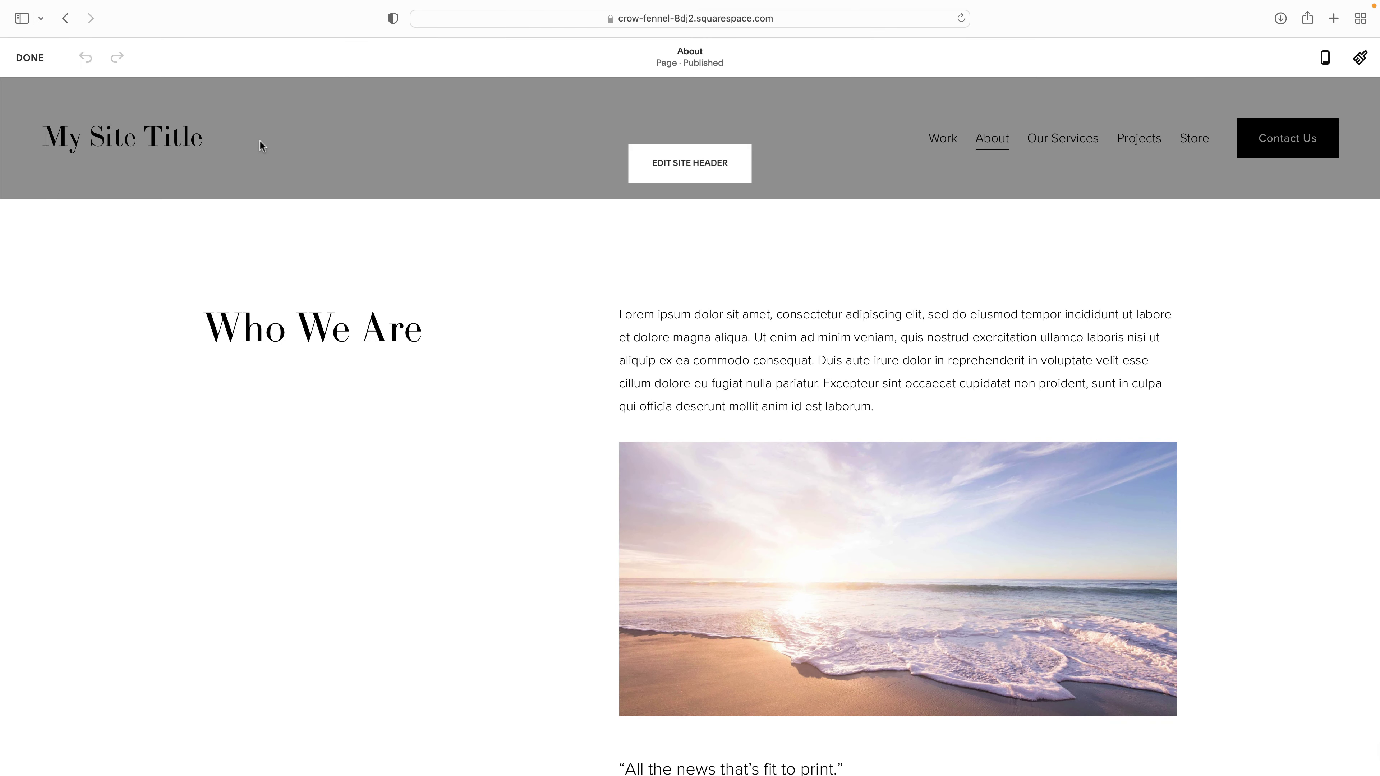
- Turn on the Cart element in the site header and save the edits
left_click(689, 163)
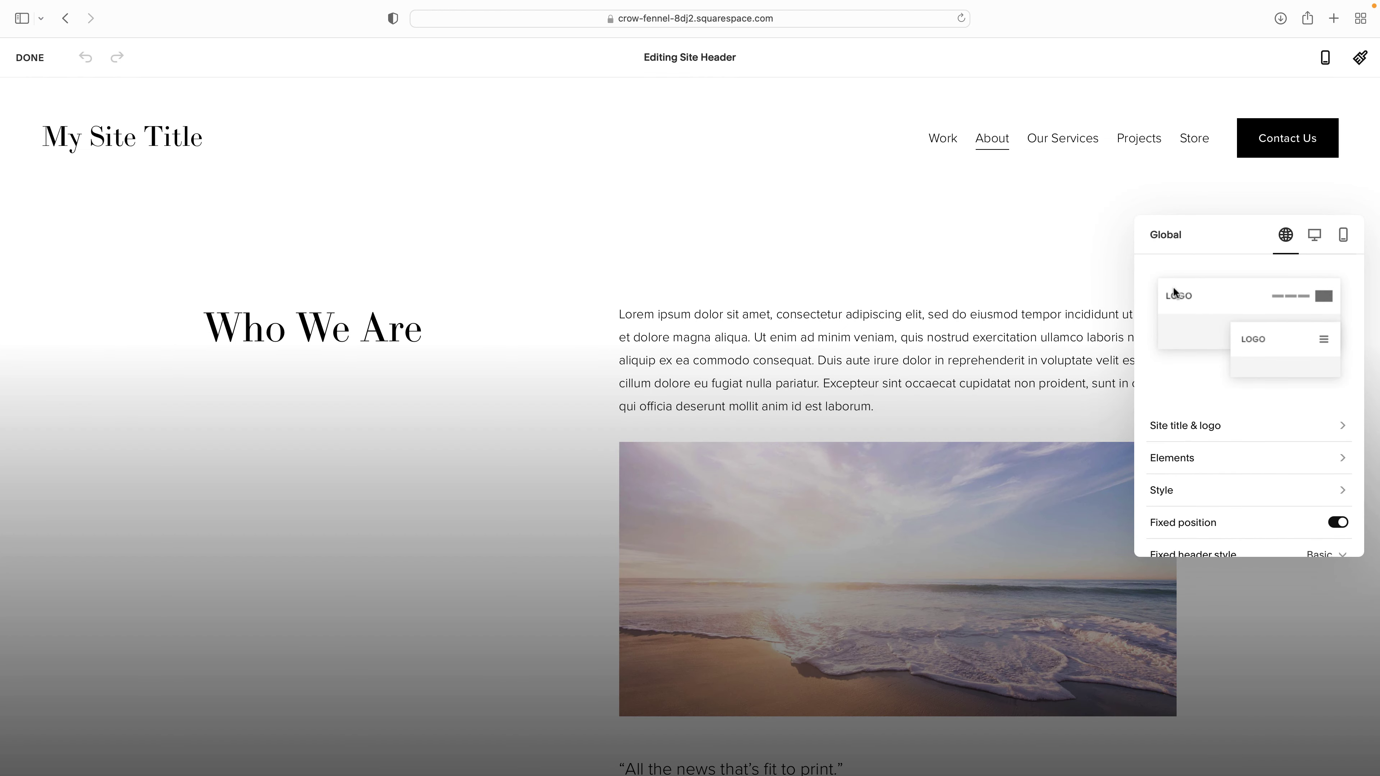
left_click(1172, 460)
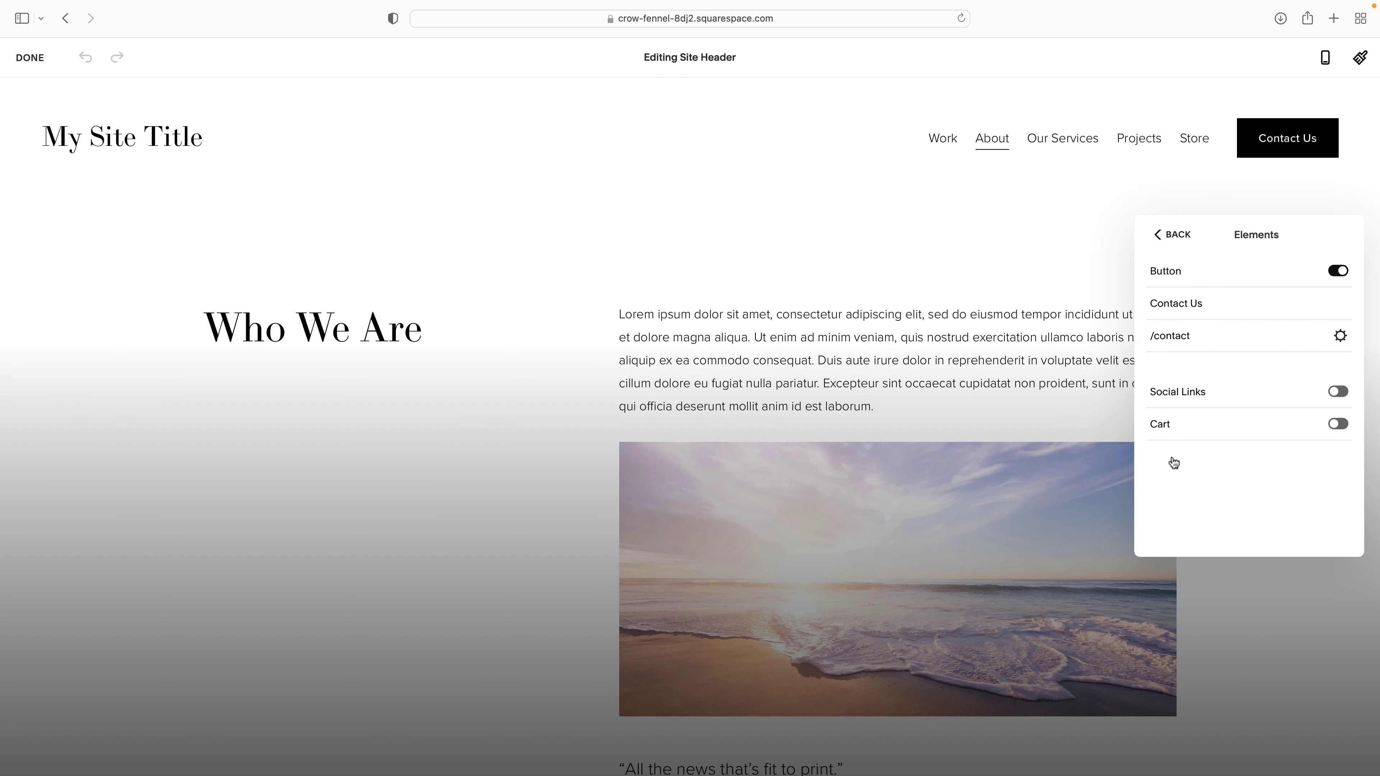
left_click(1336, 424)
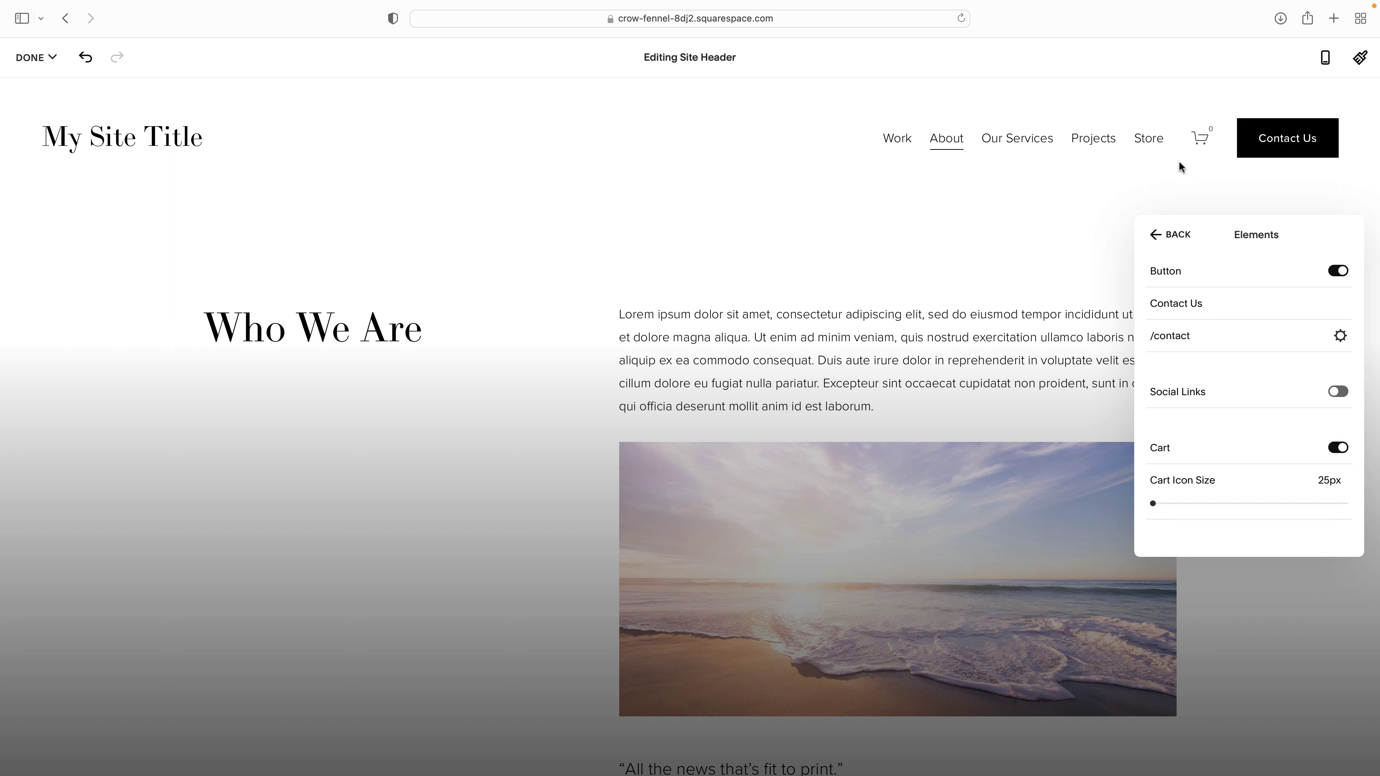
left_click(1157, 237)
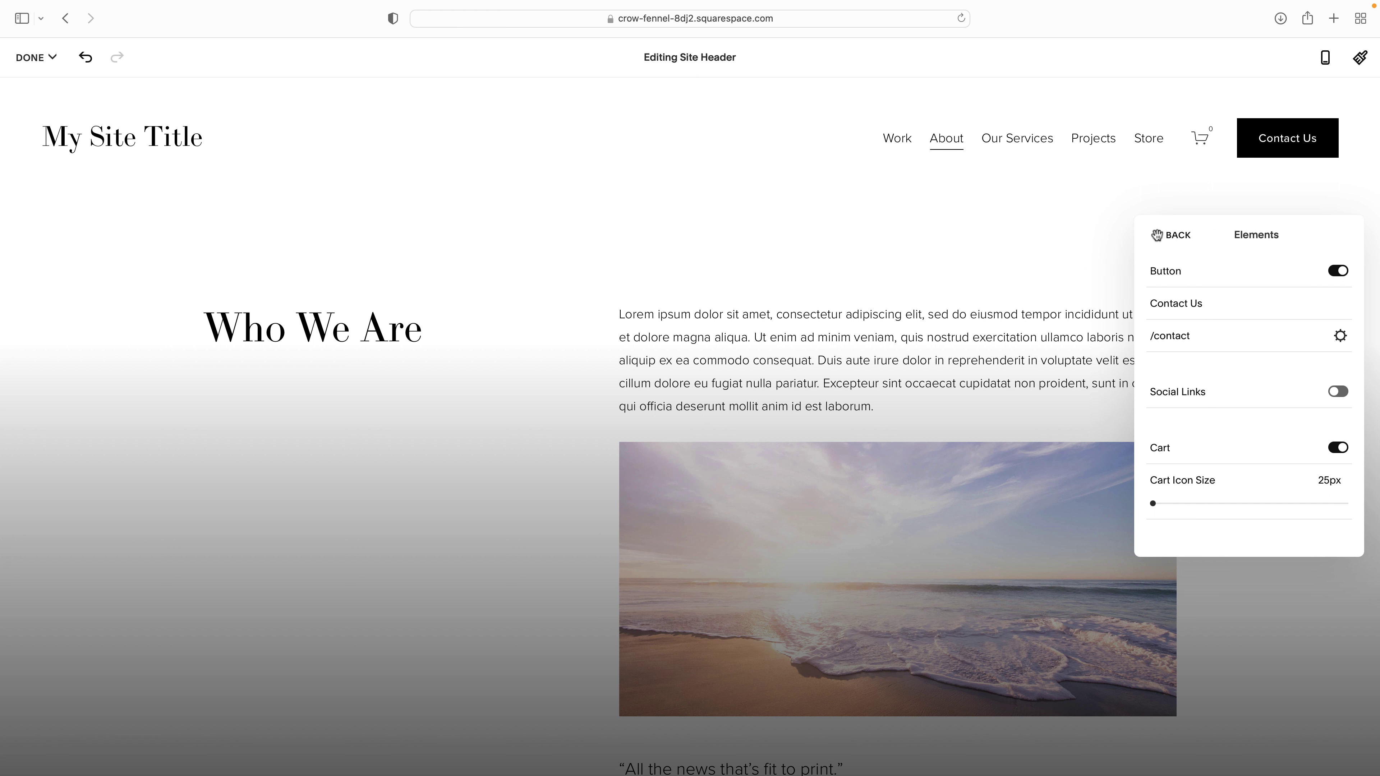
left_click(1057, 263)
left_click(36, 57)
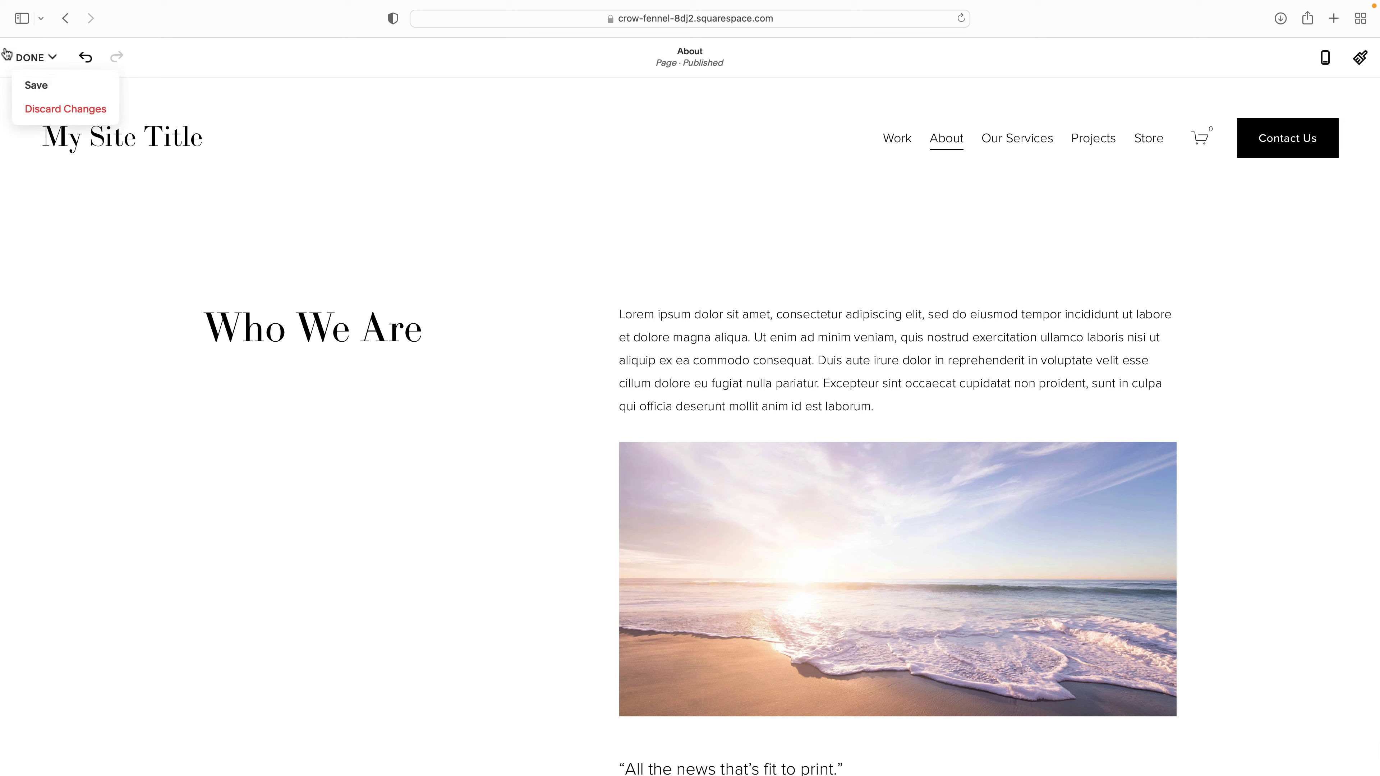
left_click(33, 87)
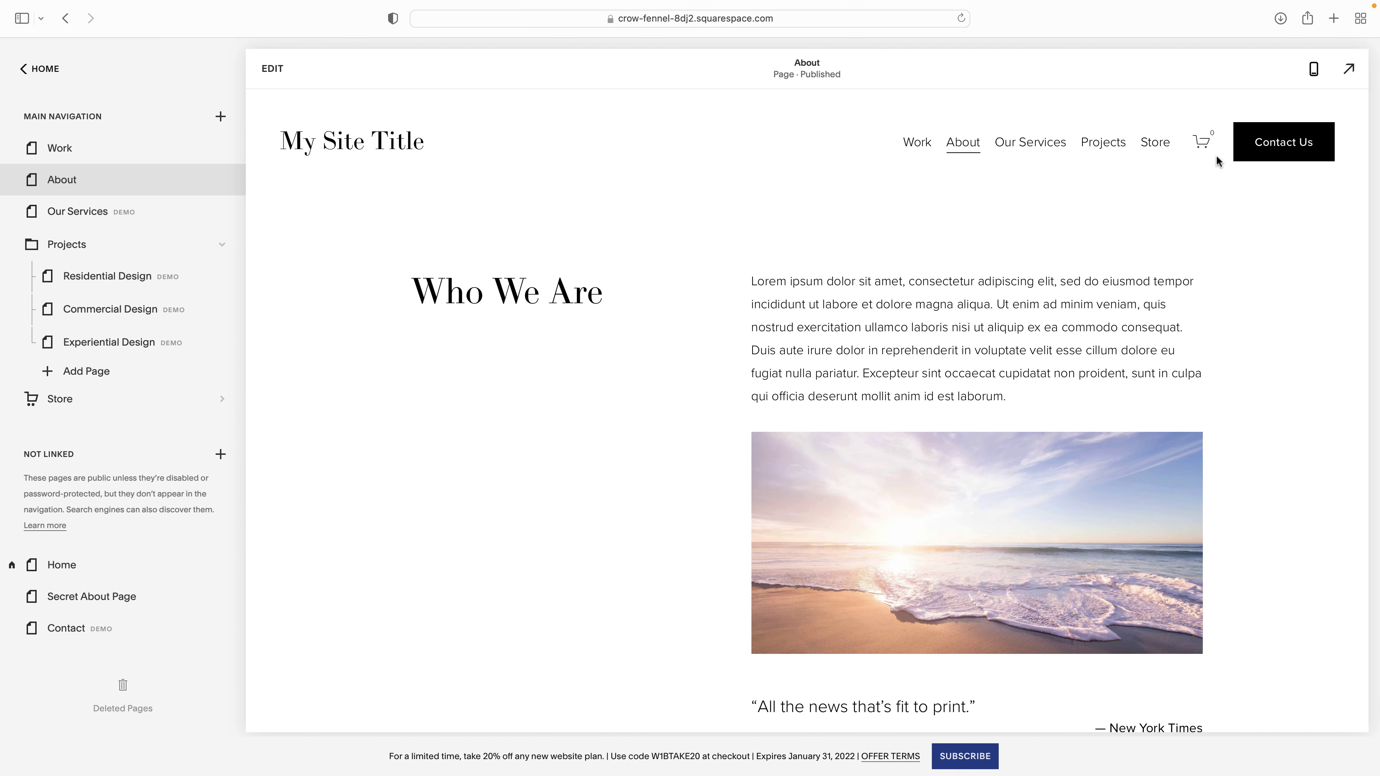
- Go from Home to Commerce and open the 'Add a way to get paid' setup step
mouse_move(162, 197)
left_click(44, 69)
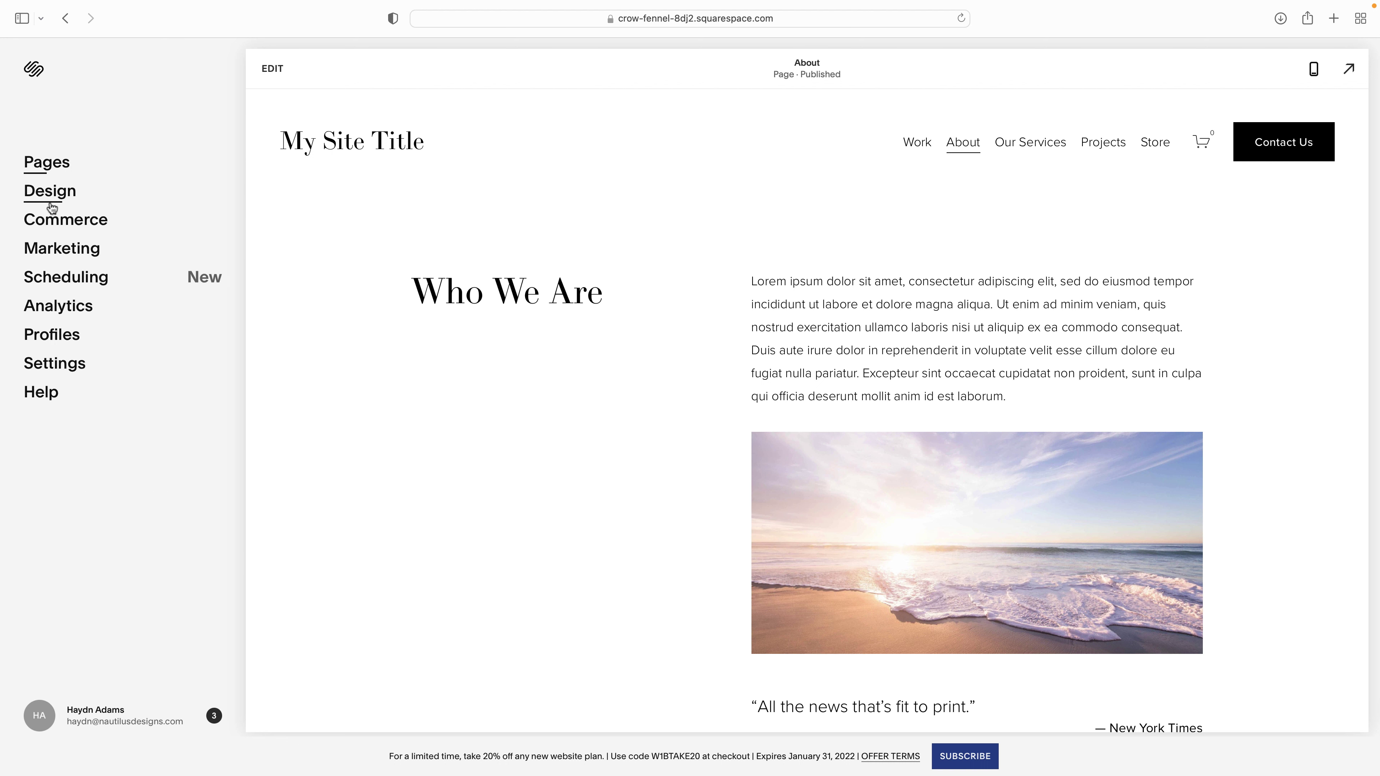
left_click(54, 222)
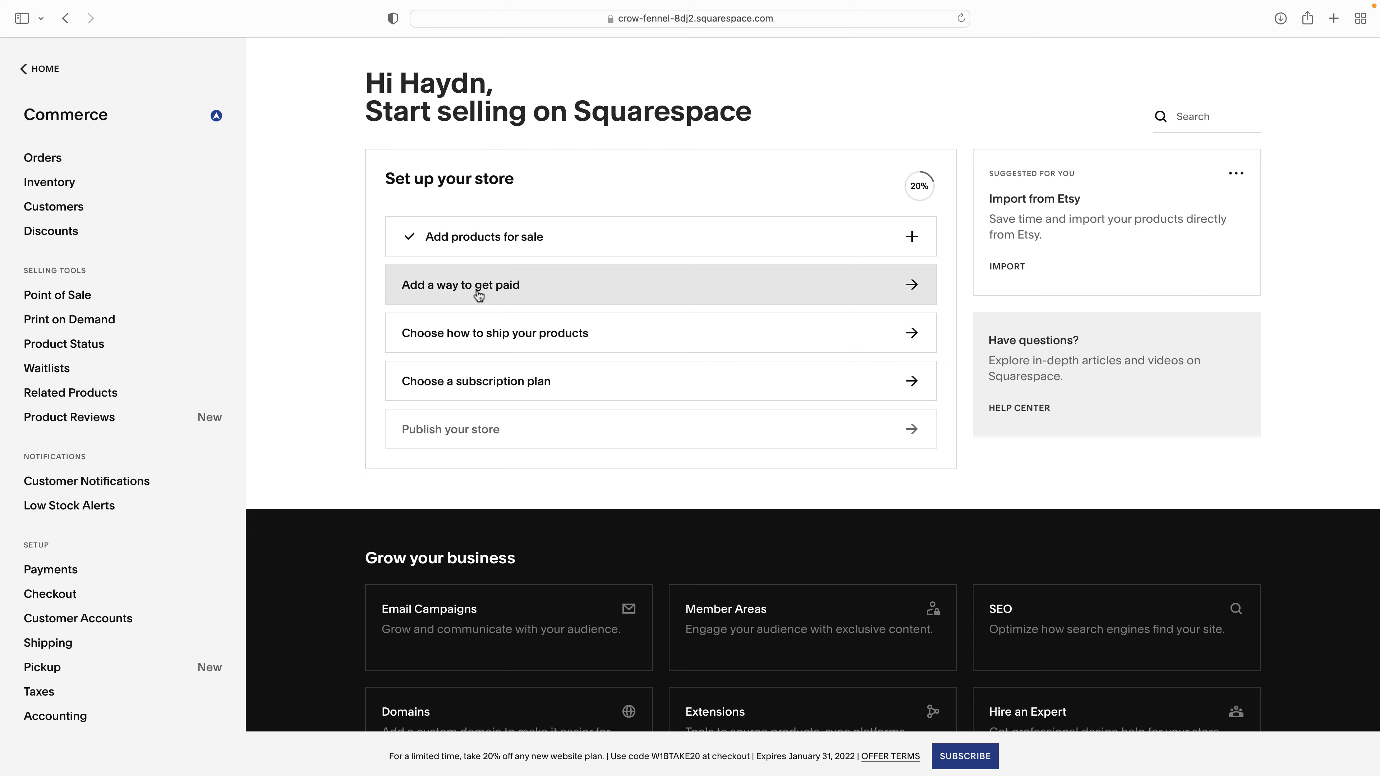
left_click(476, 296)
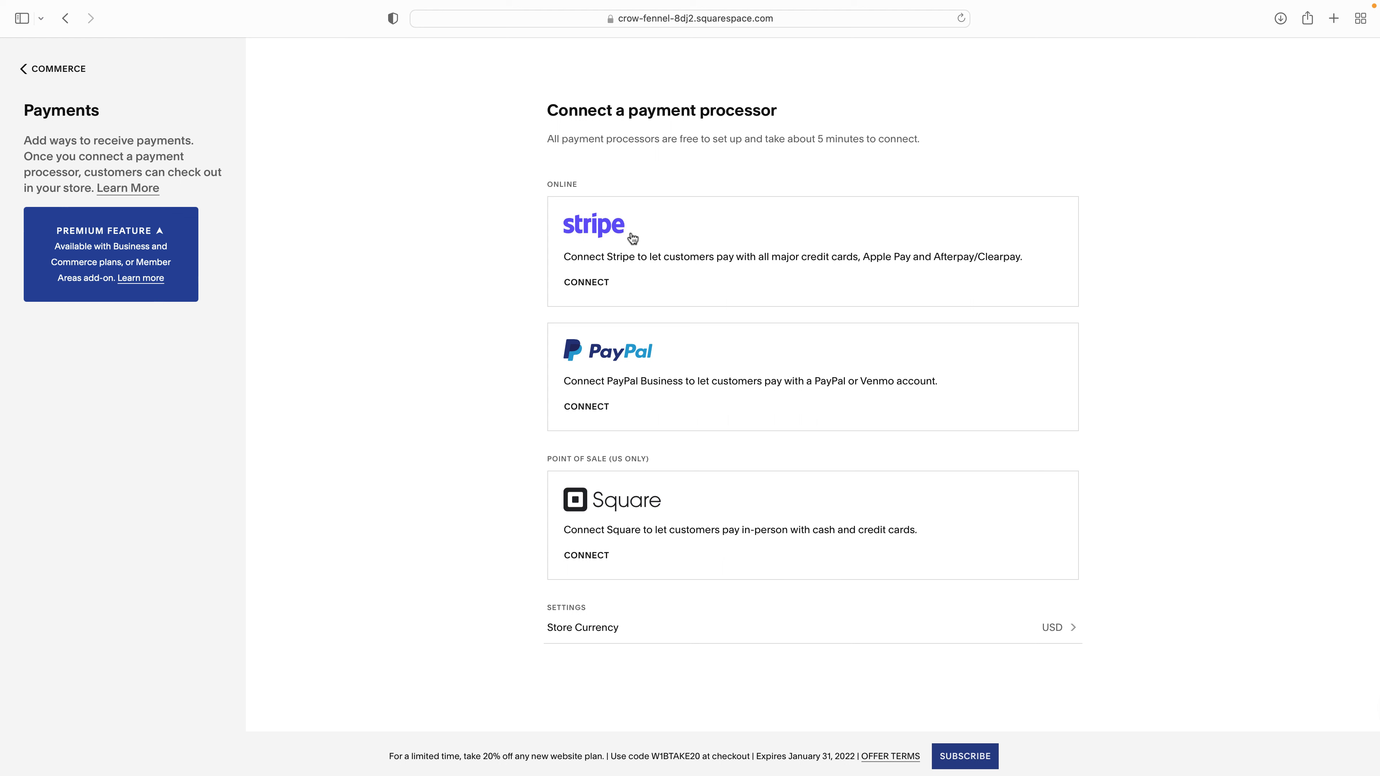
- Open the Stripe website in a new tab, glance back at Squarespace payments, then return to Stripe
key("super+t")
type("stripe")
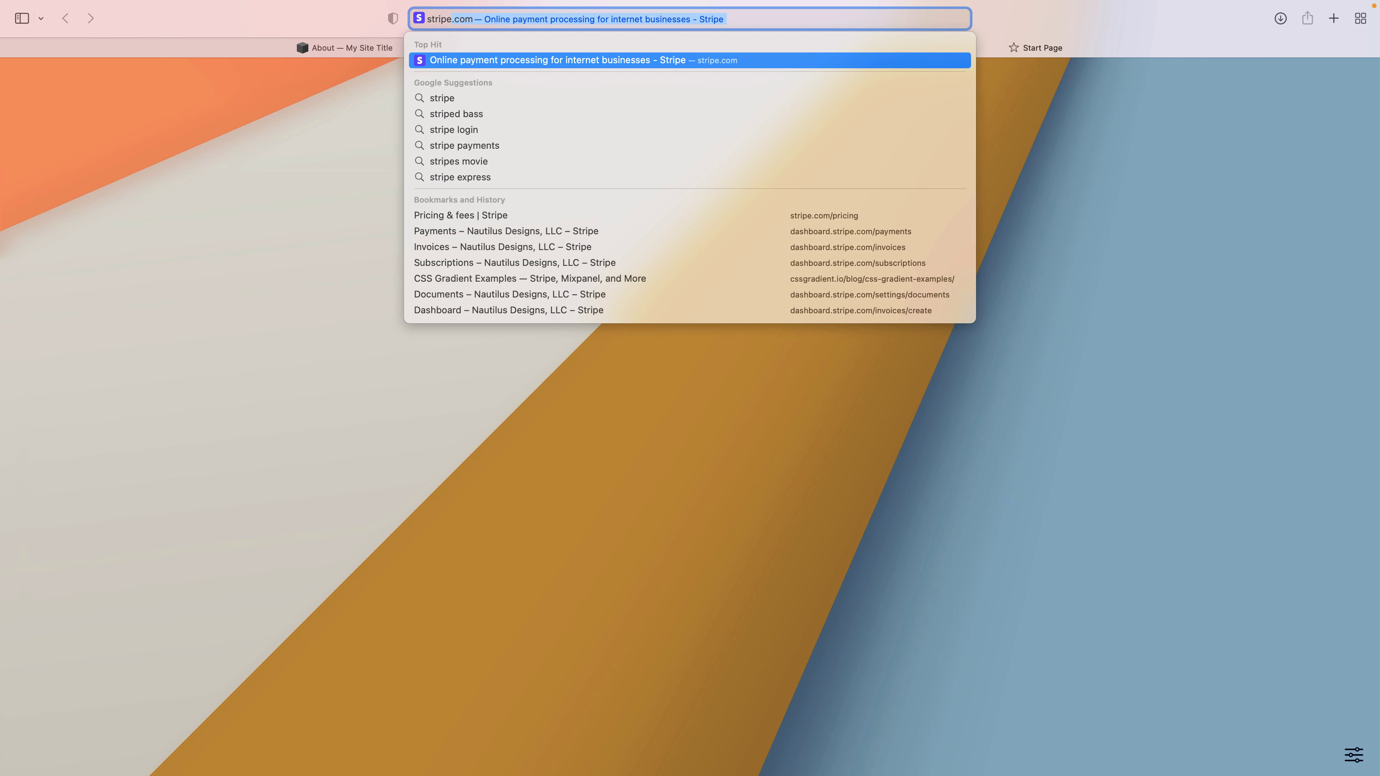
key("Return")
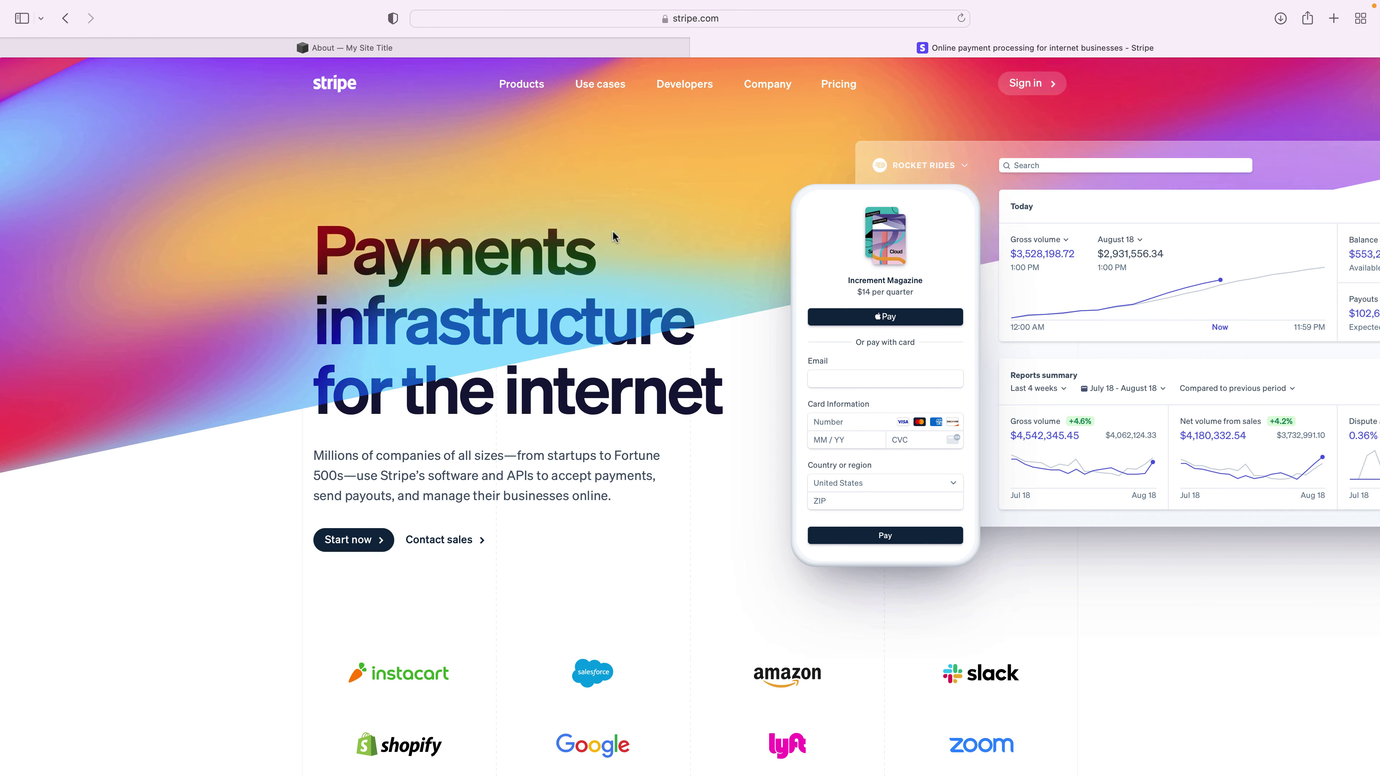
left_click(421, 49)
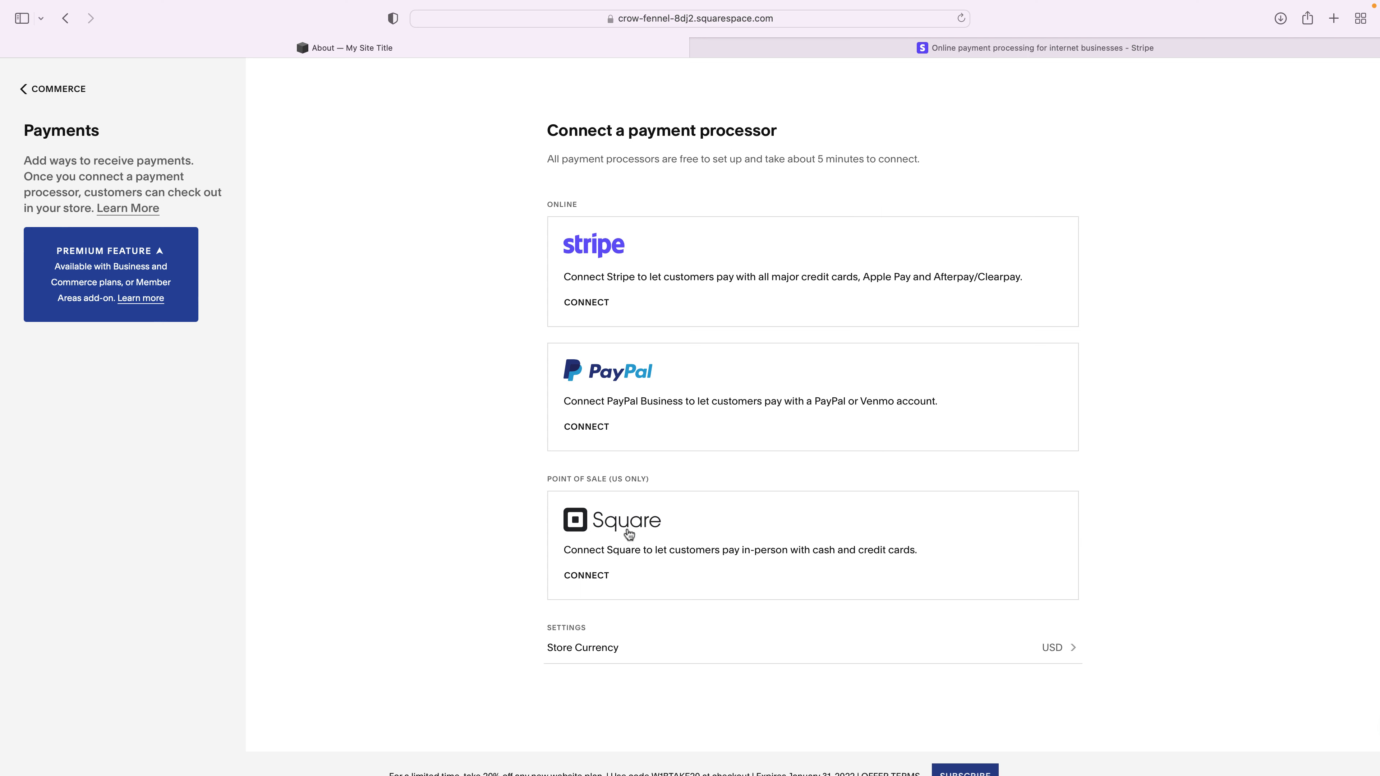
left_click(832, 48)
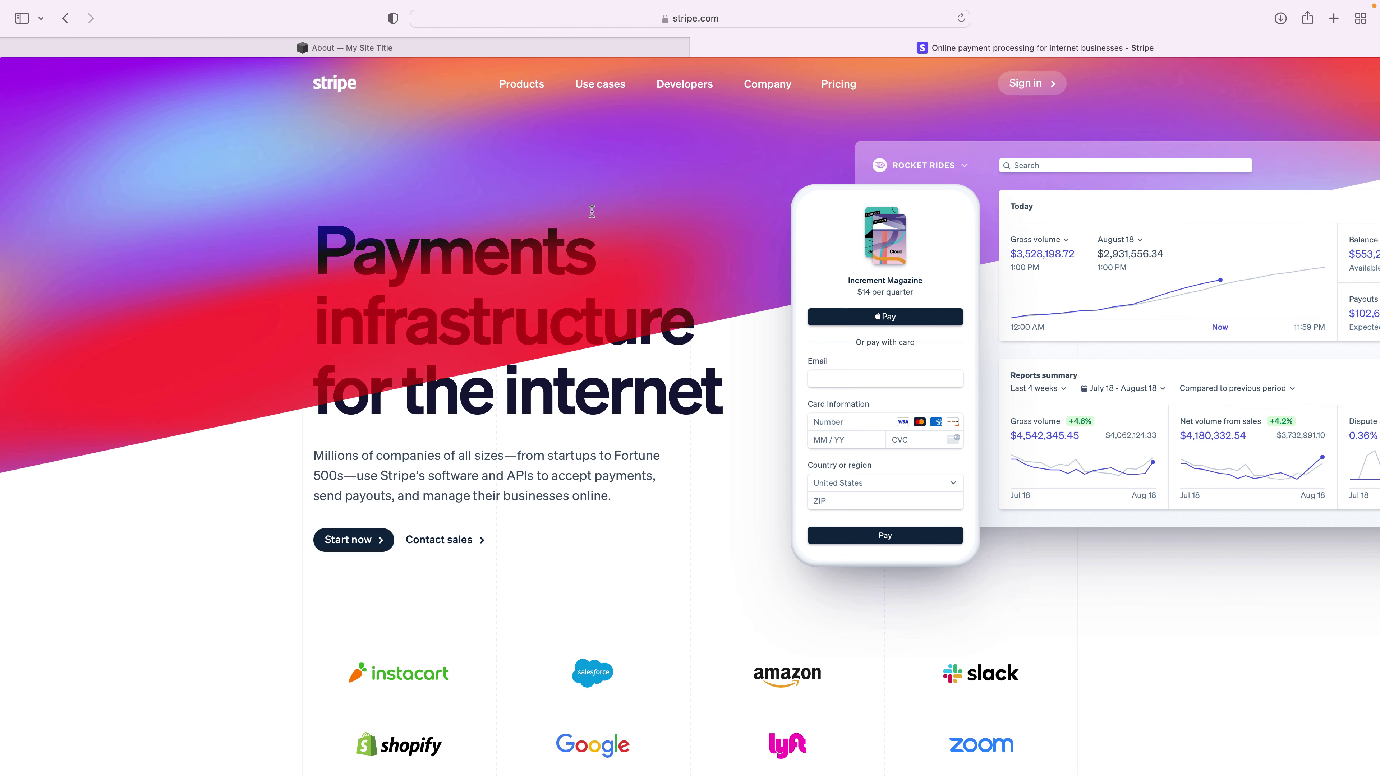
left_click(600, 42)
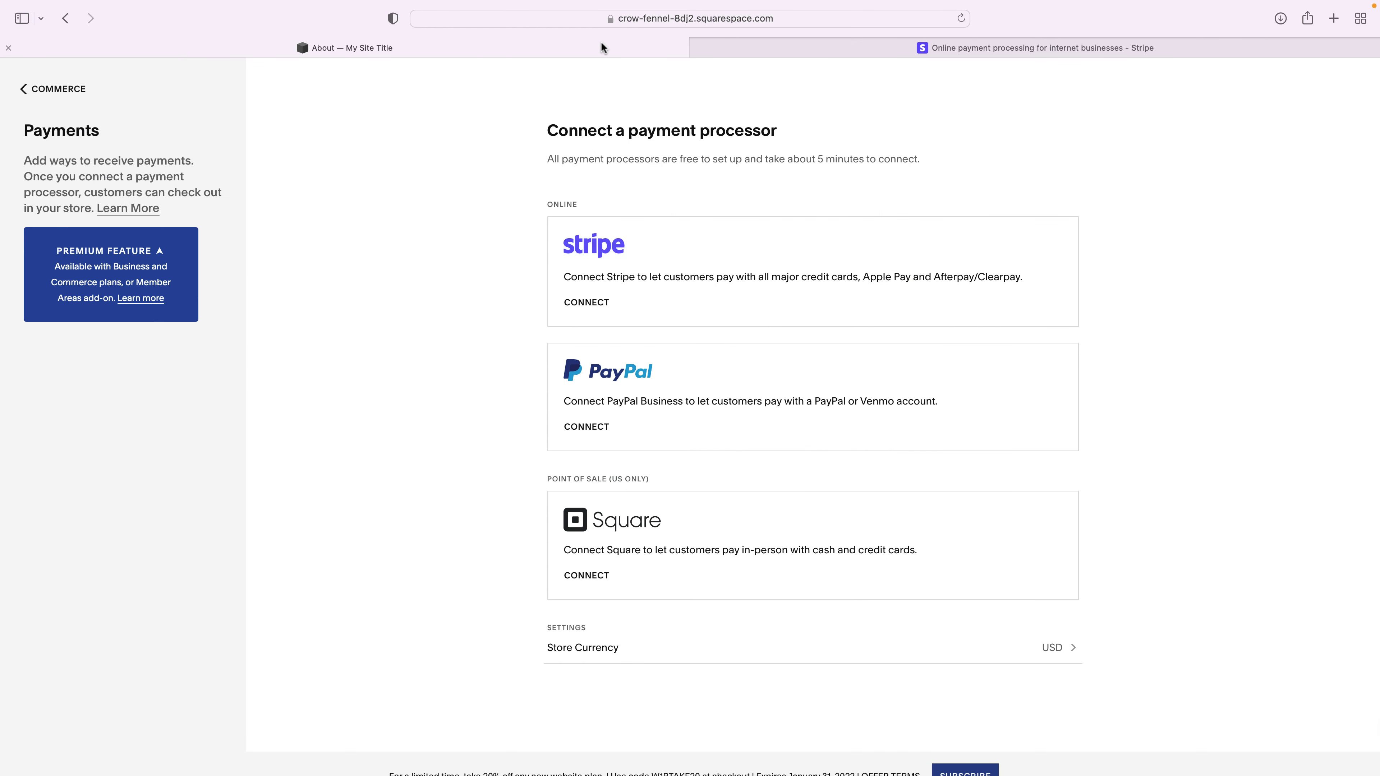
left_click(599, 289)
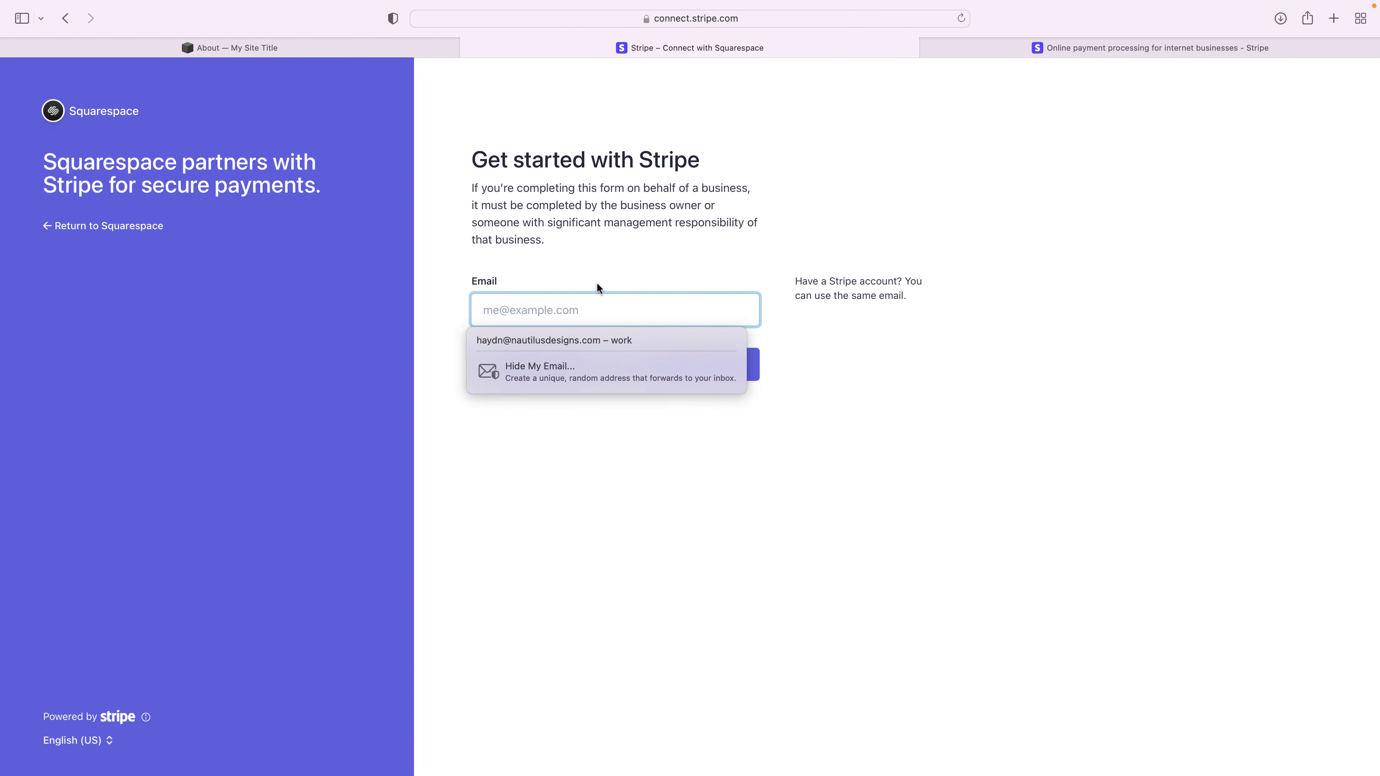
left_click(596, 287)
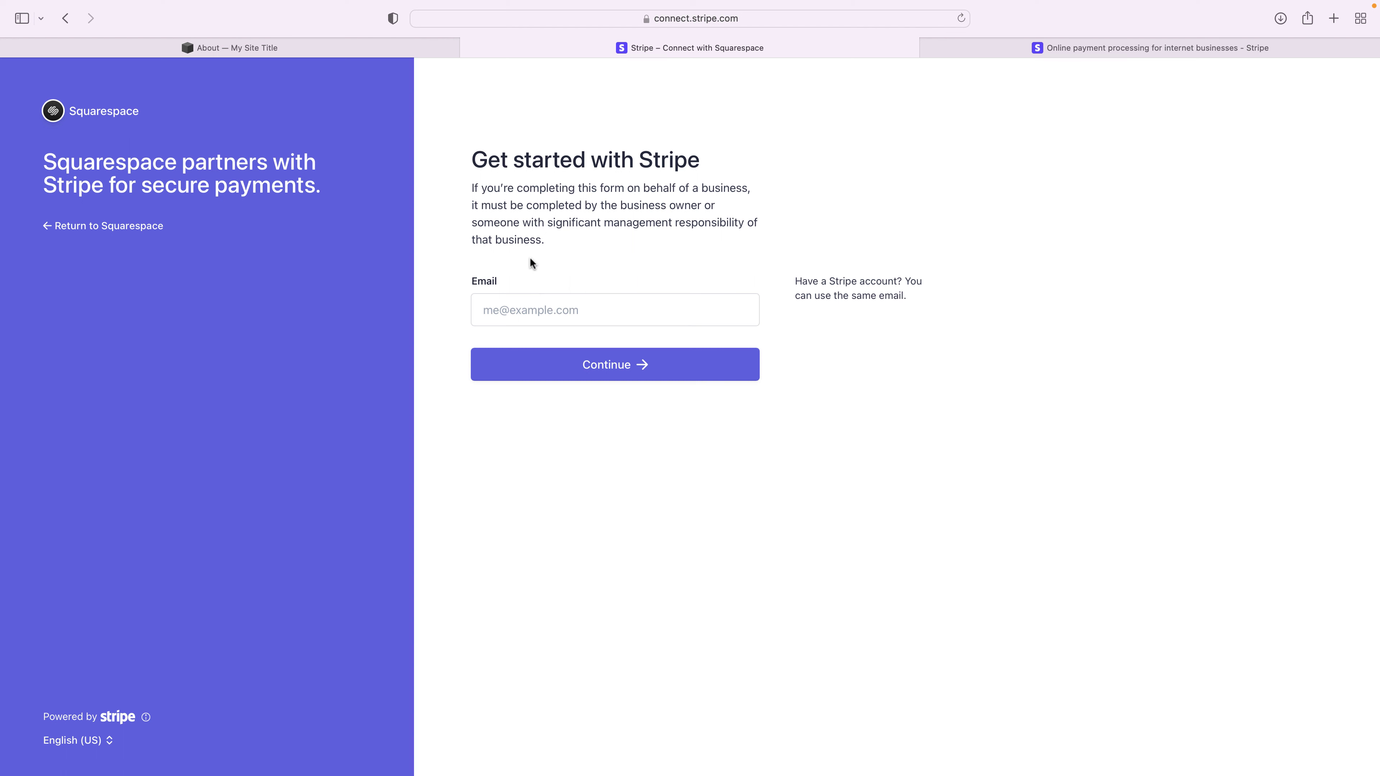
left_click_drag(801, 279, 929, 309)
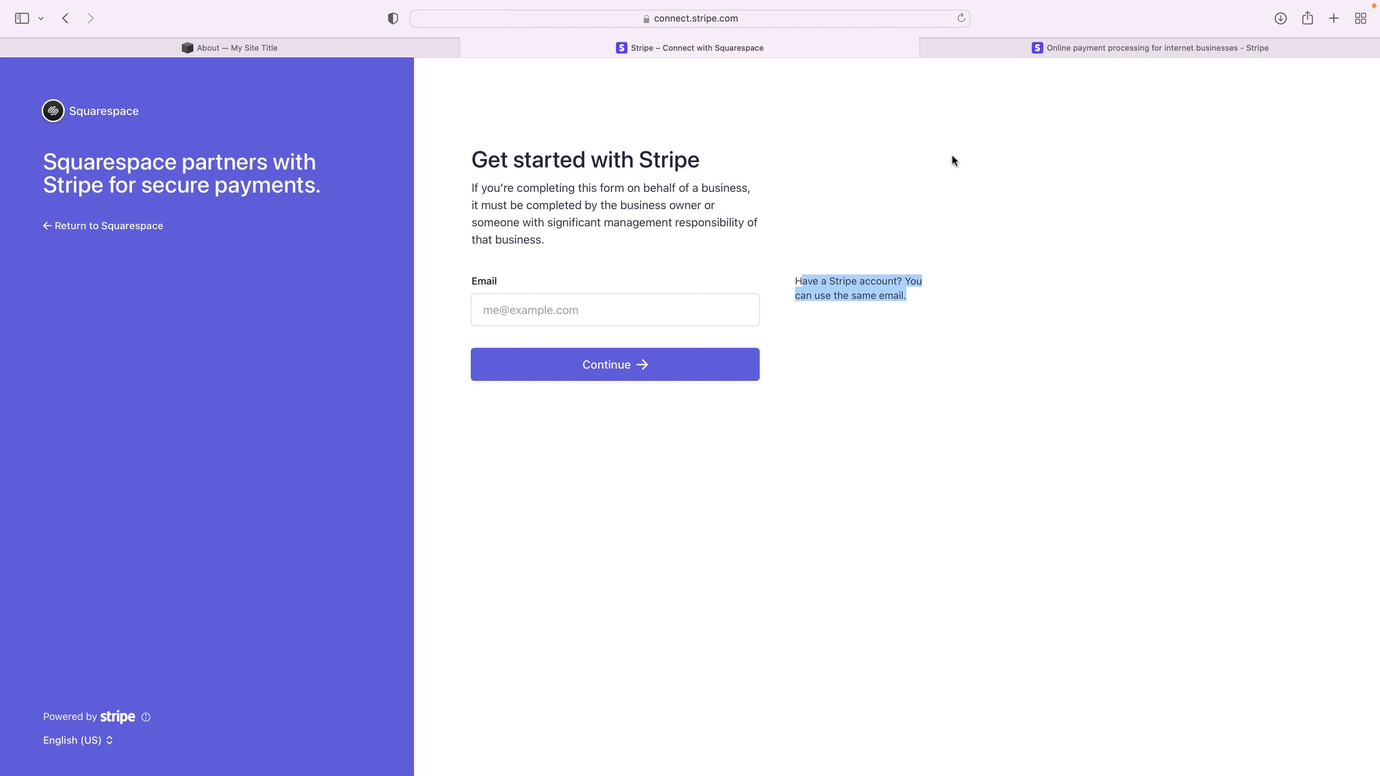
key("super+w")
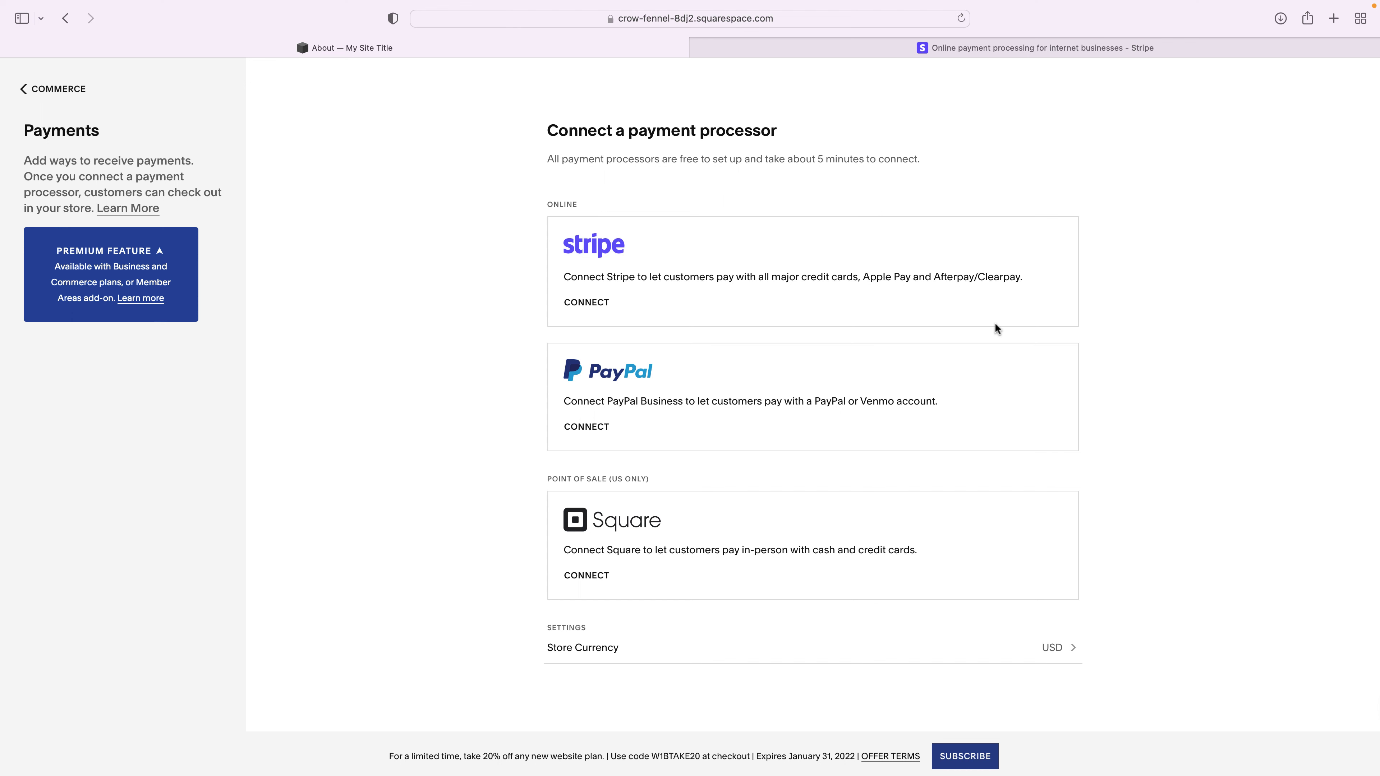
- Open the store's local Pickup settings through the Shipping page
left_click(76, 93)
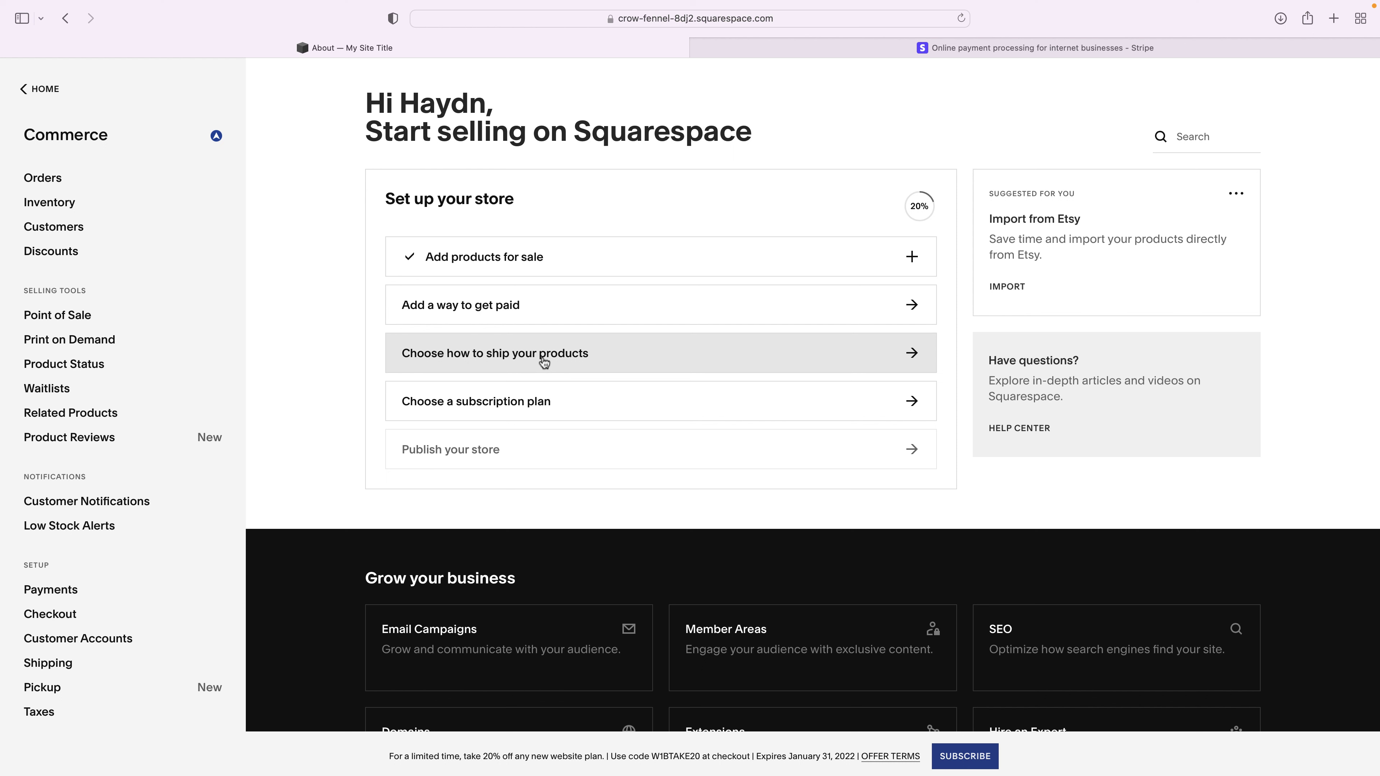
left_click(543, 359)
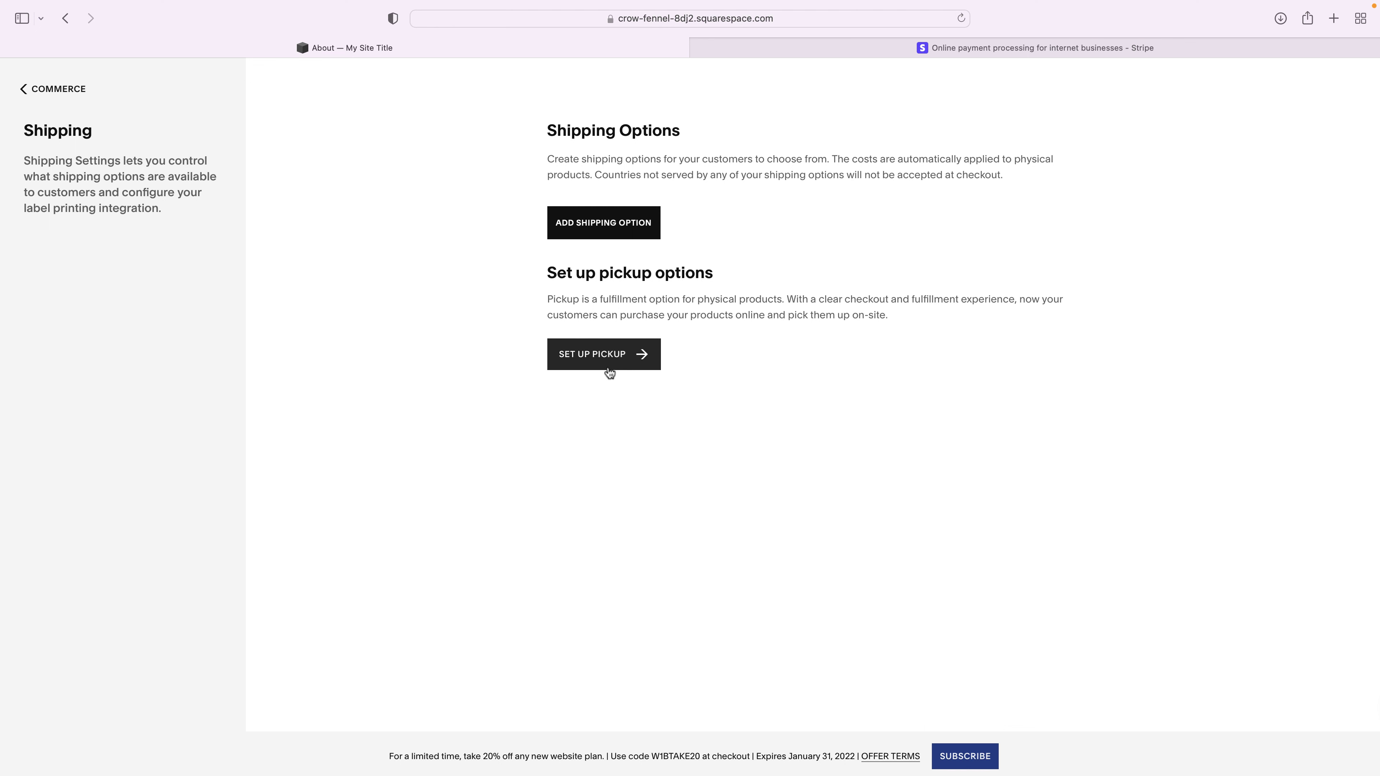
left_click(604, 359)
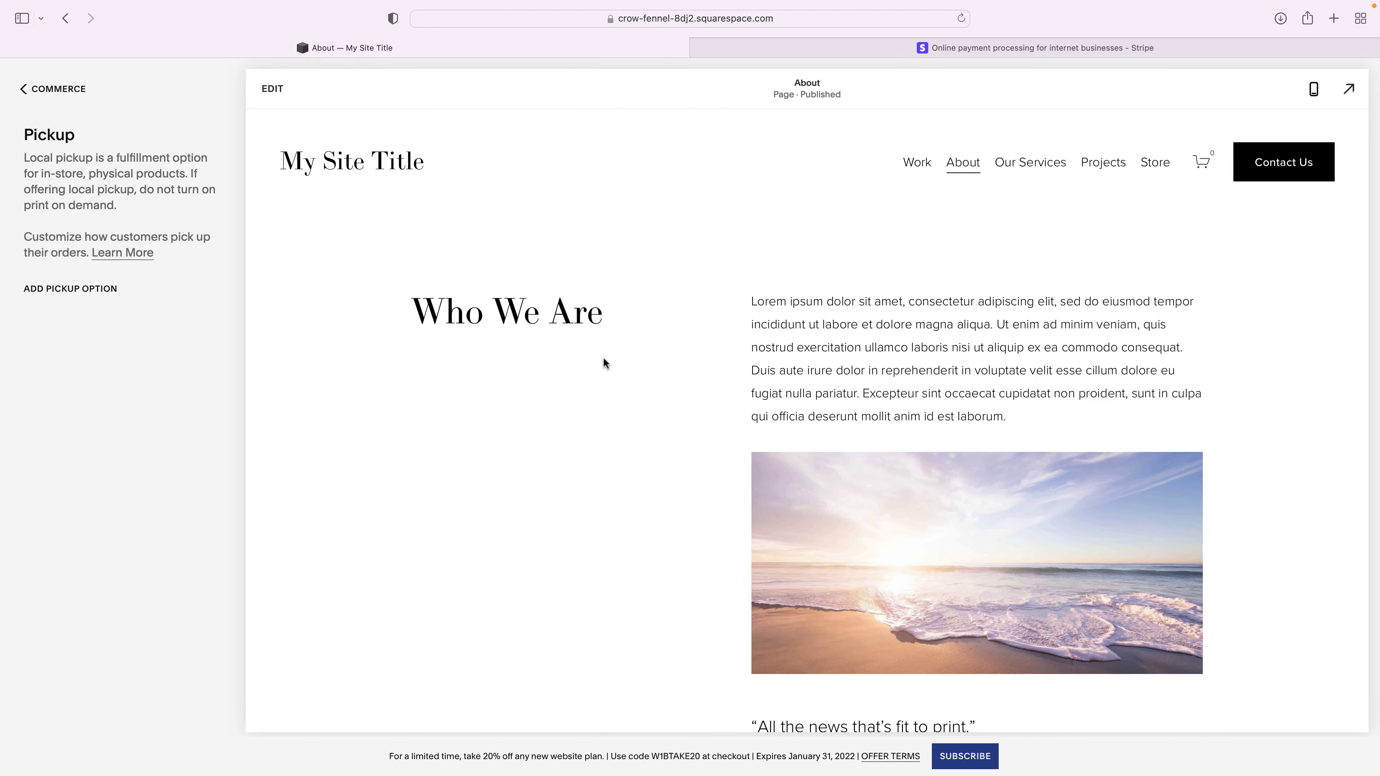
- Add and save a 'Store in Oakland' pickup option with the shop's two-line street address
left_click(96, 292)
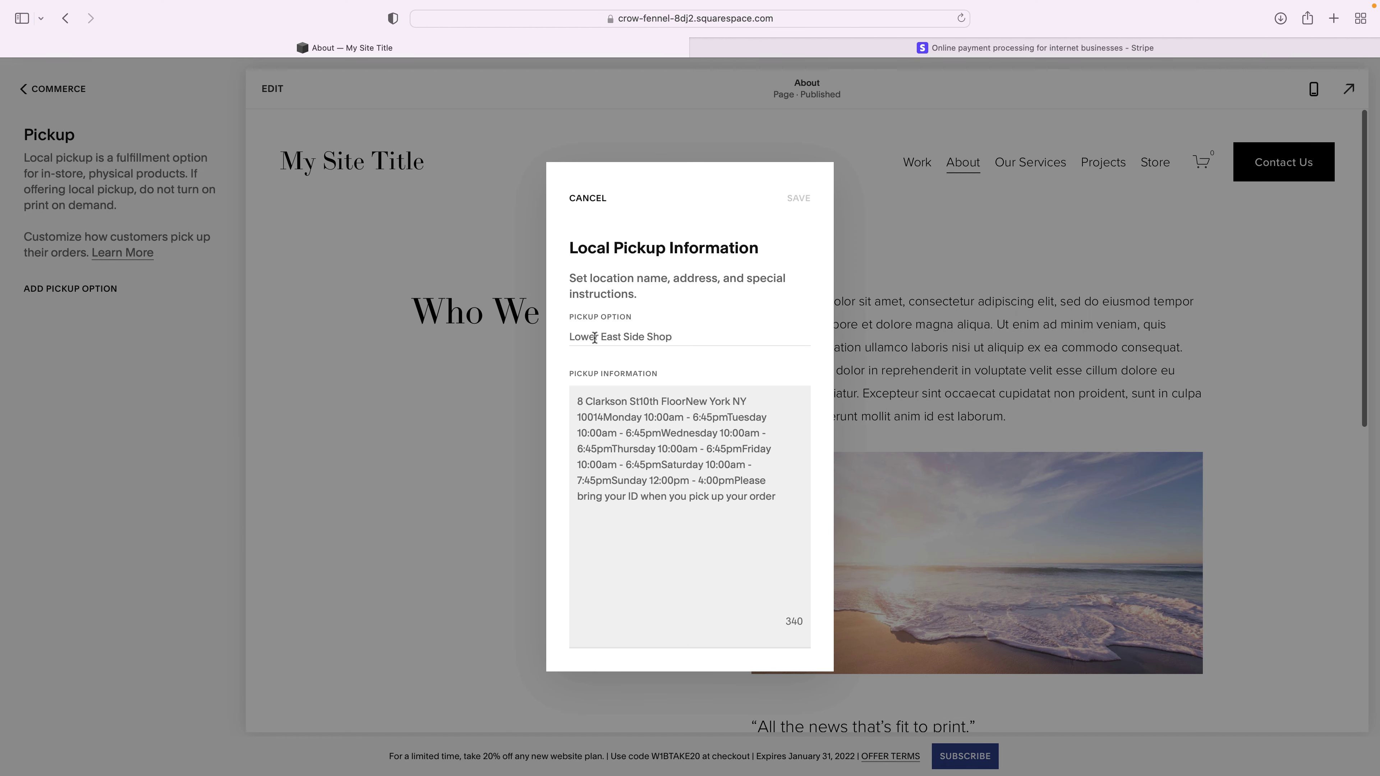
left_click(576, 337)
left_click(703, 493)
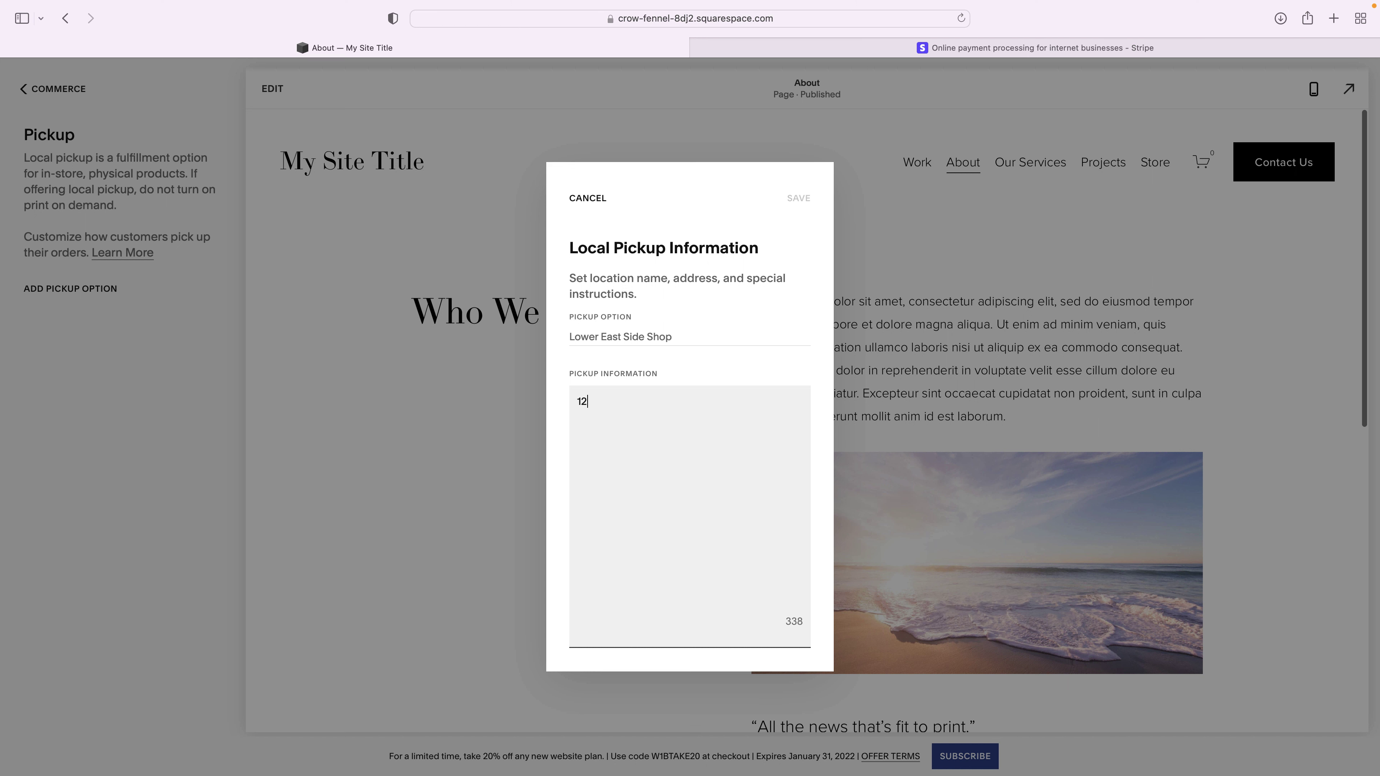
key("Return")
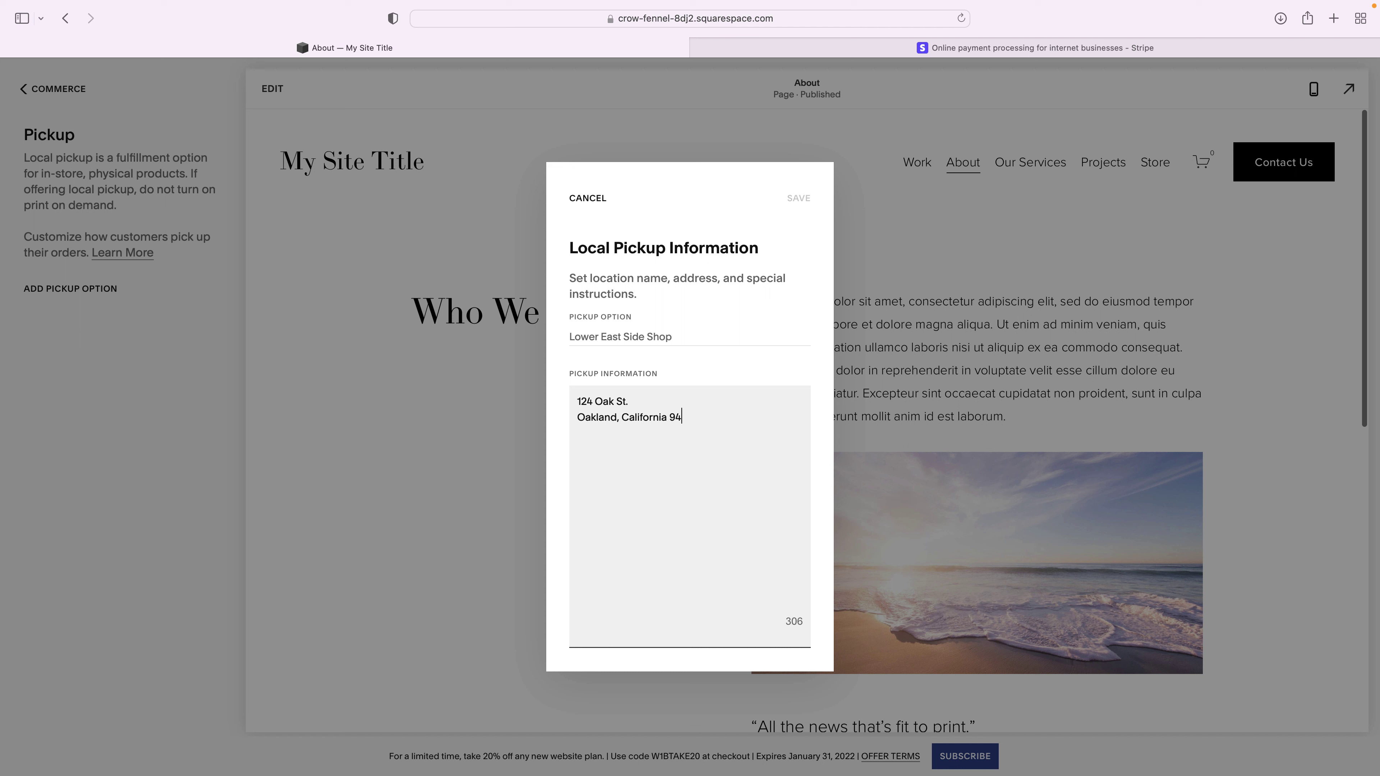
left_click(611, 333)
type("St")
key("BackSpace")
key("BackSpace")
type("Store in Oak")
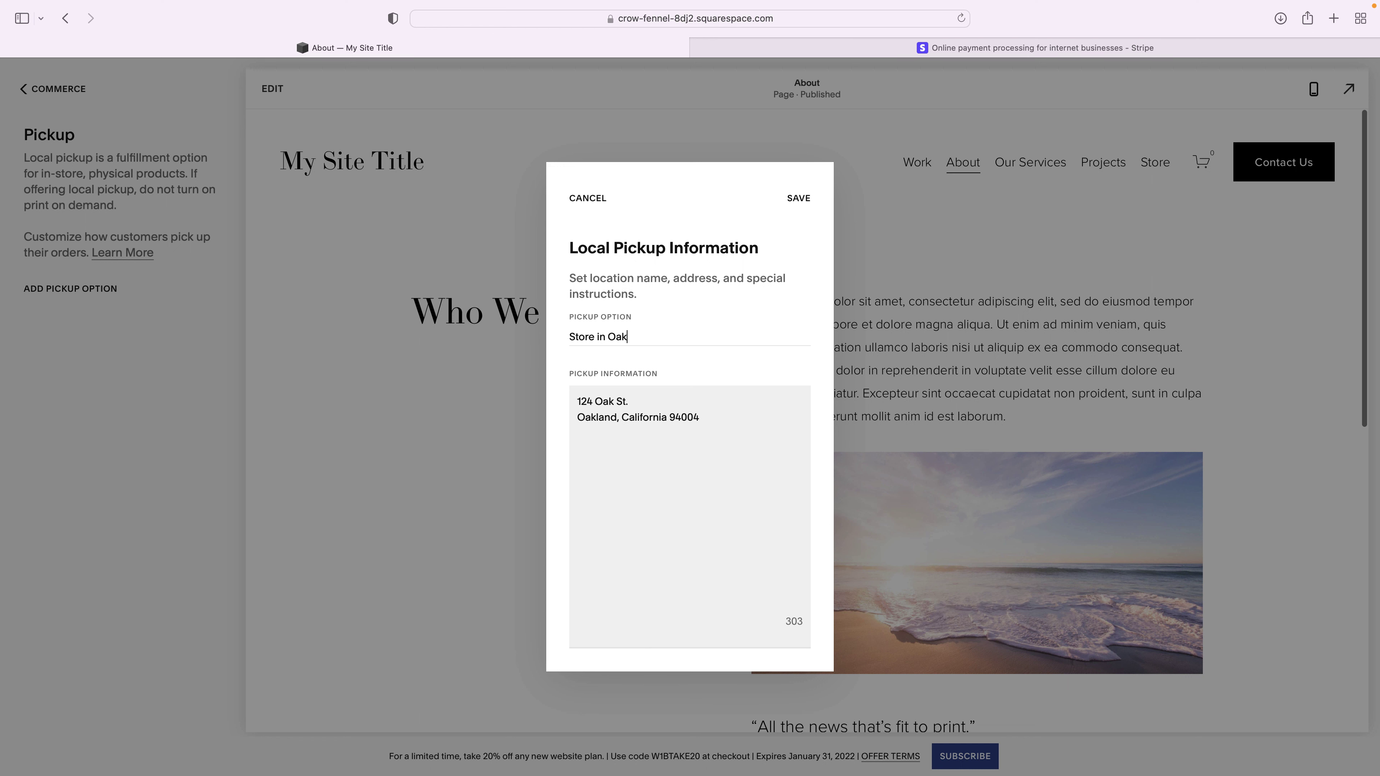
type("land")
left_click(796, 199)
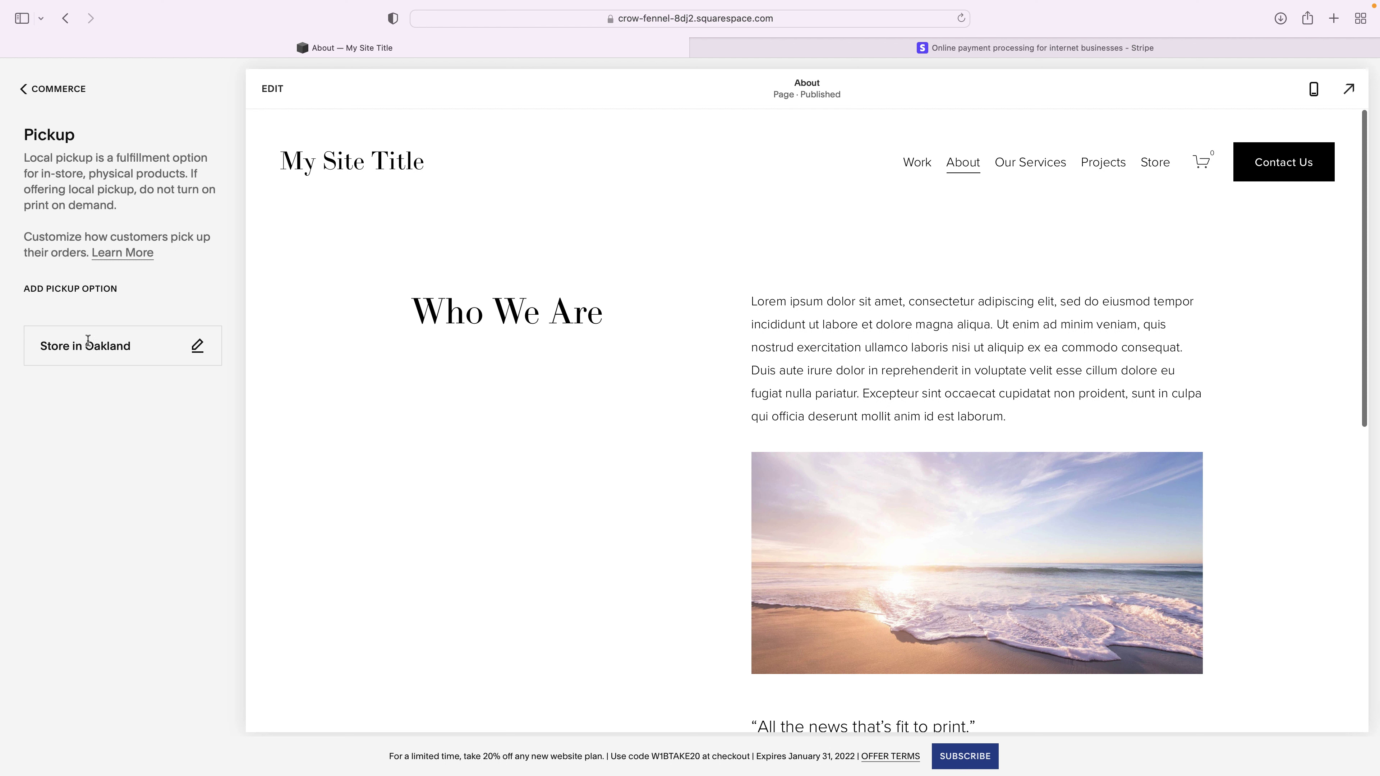
- Start a new shipping option from the store's Shipping settings to see rate-calculation choices
left_click(50, 95)
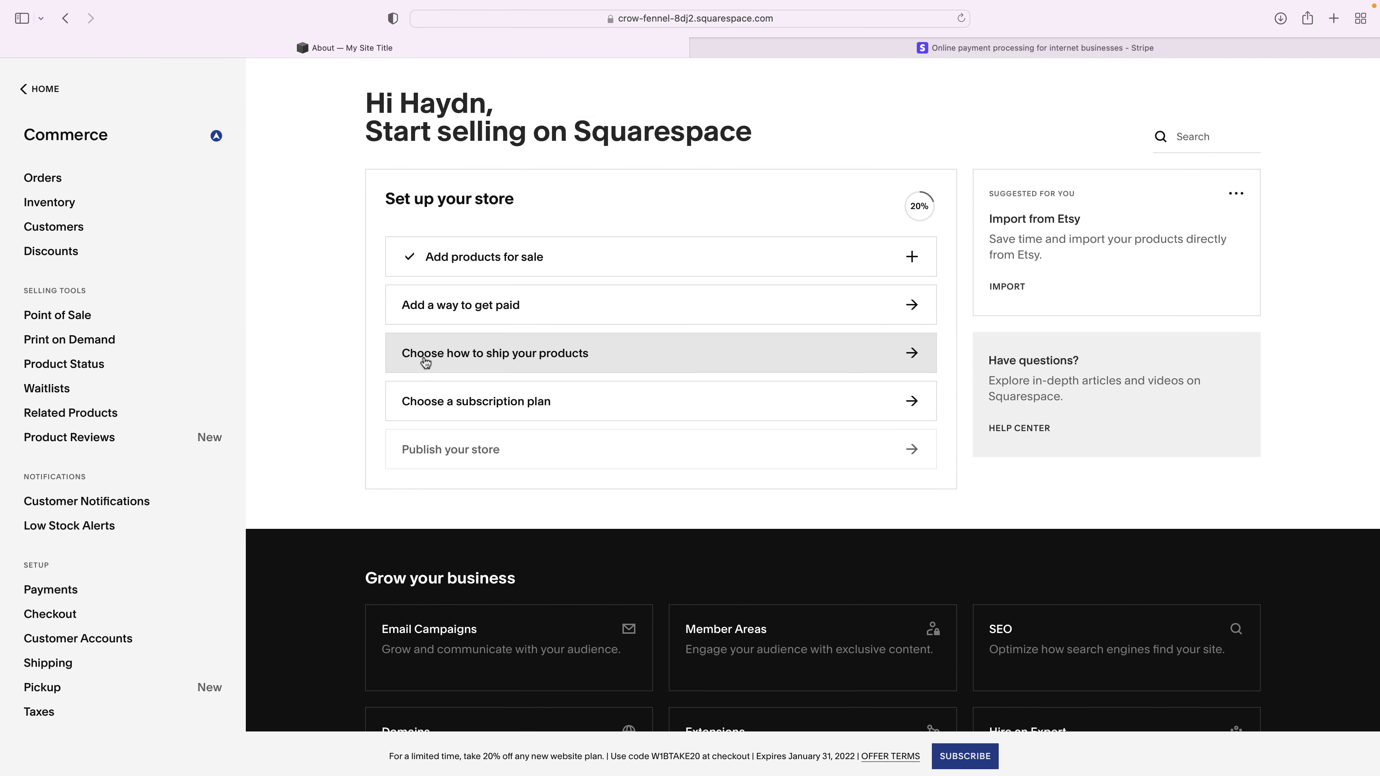
left_click(433, 359)
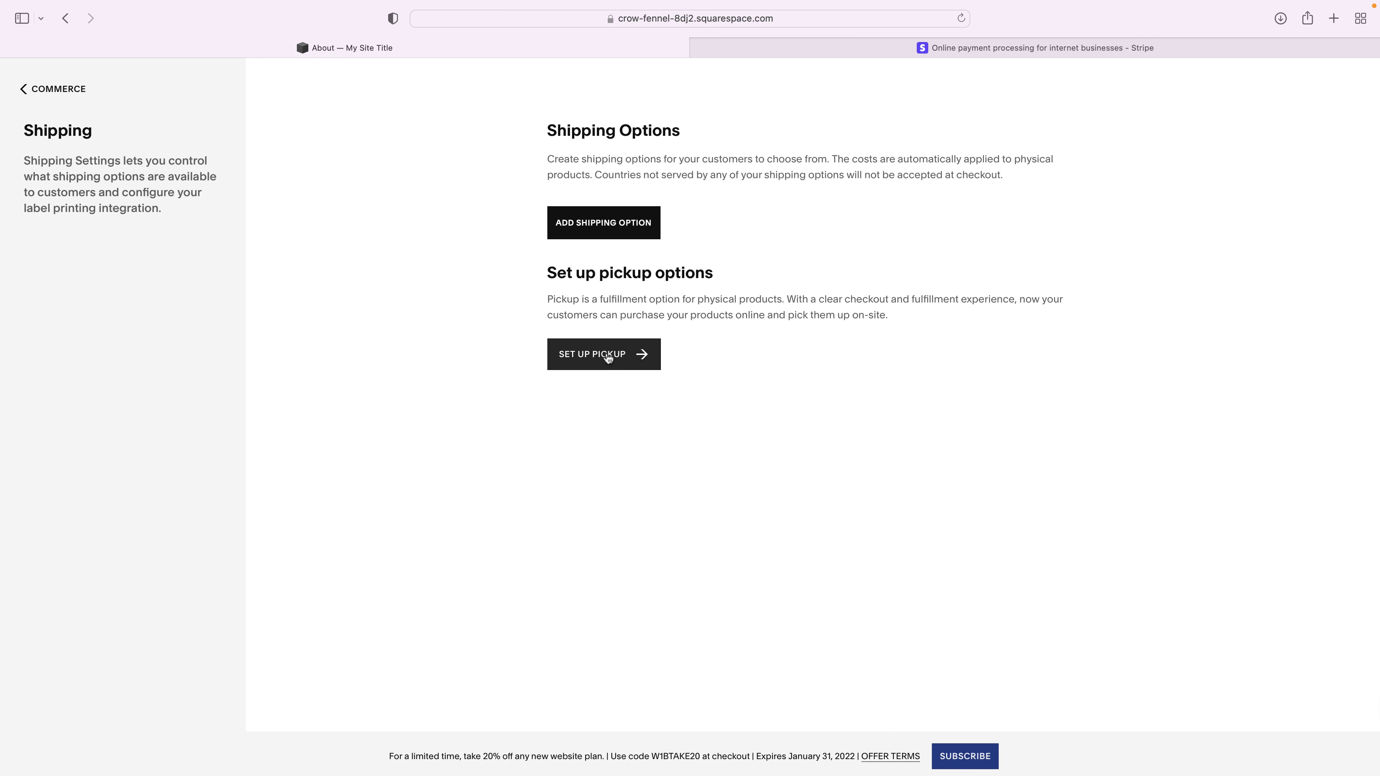
left_click(607, 231)
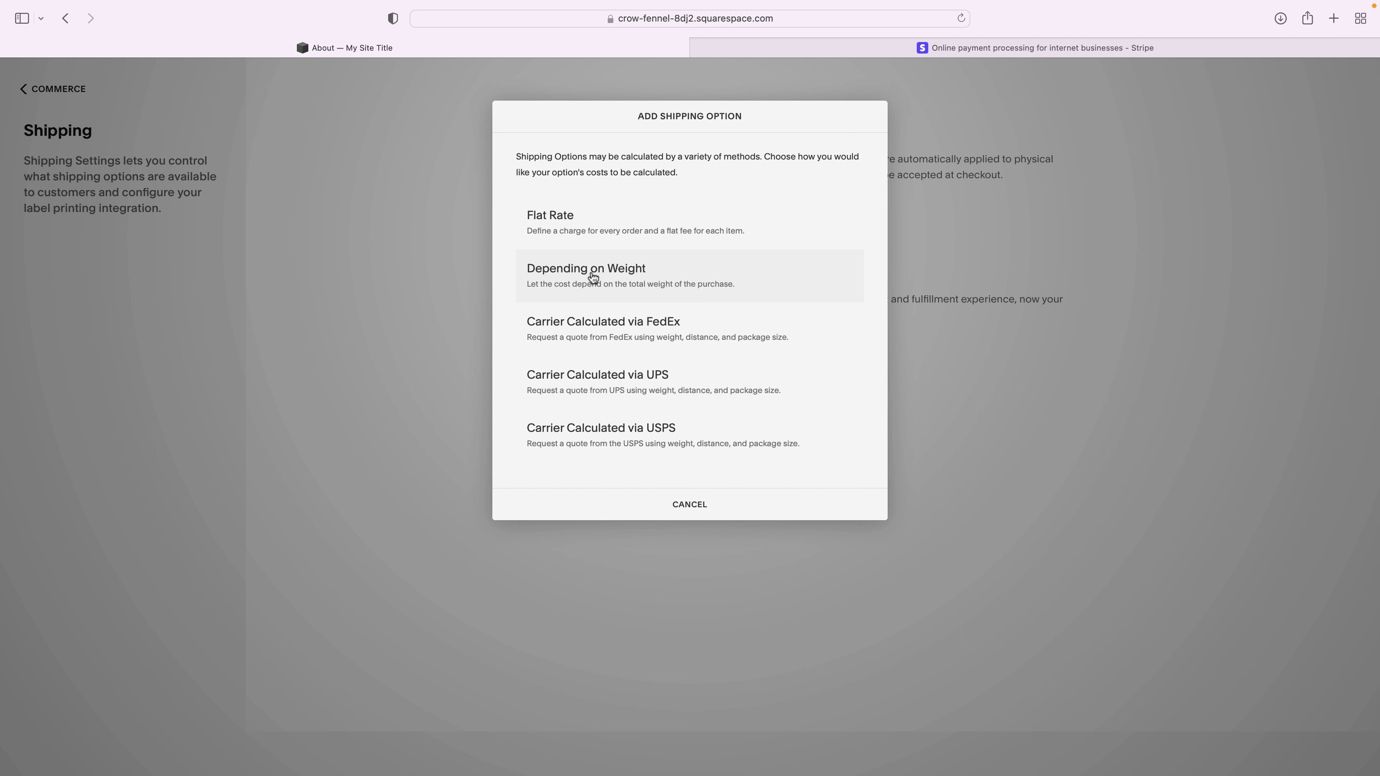
- Create a weight-based option named 'USPS flat rate shipping' charging $5.00 for the first range
left_click(592, 278)
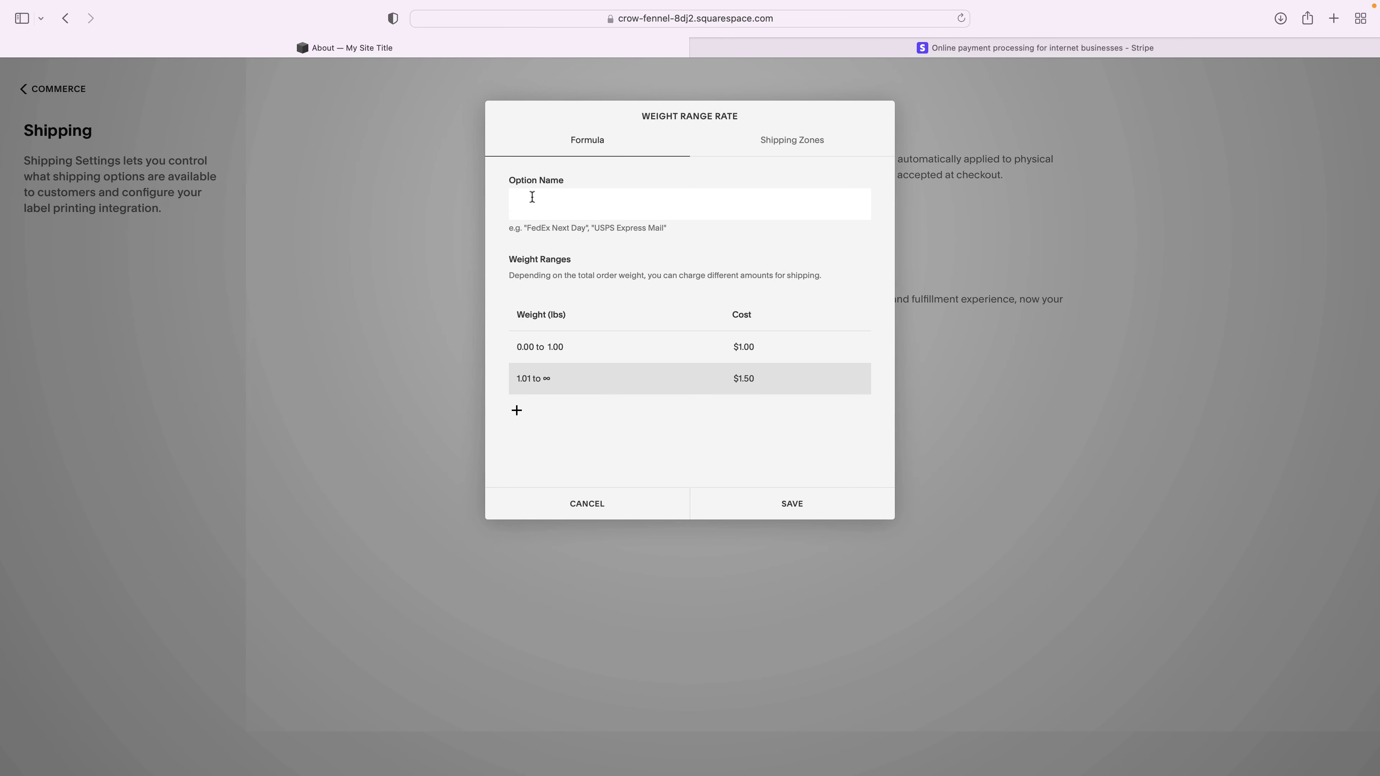
type("USPS flat rate shipping")
left_click(557, 348)
left_click(744, 347)
type("50")
key("BackSpace")
key("Tab")
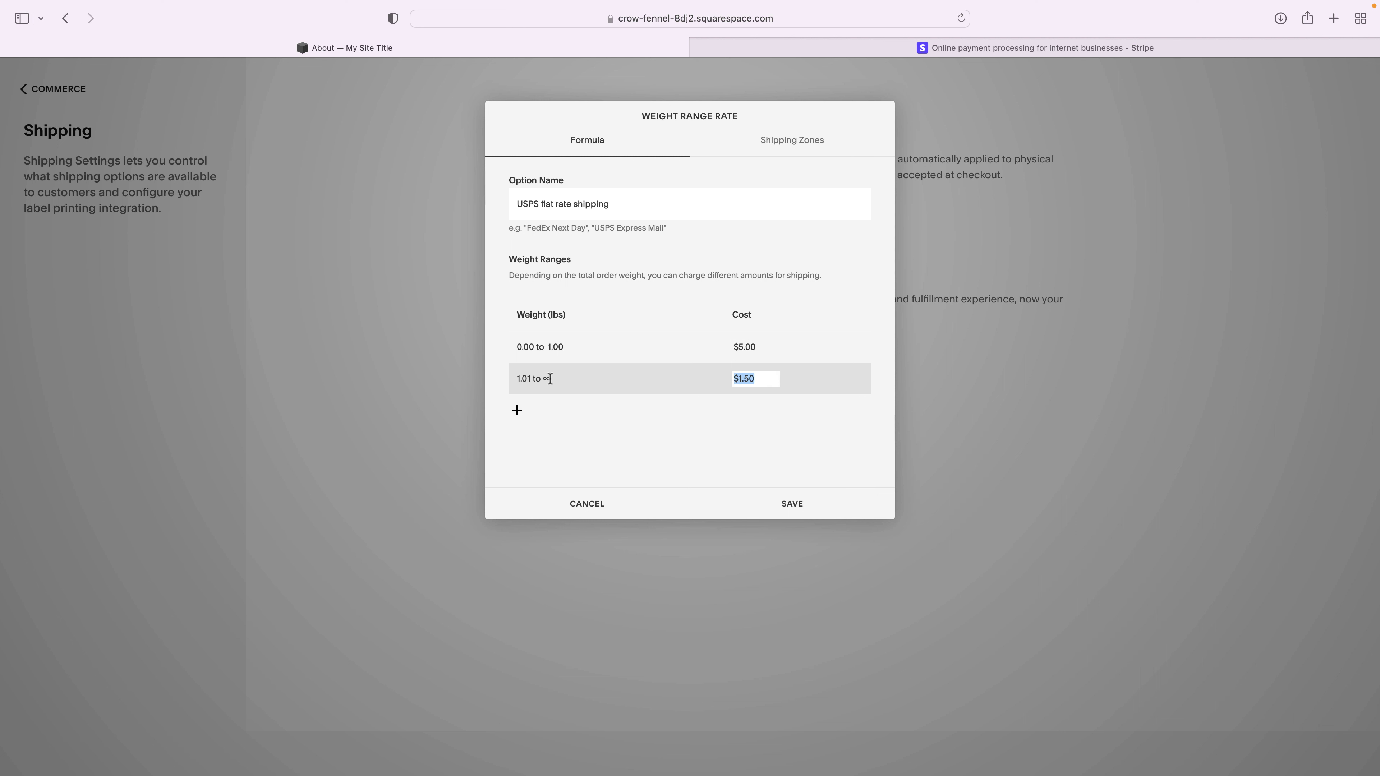
- Add a 1.01–2.00 lb range at $10.00, set the last range to $15.00, and save
left_click(534, 380)
left_click(516, 411)
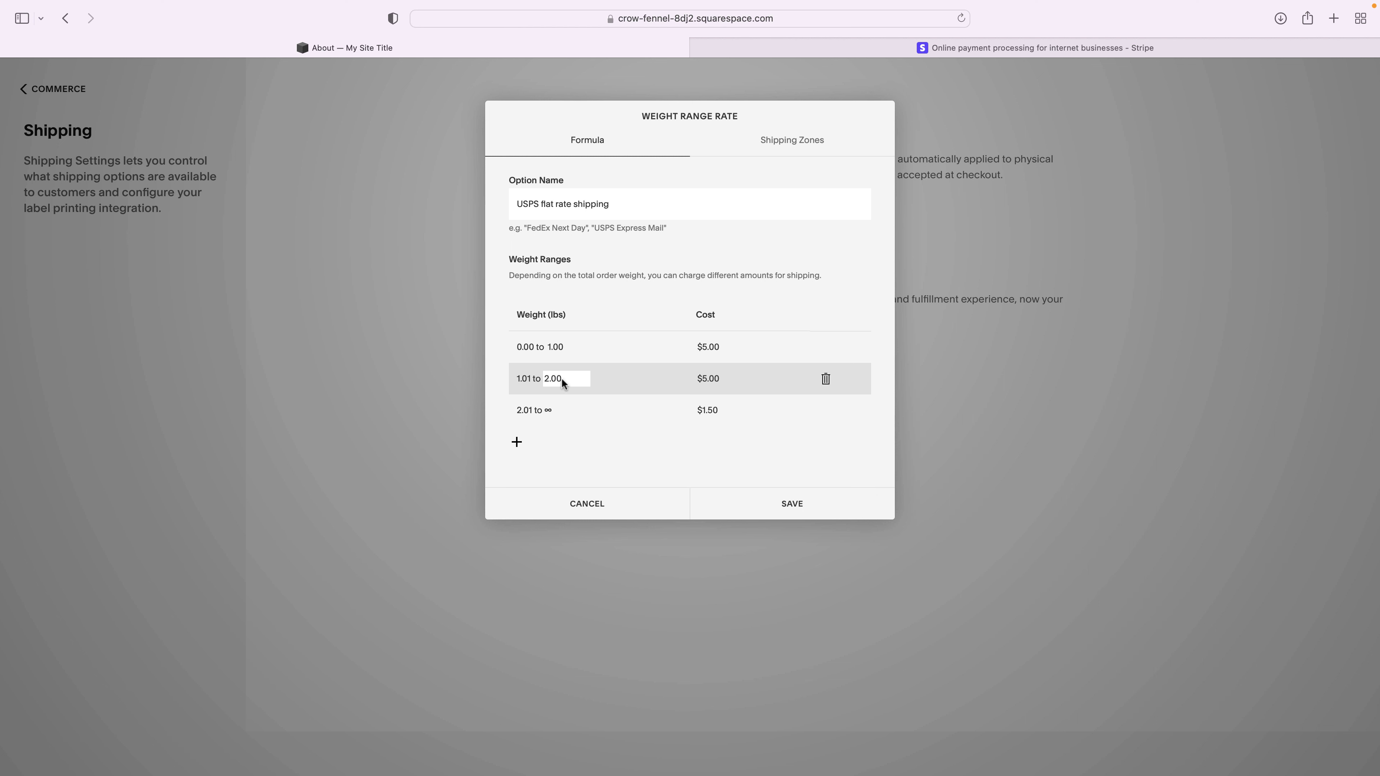
left_click(704, 377)
type("10")
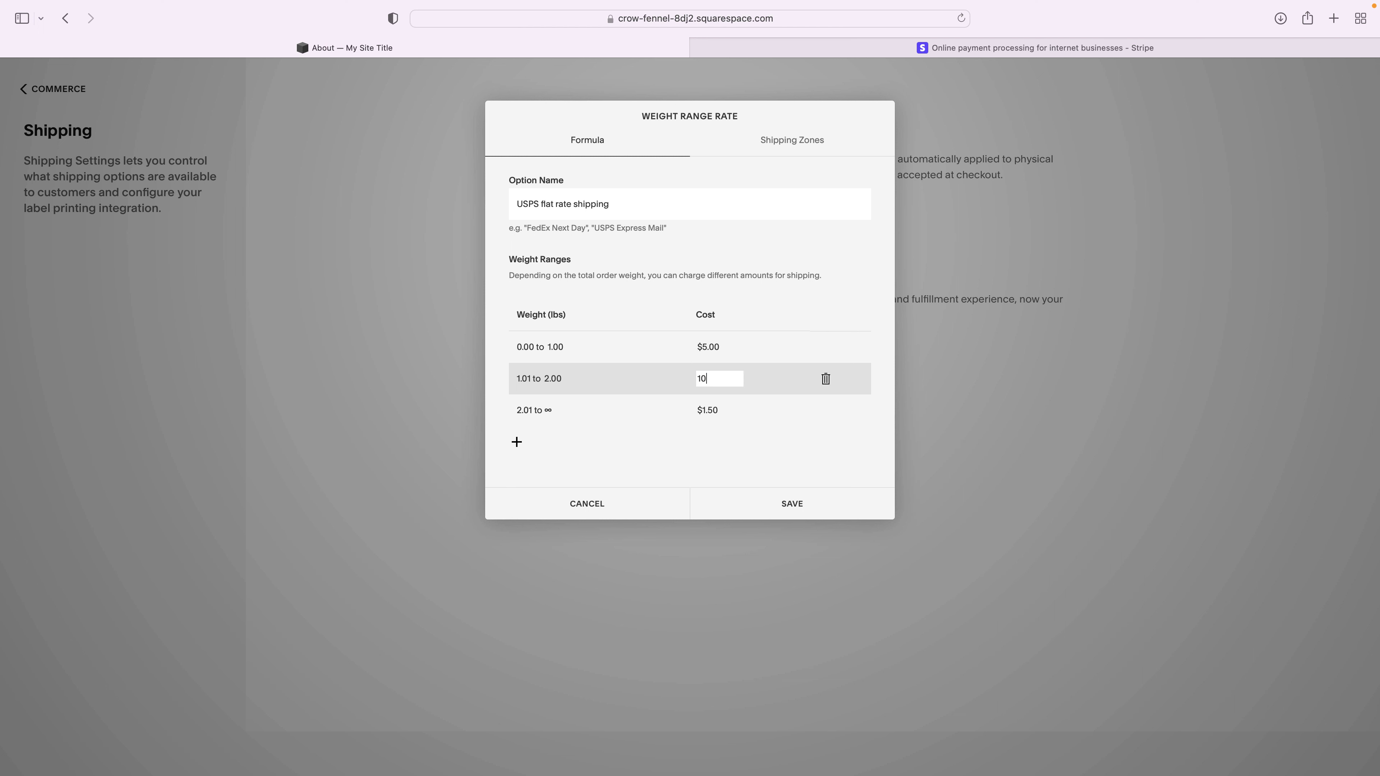
key("Tab")
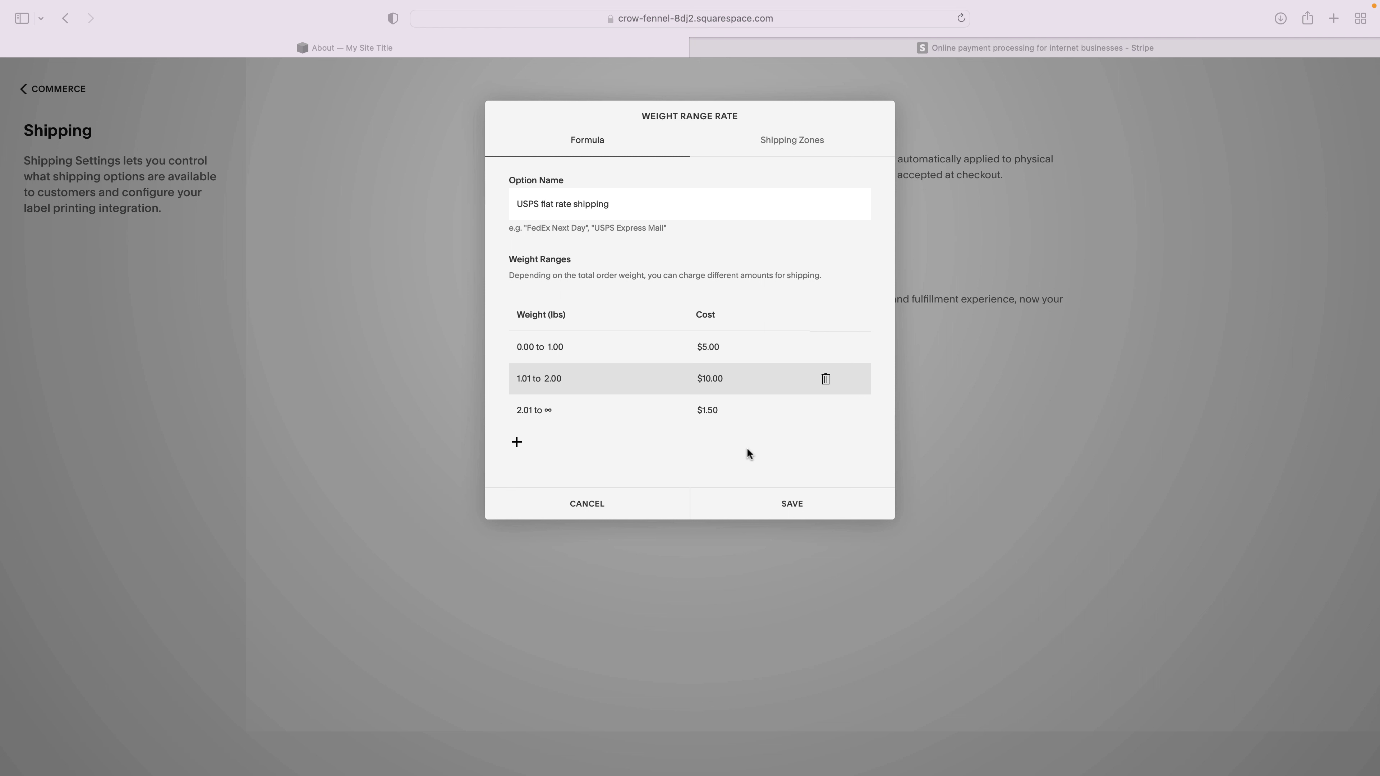
left_click(793, 508)
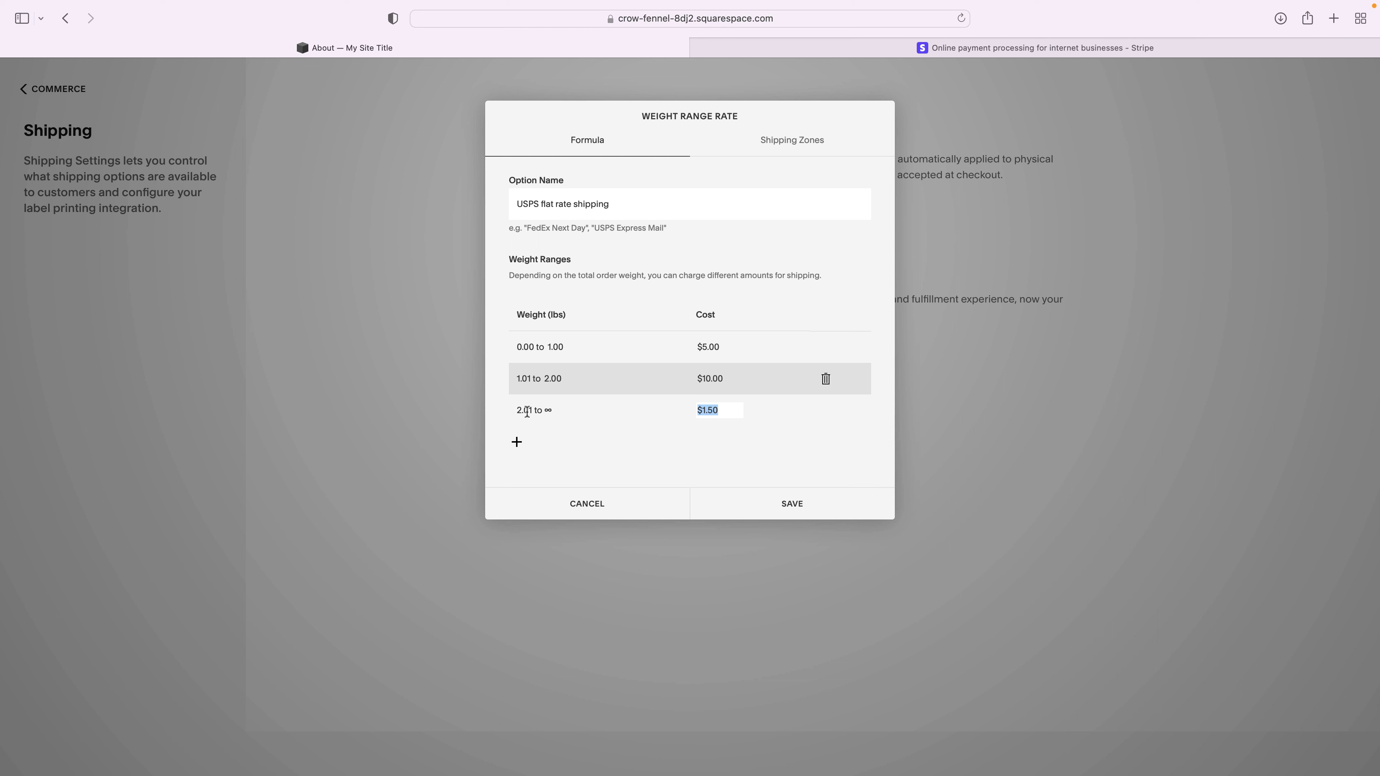
type("15")
left_click(793, 454)
left_click(792, 504)
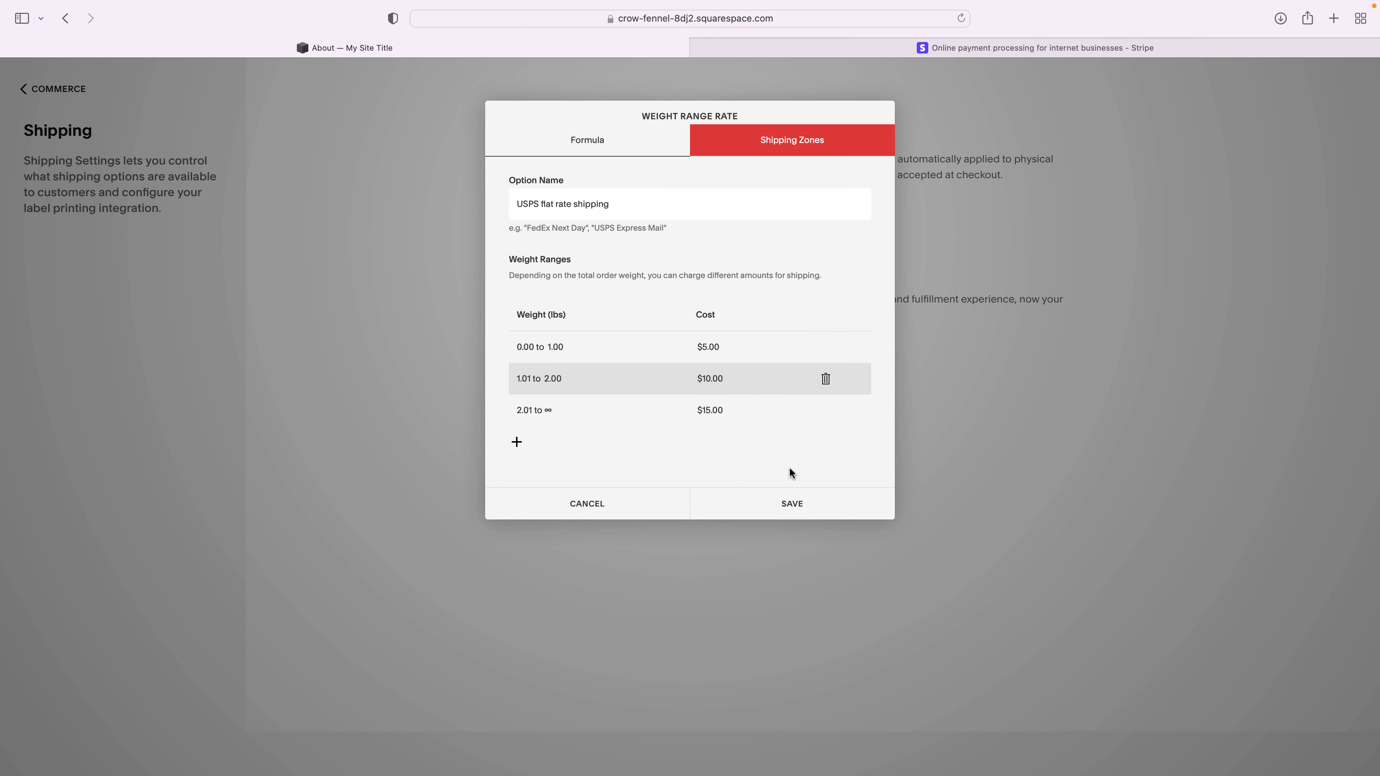
- Set the shipping zone to all 54 United States states and territories, then save
left_click(793, 508)
left_click(793, 147)
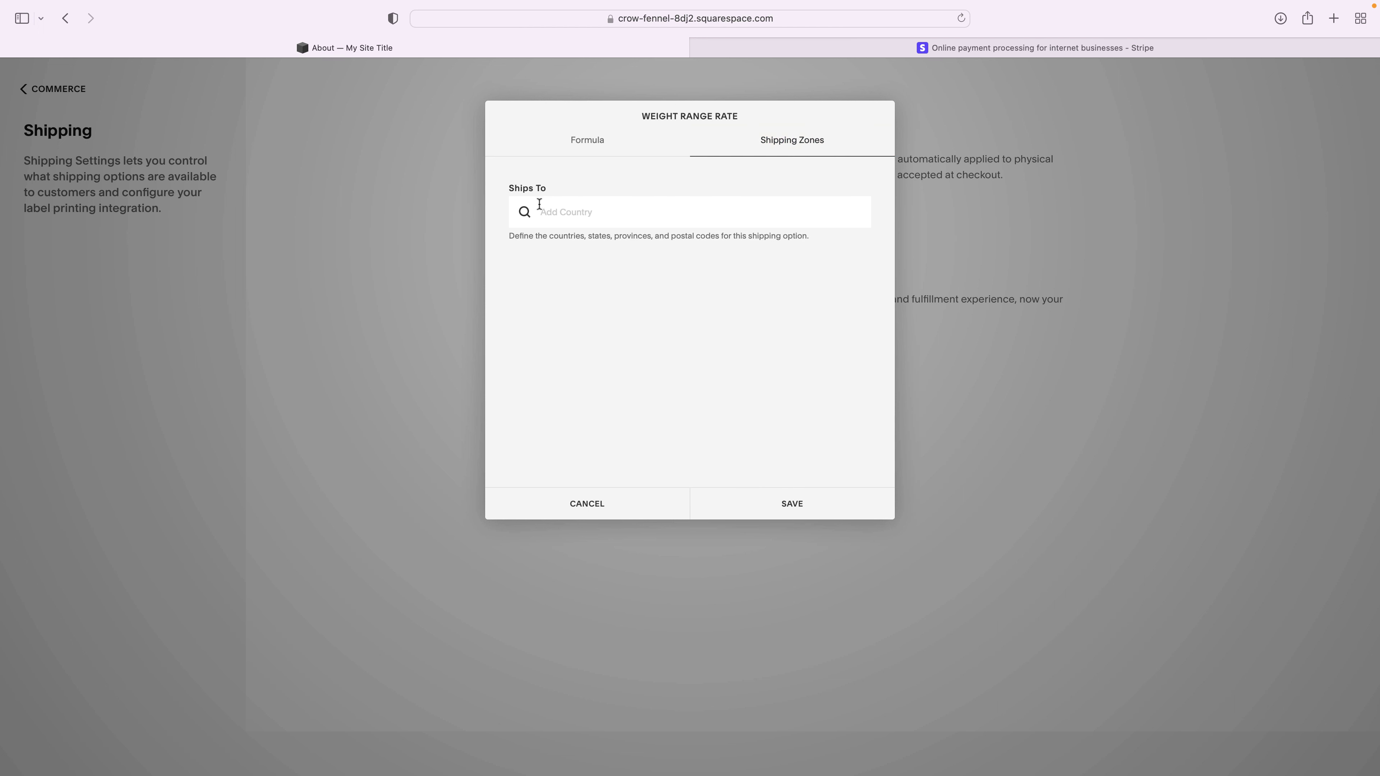
left_click(568, 216)
type("united")
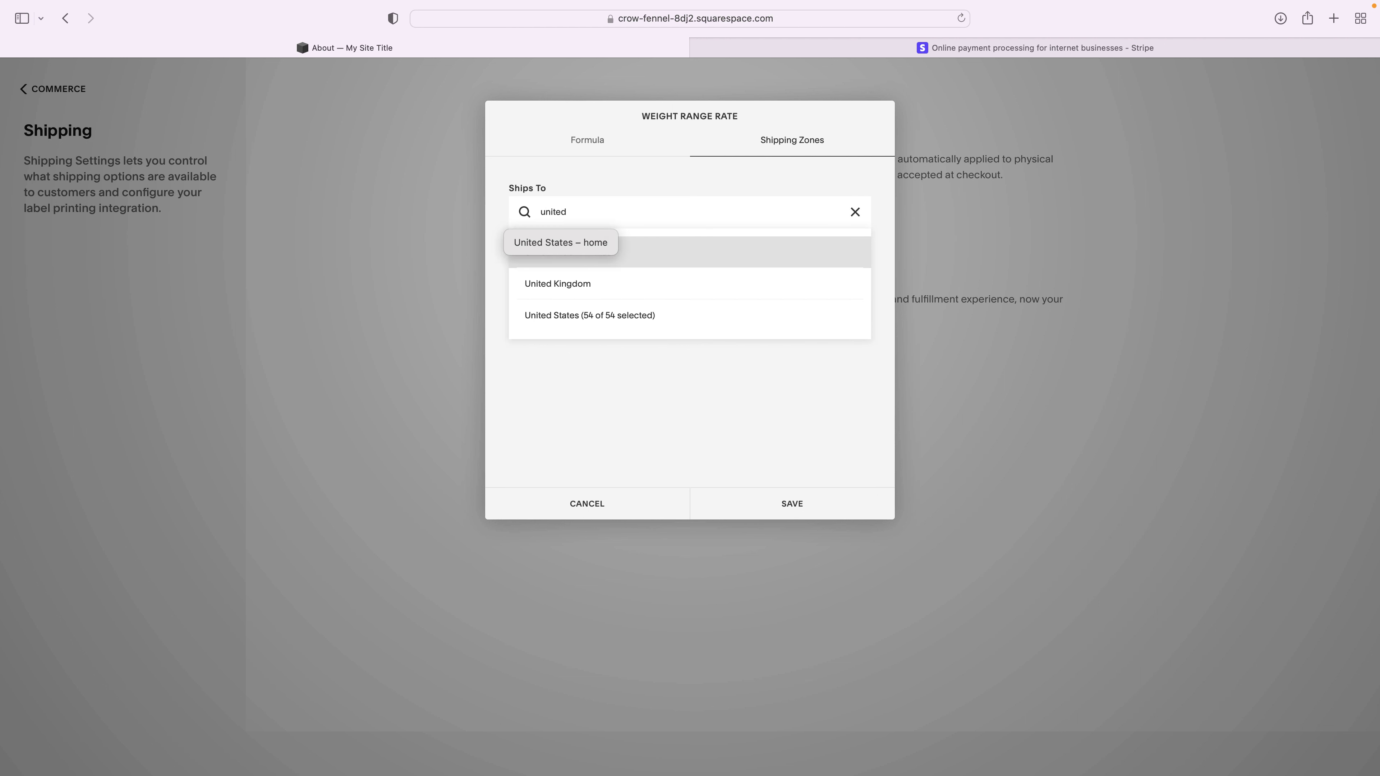
left_click(579, 325)
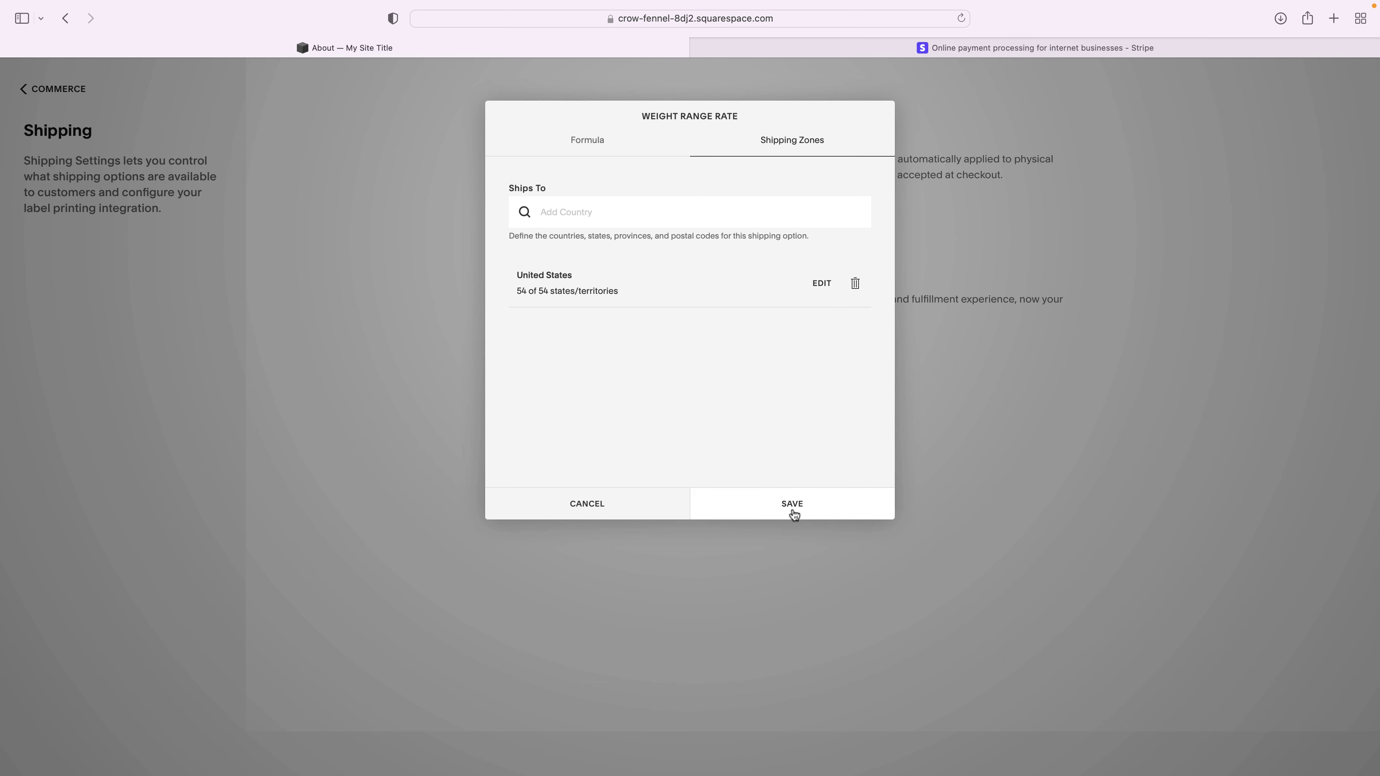
left_click(792, 504)
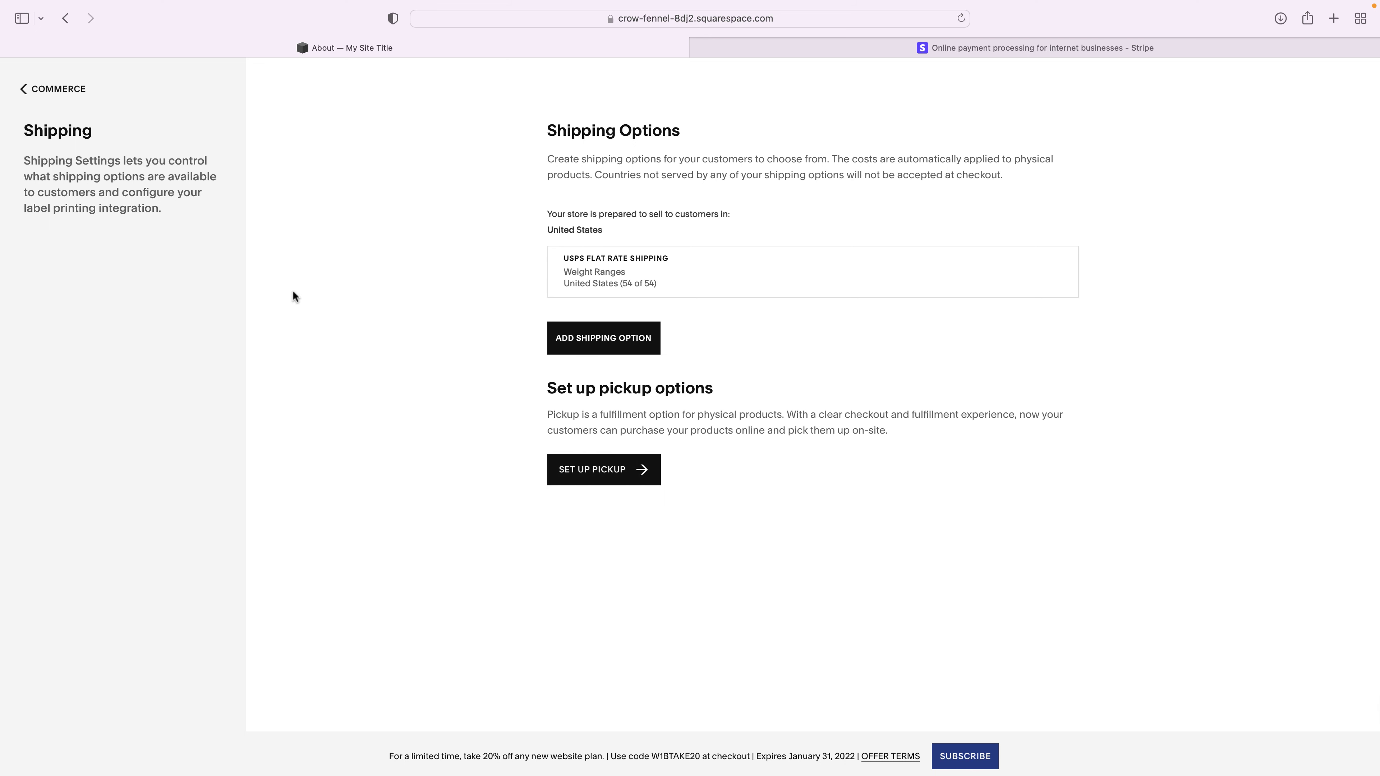
- Revisit Shipping and return to the Commerce overview, now showing setup at 40%
left_click(54, 90)
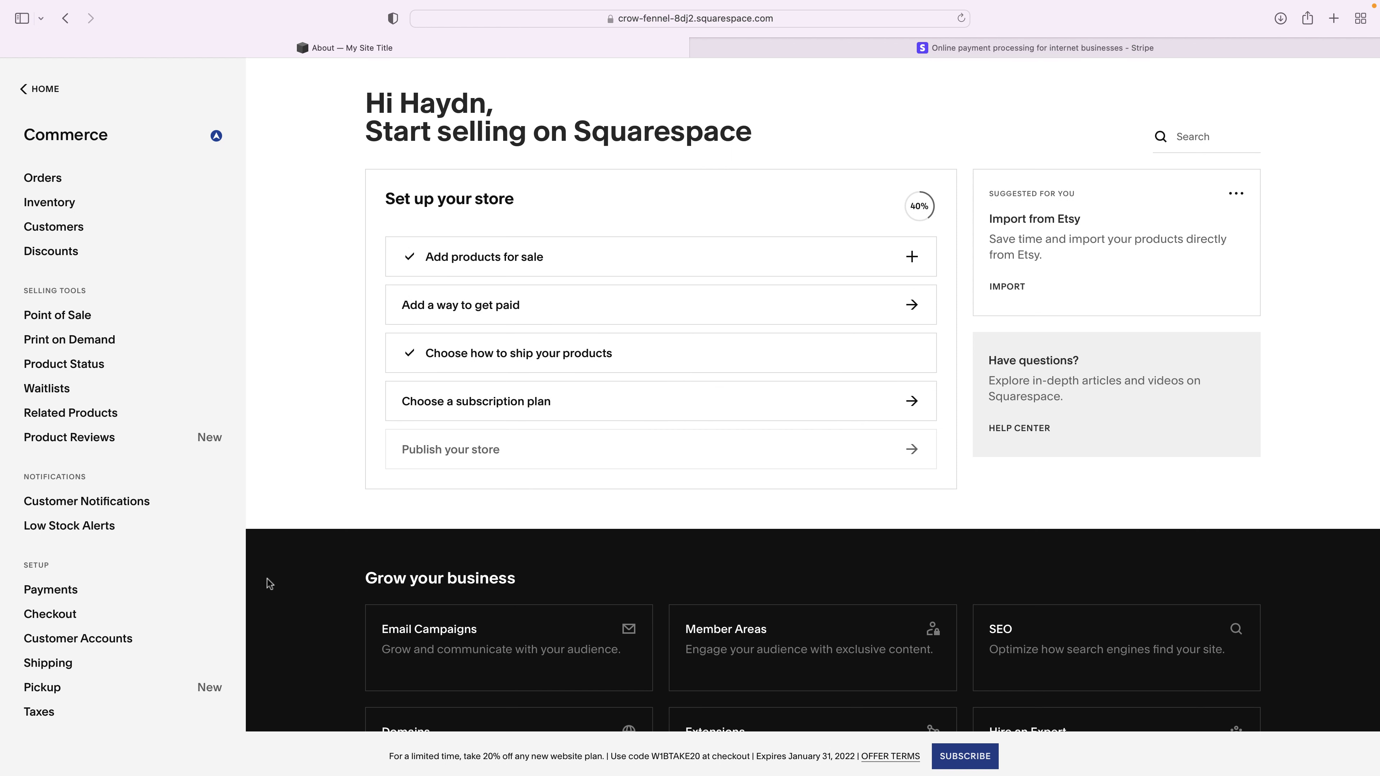
left_click(48, 663)
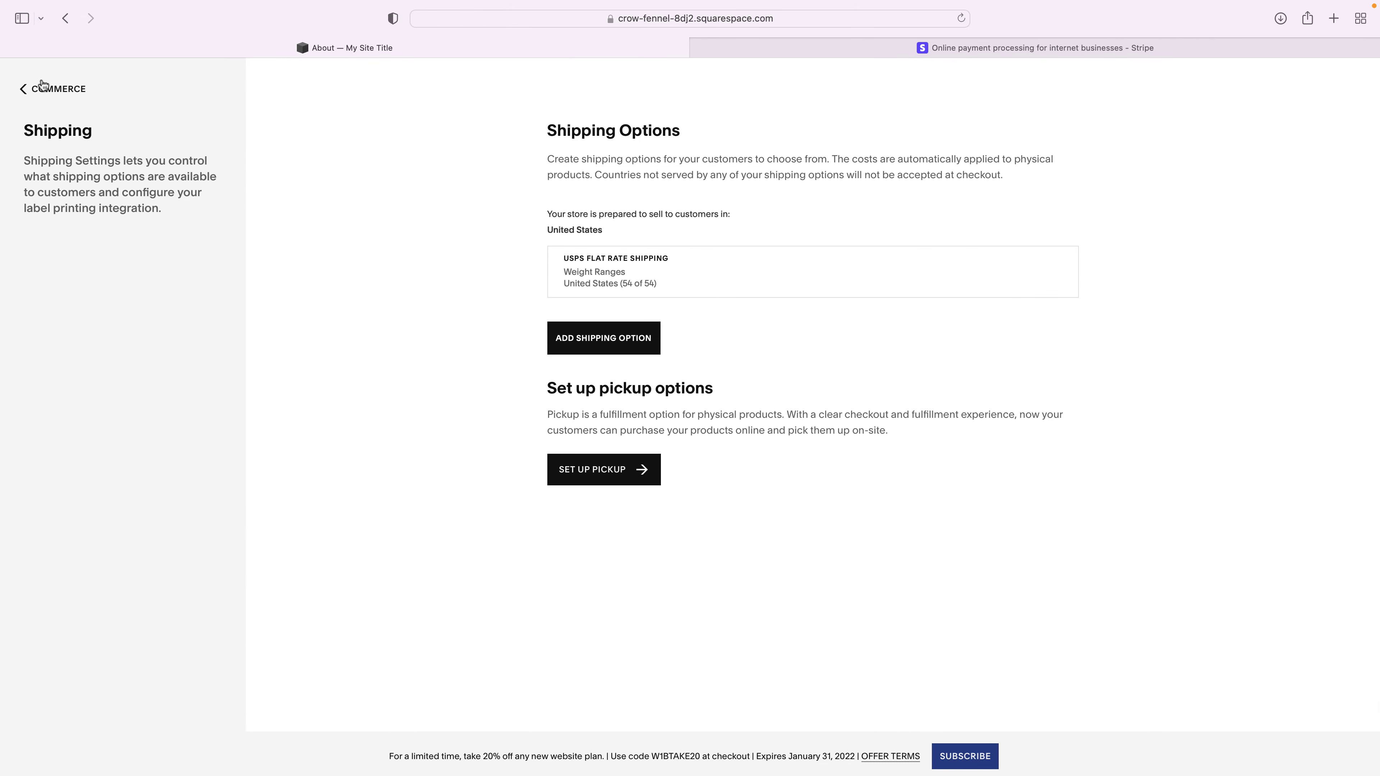
left_click(46, 90)
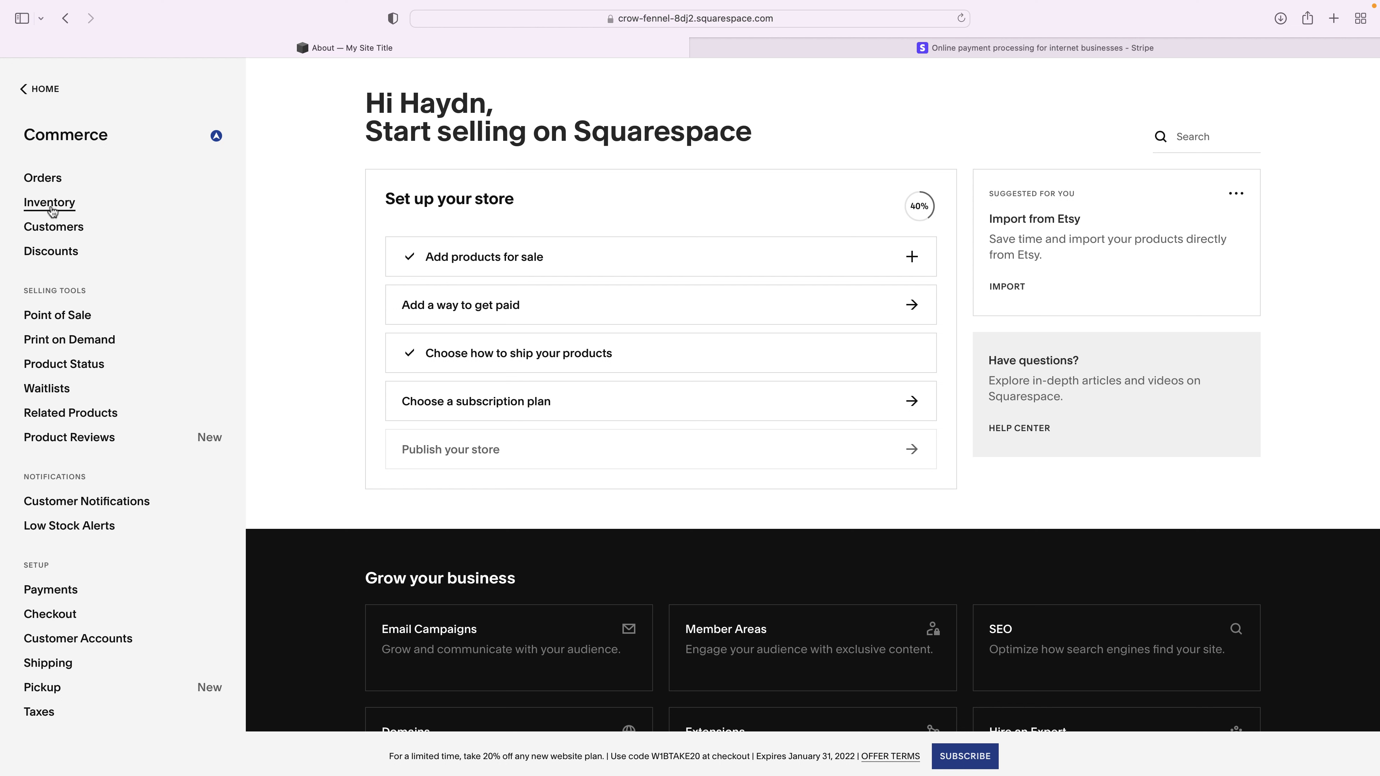
- Review the organic candle's orange, tropical and cabin variants at $19.00, then re-save the product
left_click(50, 207)
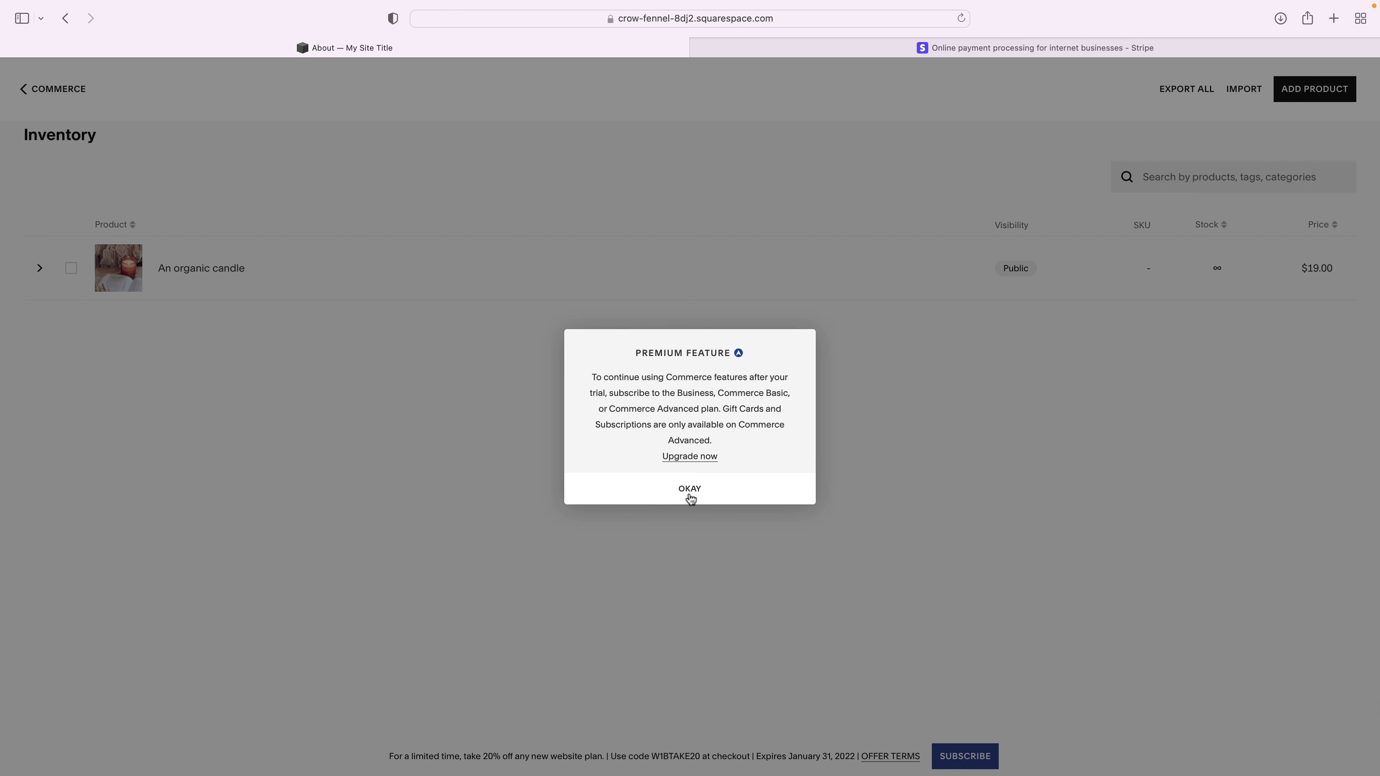
left_click(690, 489)
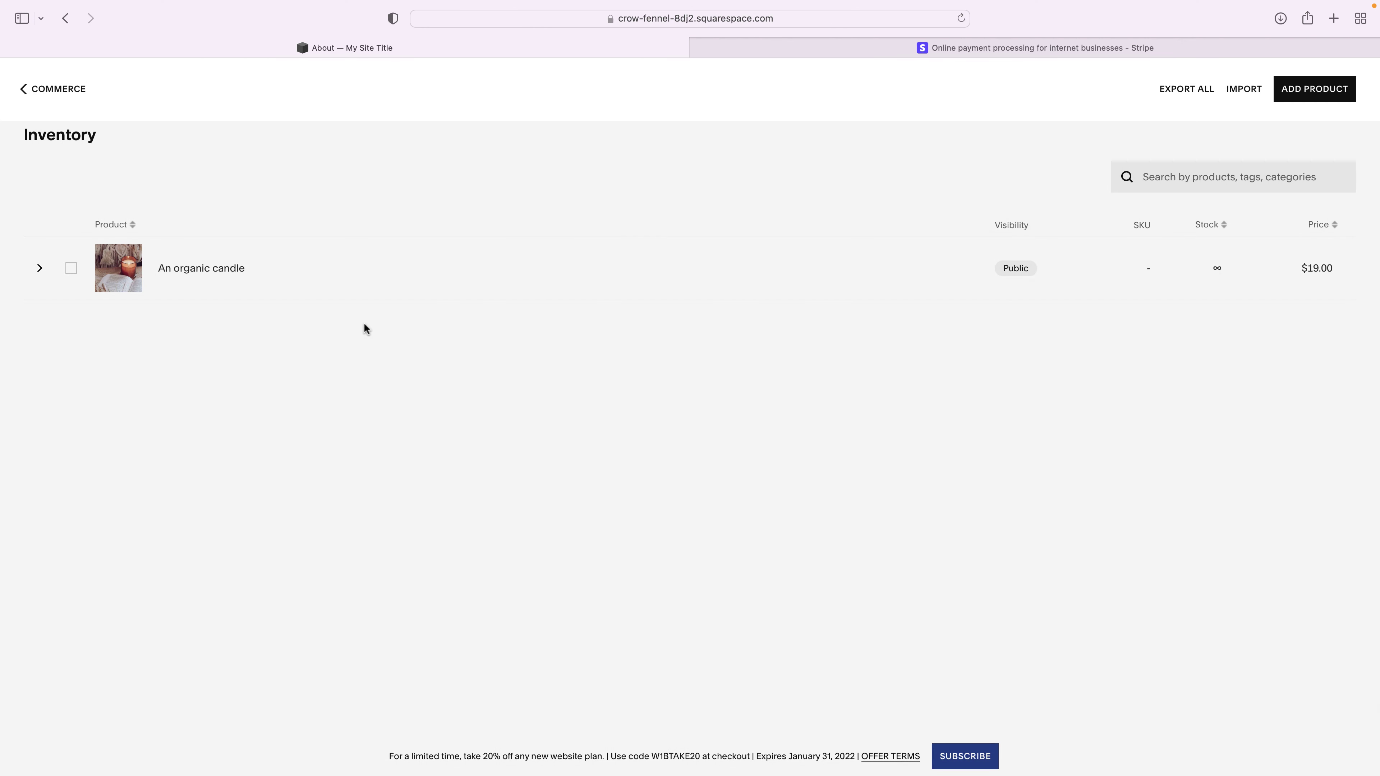
left_click(201, 271)
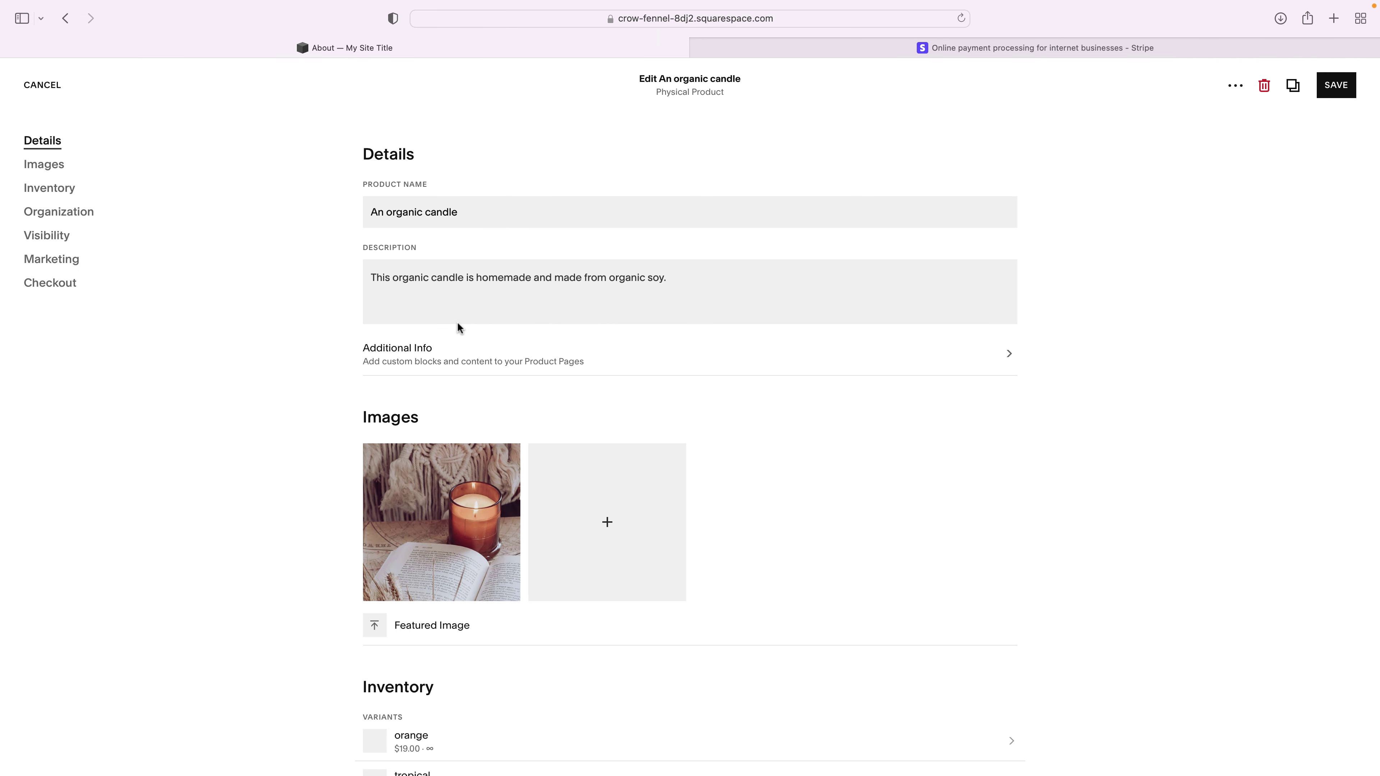
scroll(462, 364, "down", 5)
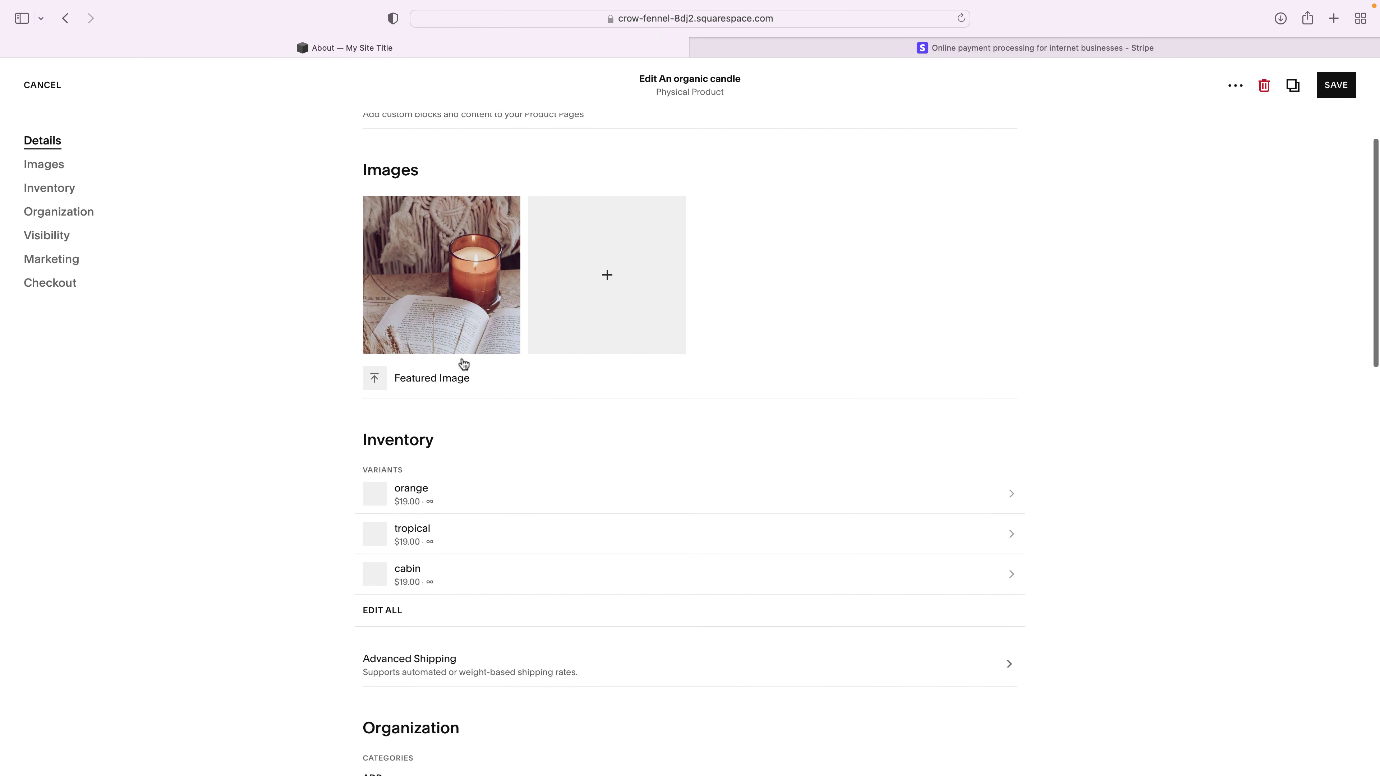
left_click(374, 612)
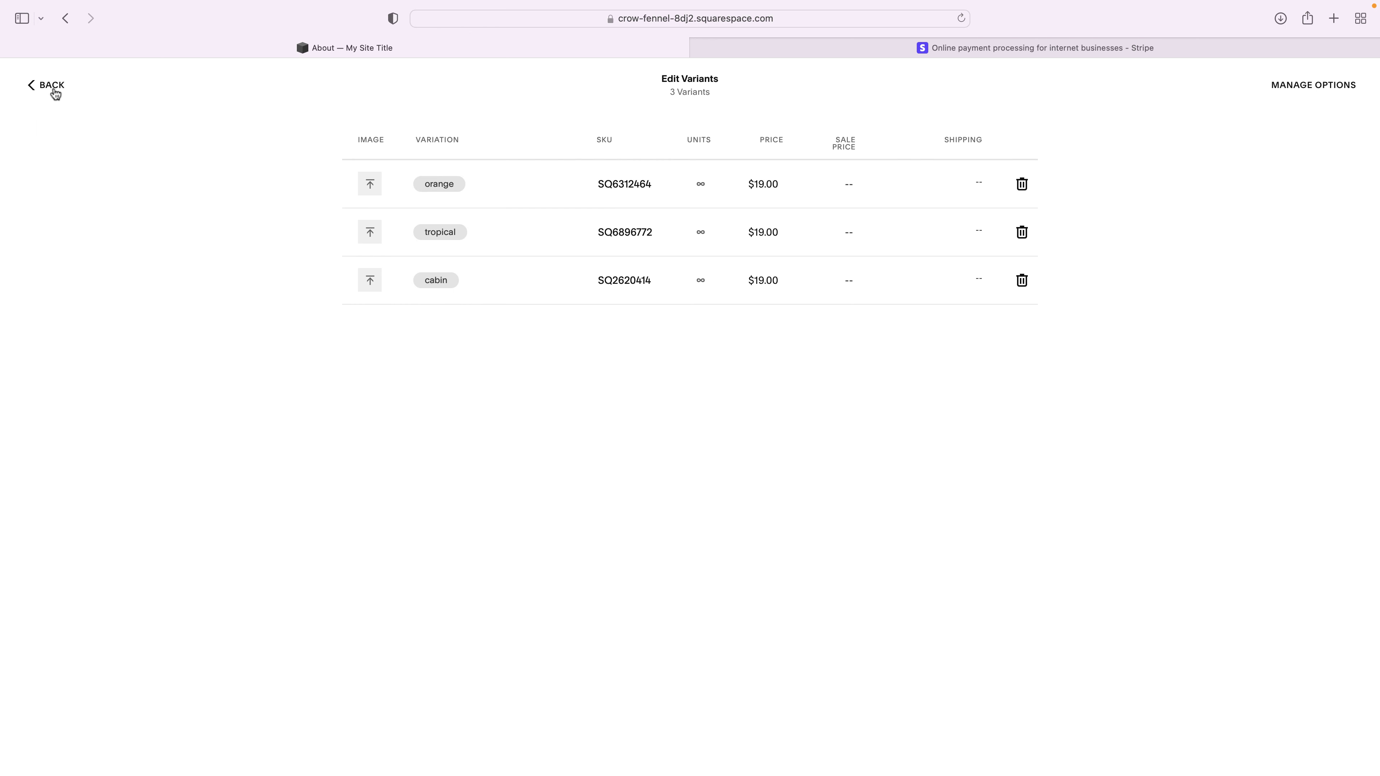
left_click(52, 87)
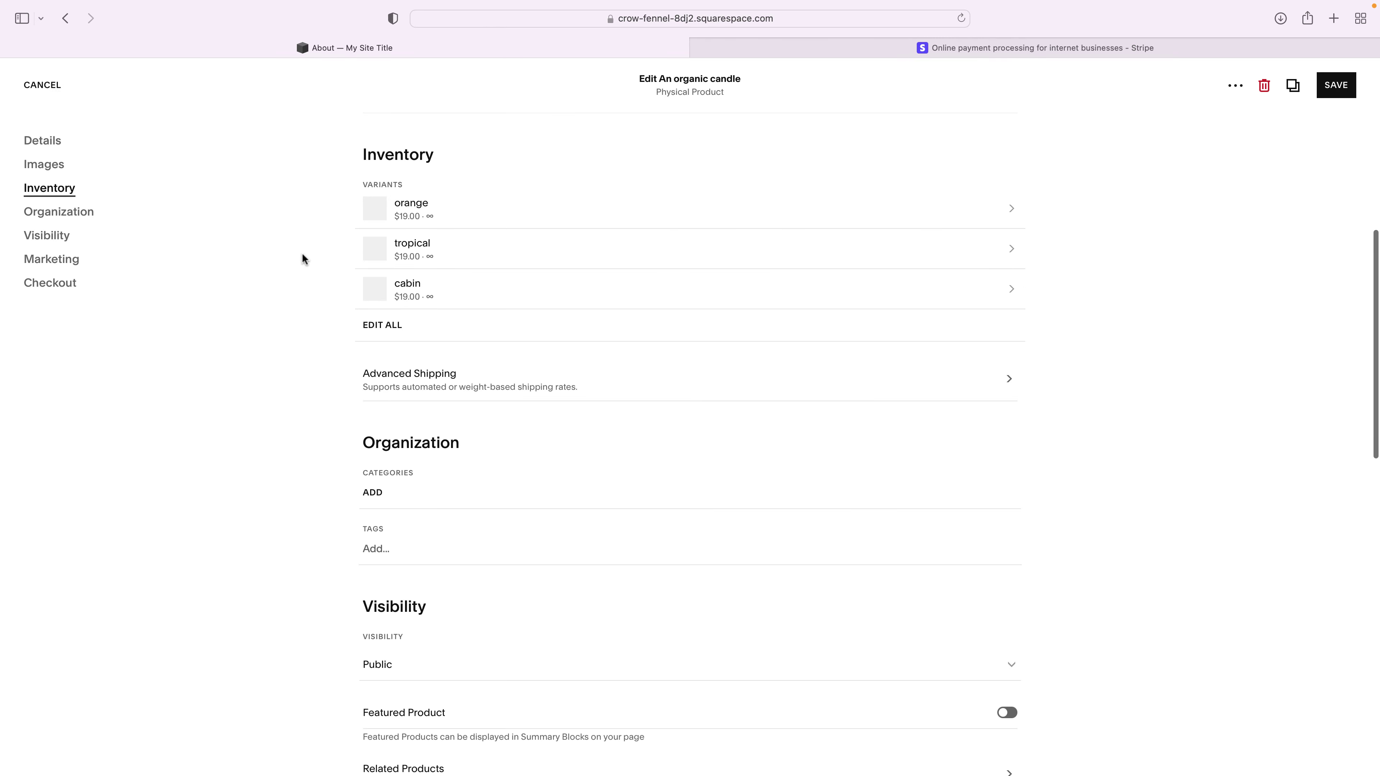
left_click(1321, 89)
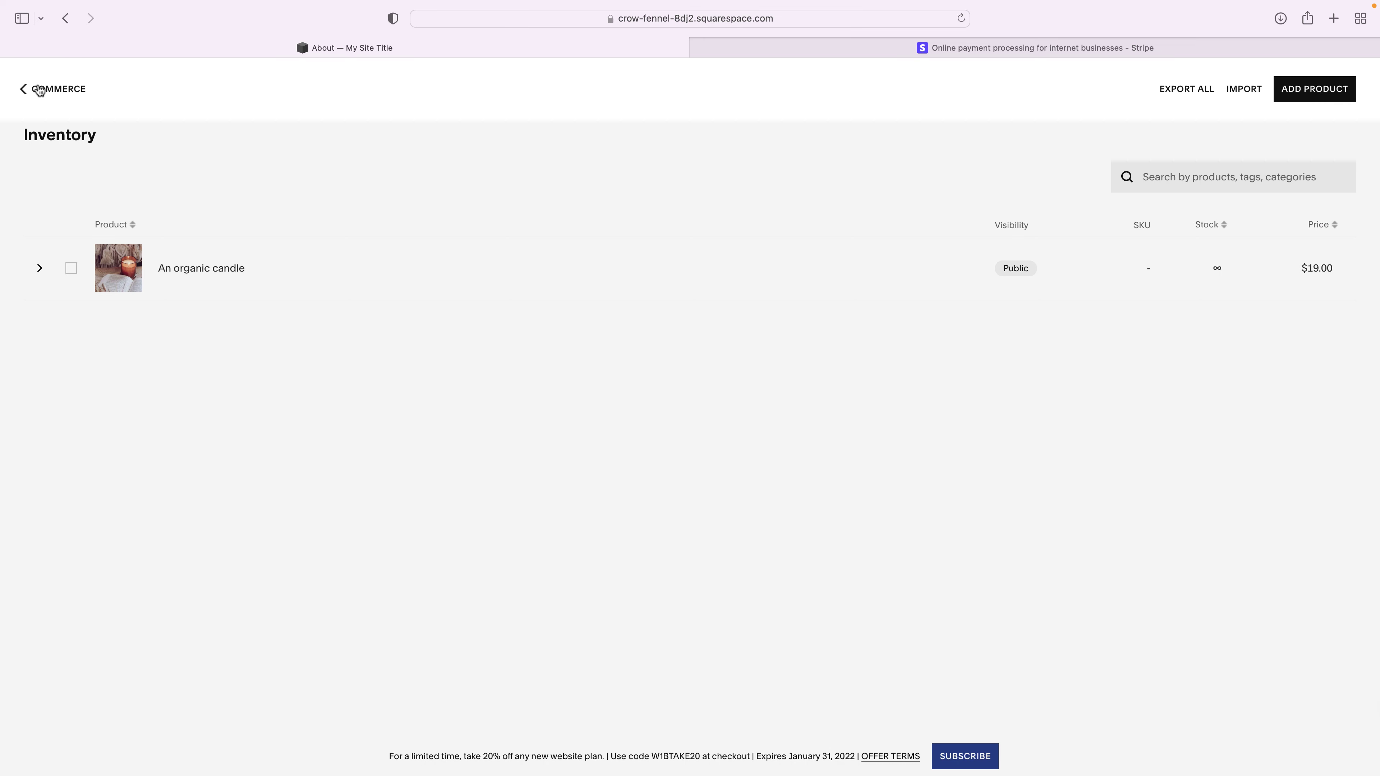
left_click(39, 91)
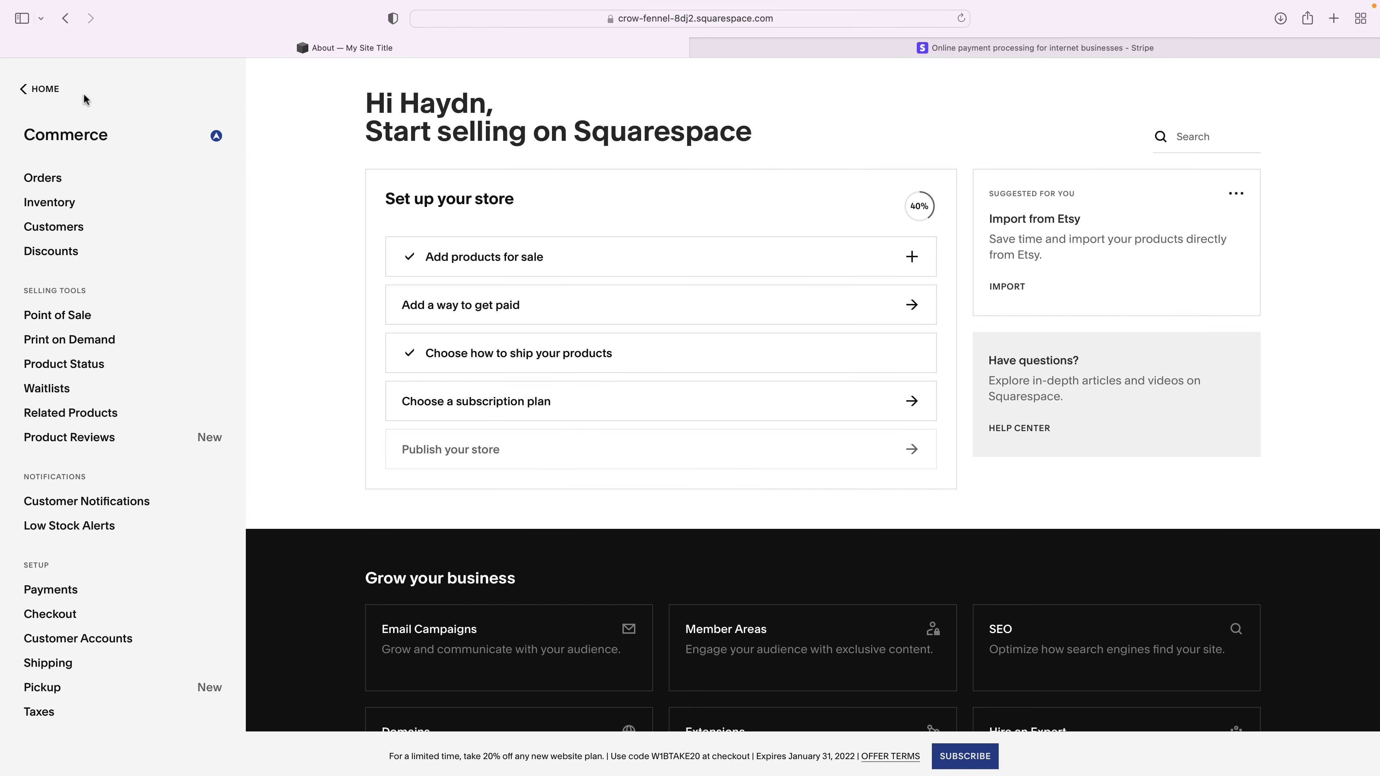
- Return to the main dashboard and copy the site's address
left_click(41, 90)
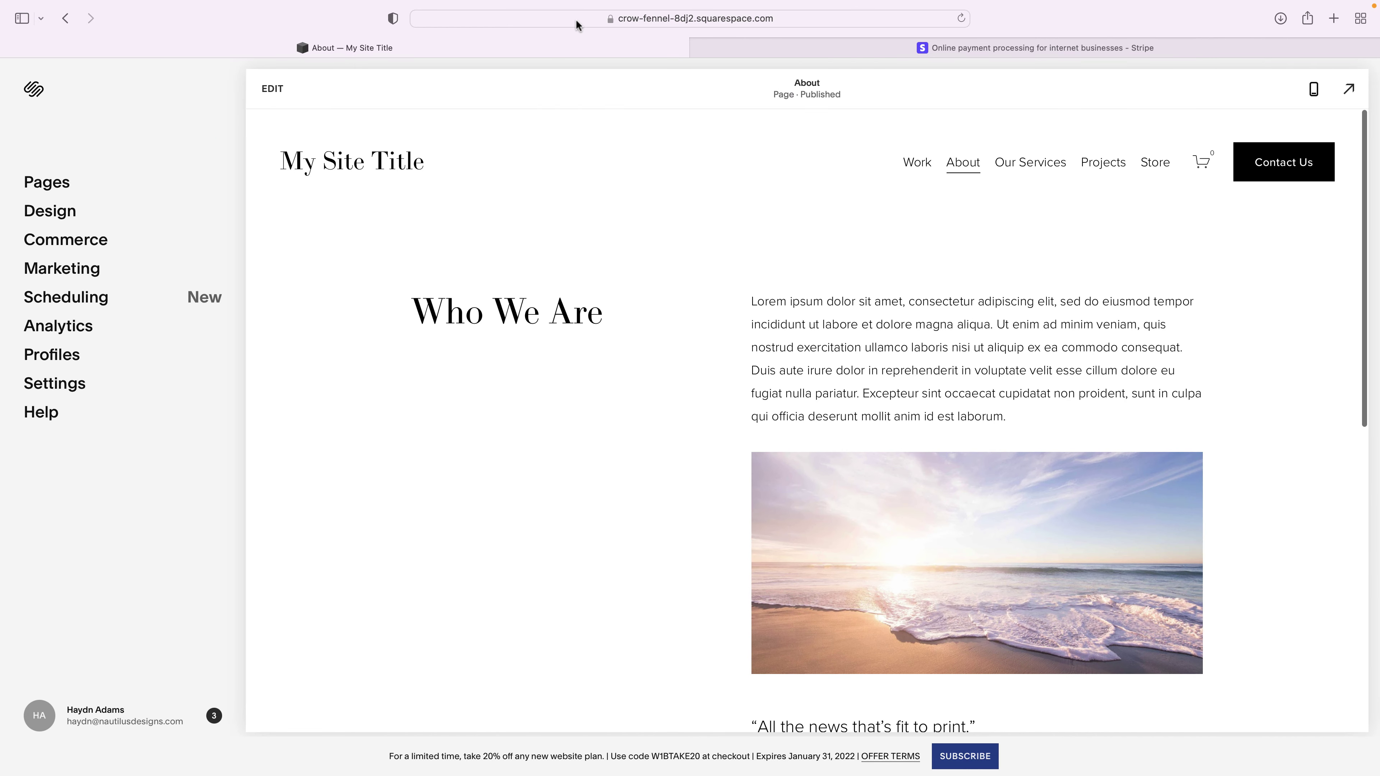
left_click(490, 21)
left_click(489, 22)
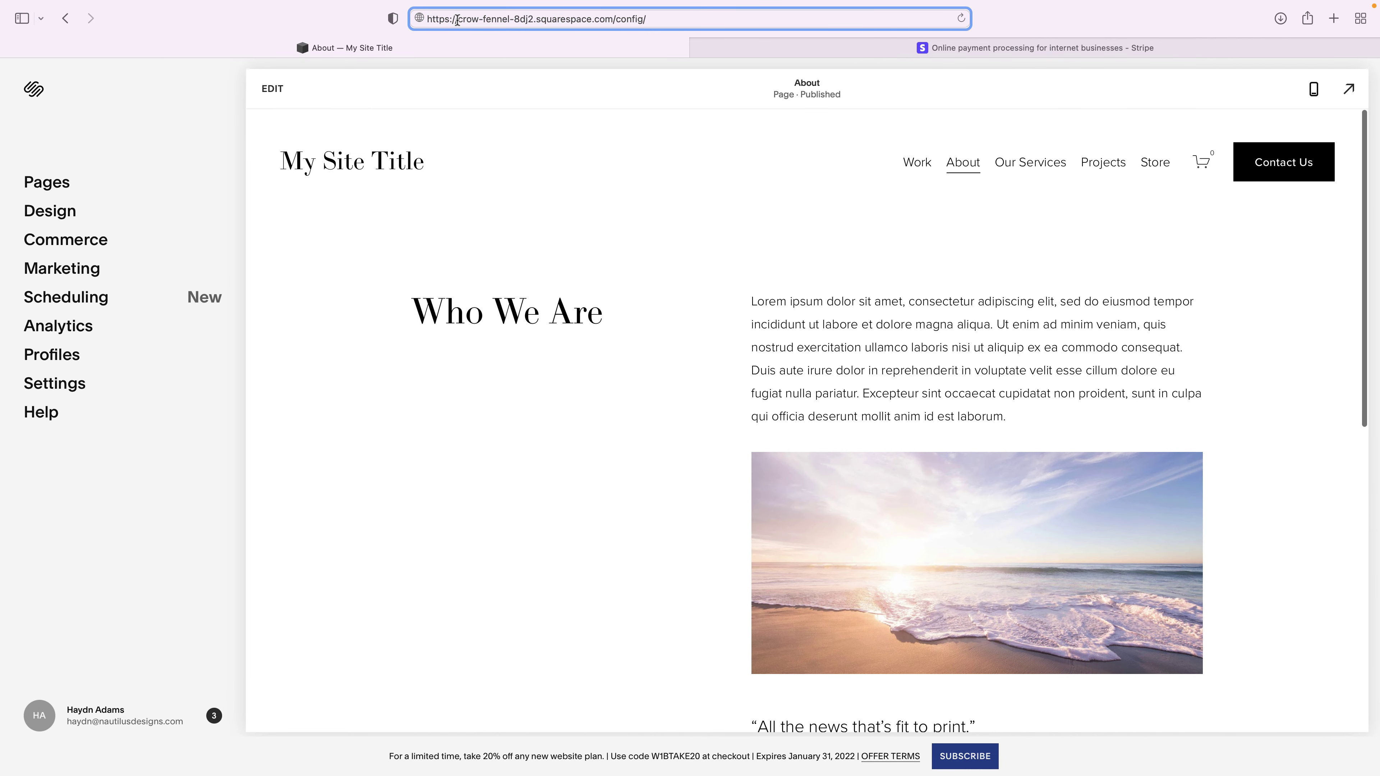
triple_click(487, 19)
key("super+c")
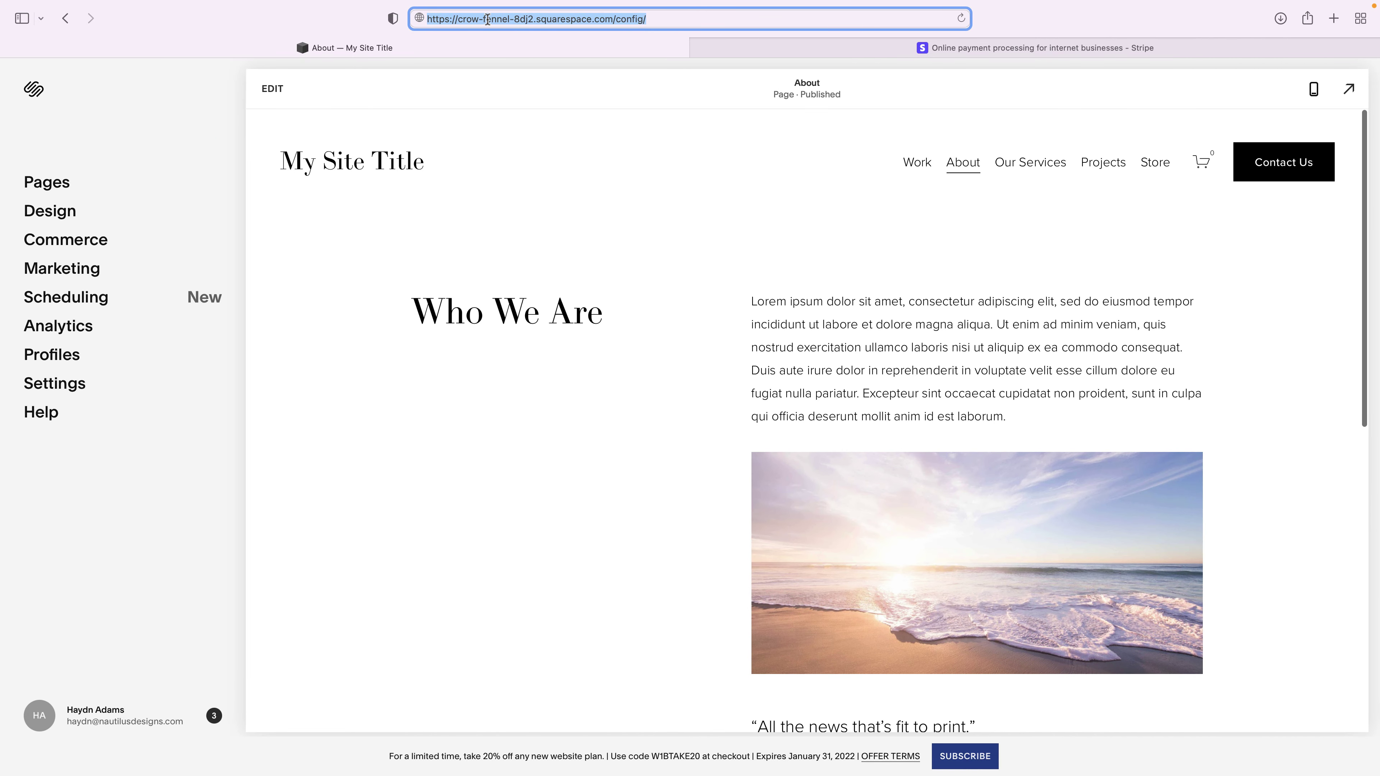
left_click(419, 83)
key("Escape")
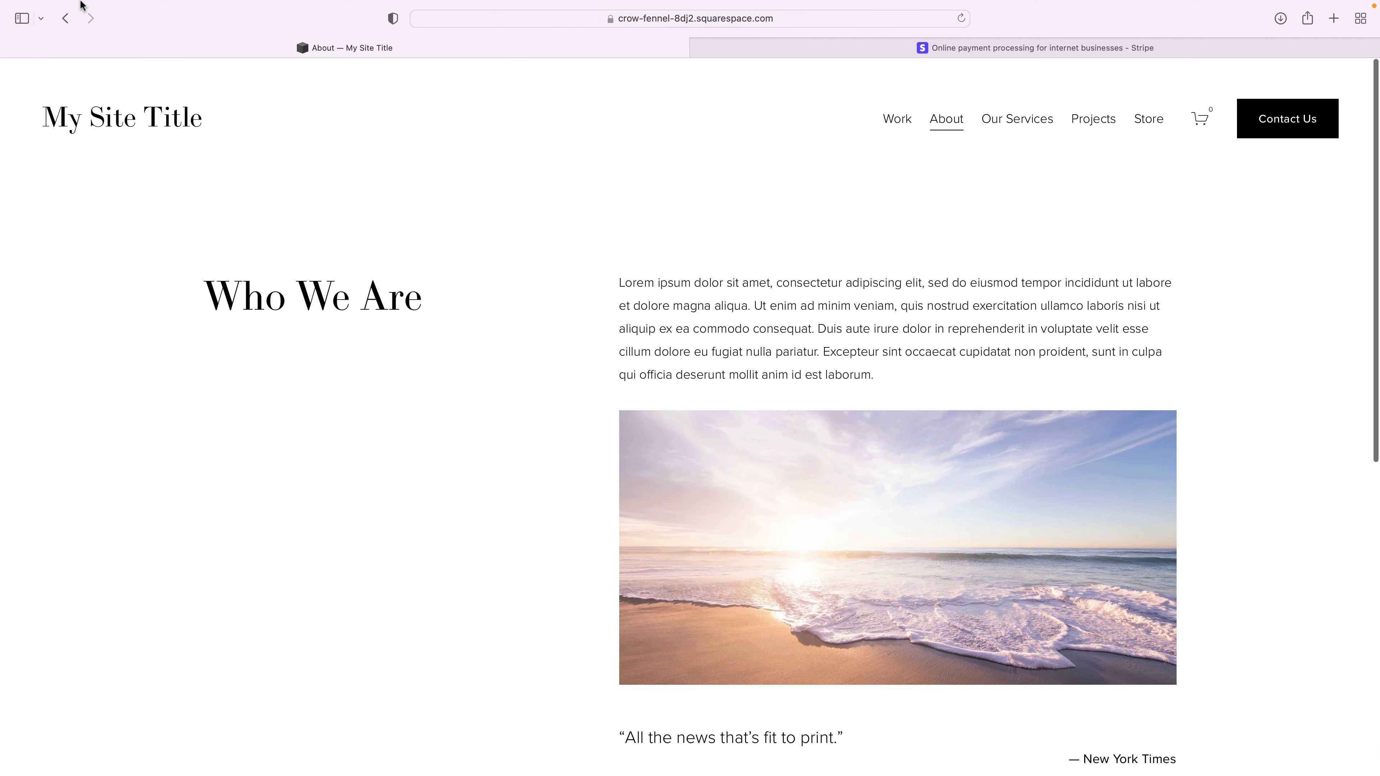
- Exit full-screen mode and open a new Chrome Incognito window
mouse_move(76, 4)
left_click(46, 38)
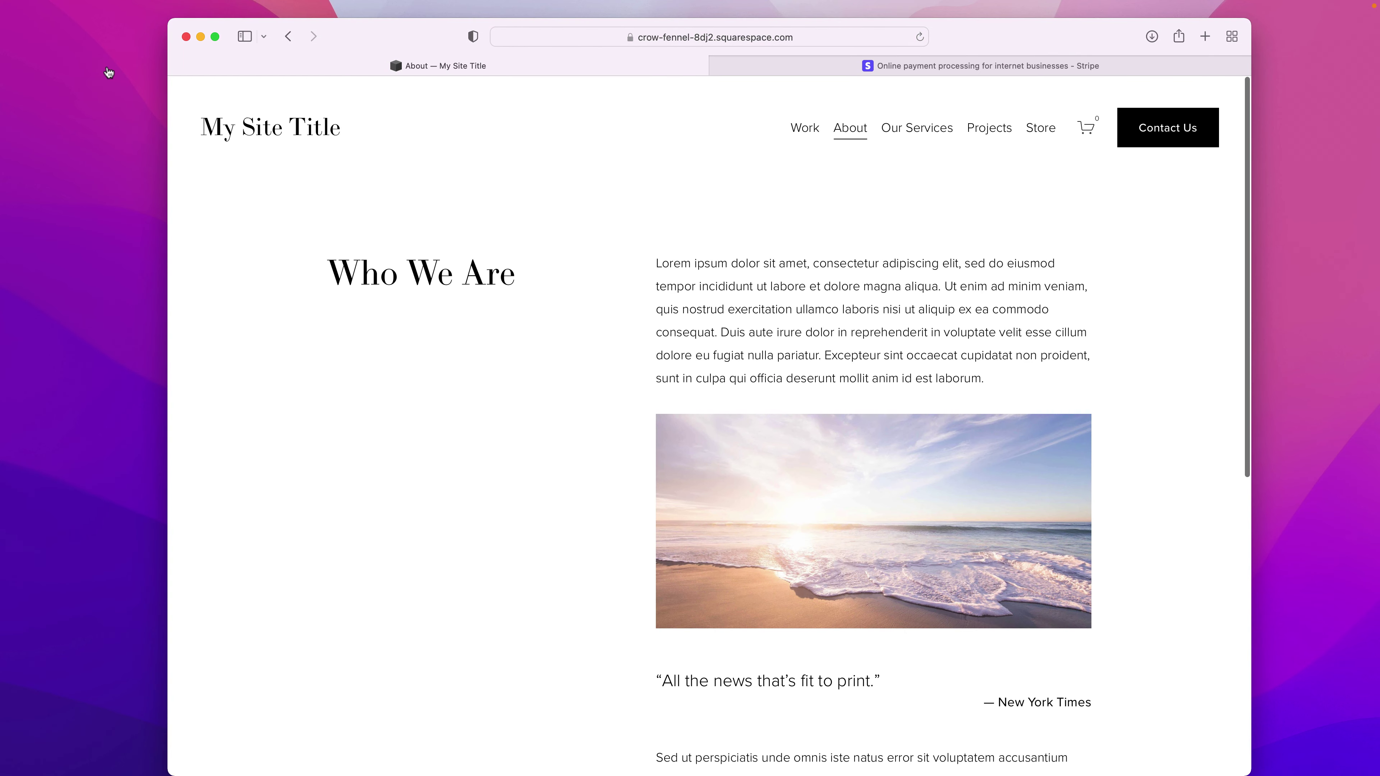
left_click(109, 72)
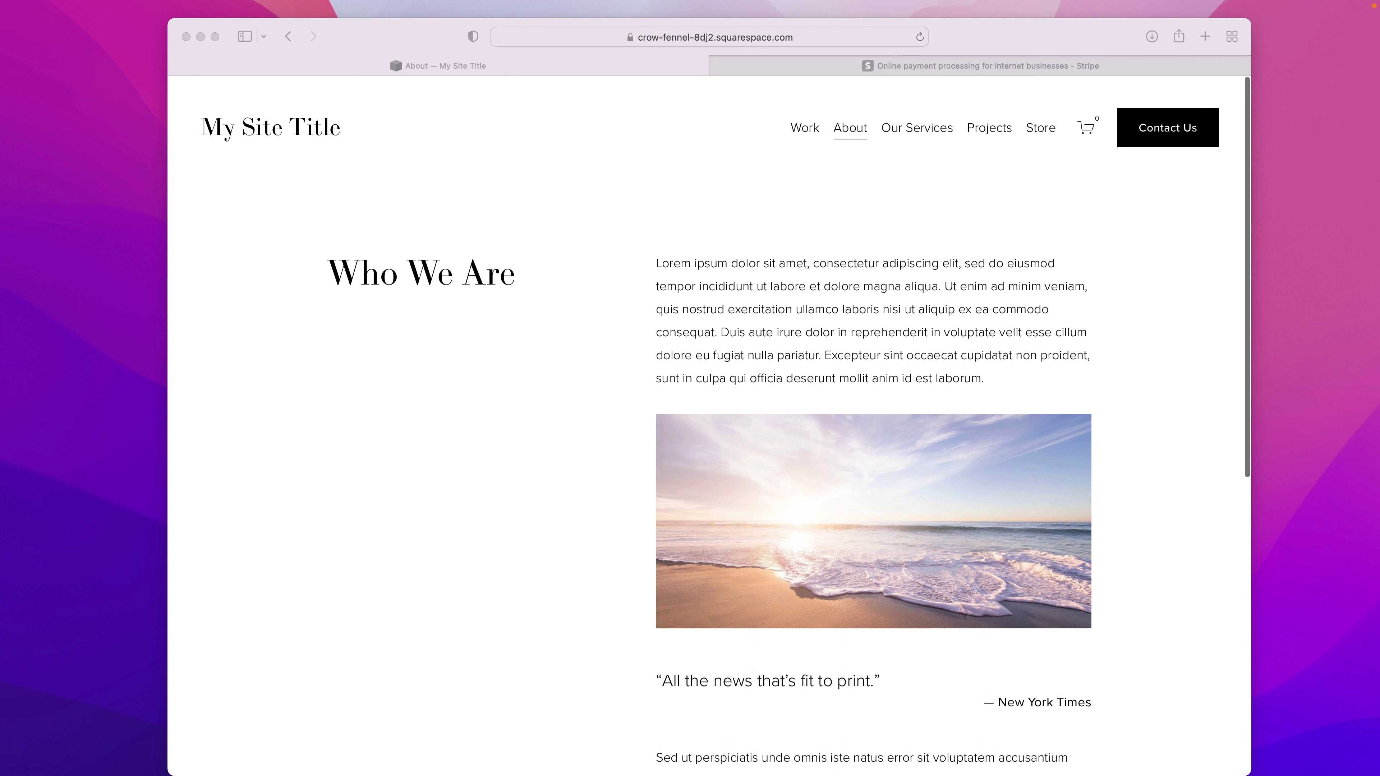
key("super+shift+n")
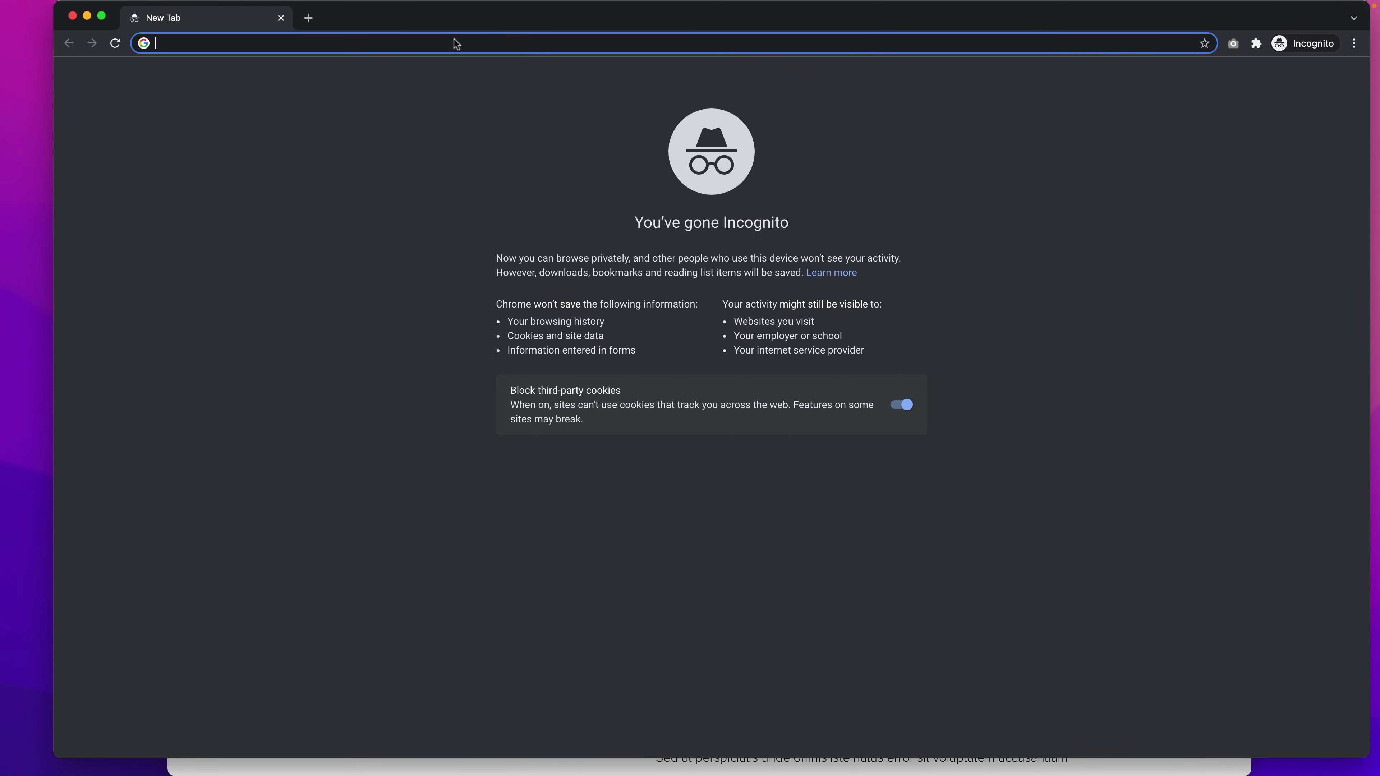
- Load the copied site address and open the organic candle from the Store page
key("super+v")
key("Return")
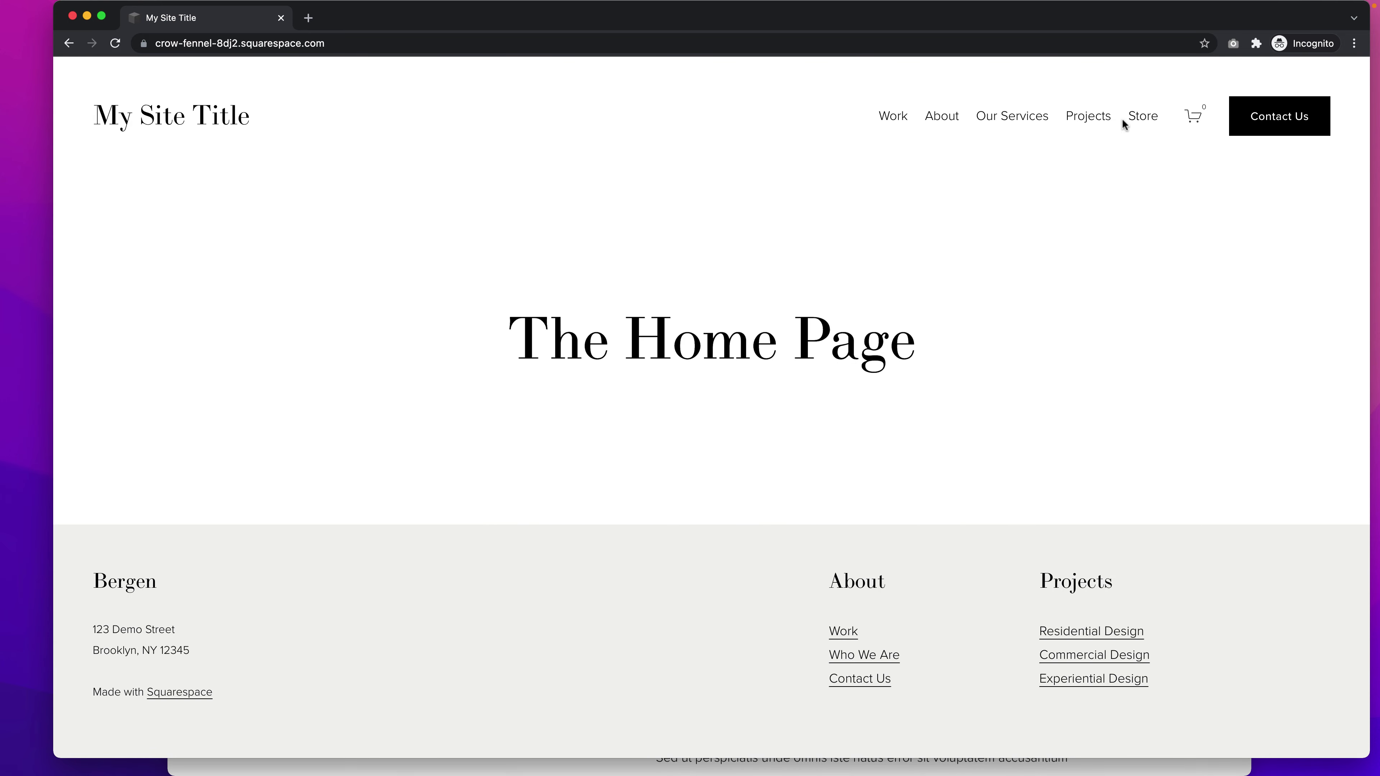
left_click(1139, 119)
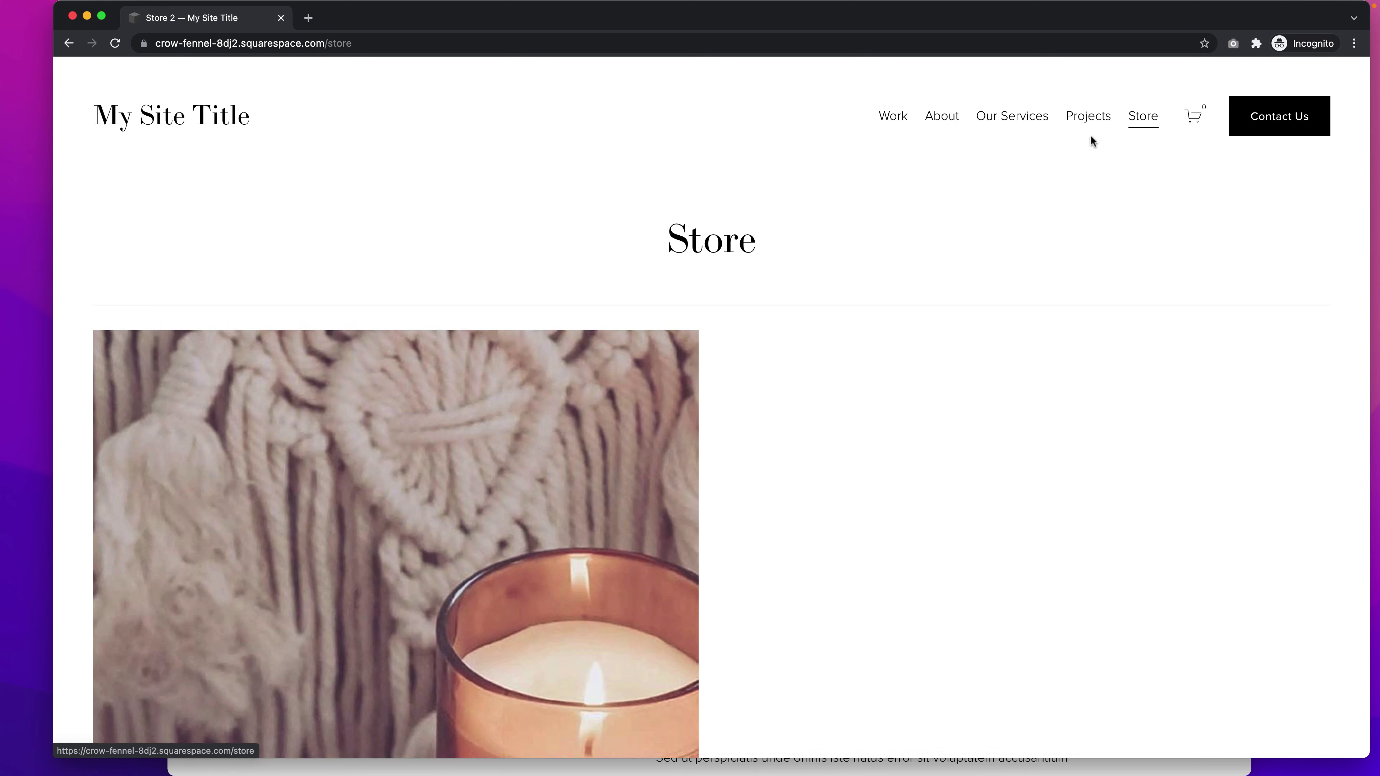
scroll(916, 245, "down", 4)
left_click(588, 304)
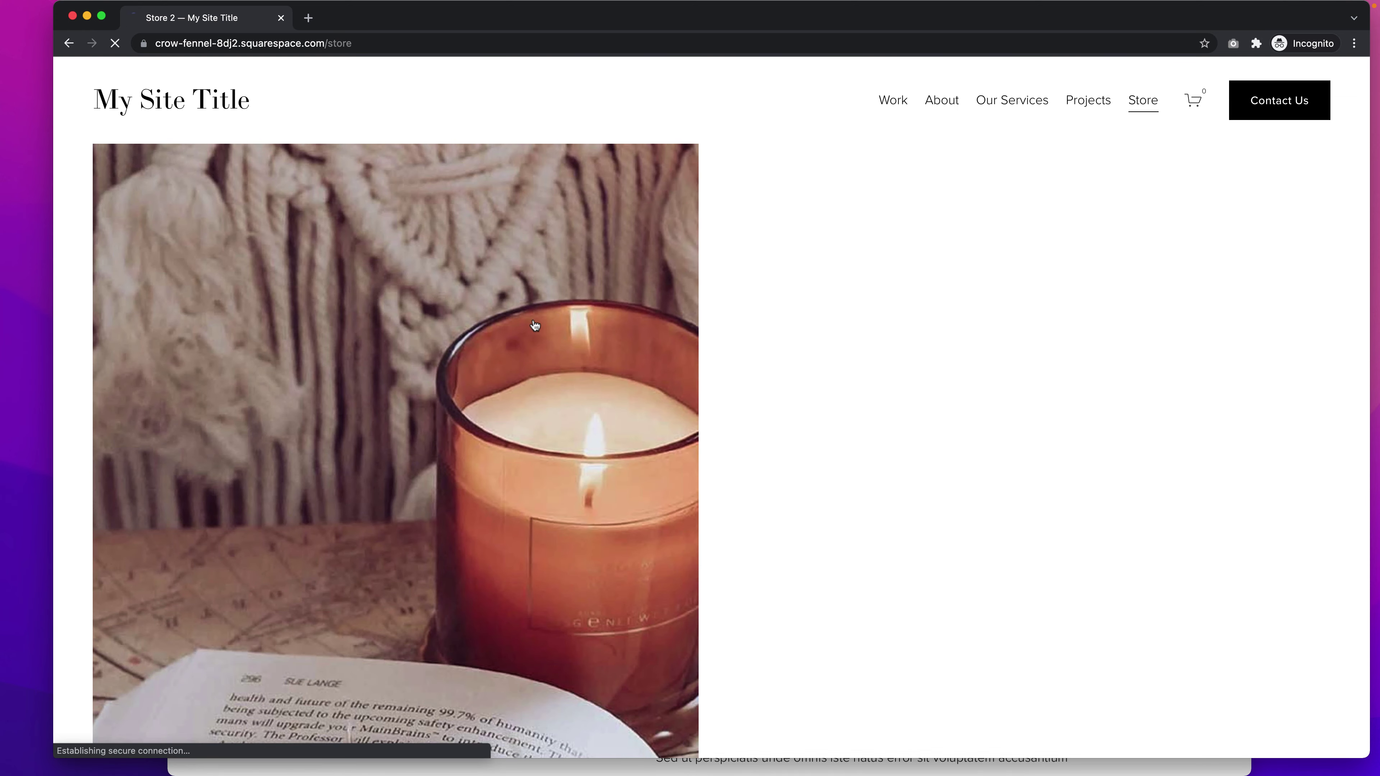
- Add two tropical-scent candles to the cart, correcting the cart quantity from 4 to 2
scroll(806, 374, "down", 3)
left_click(823, 361)
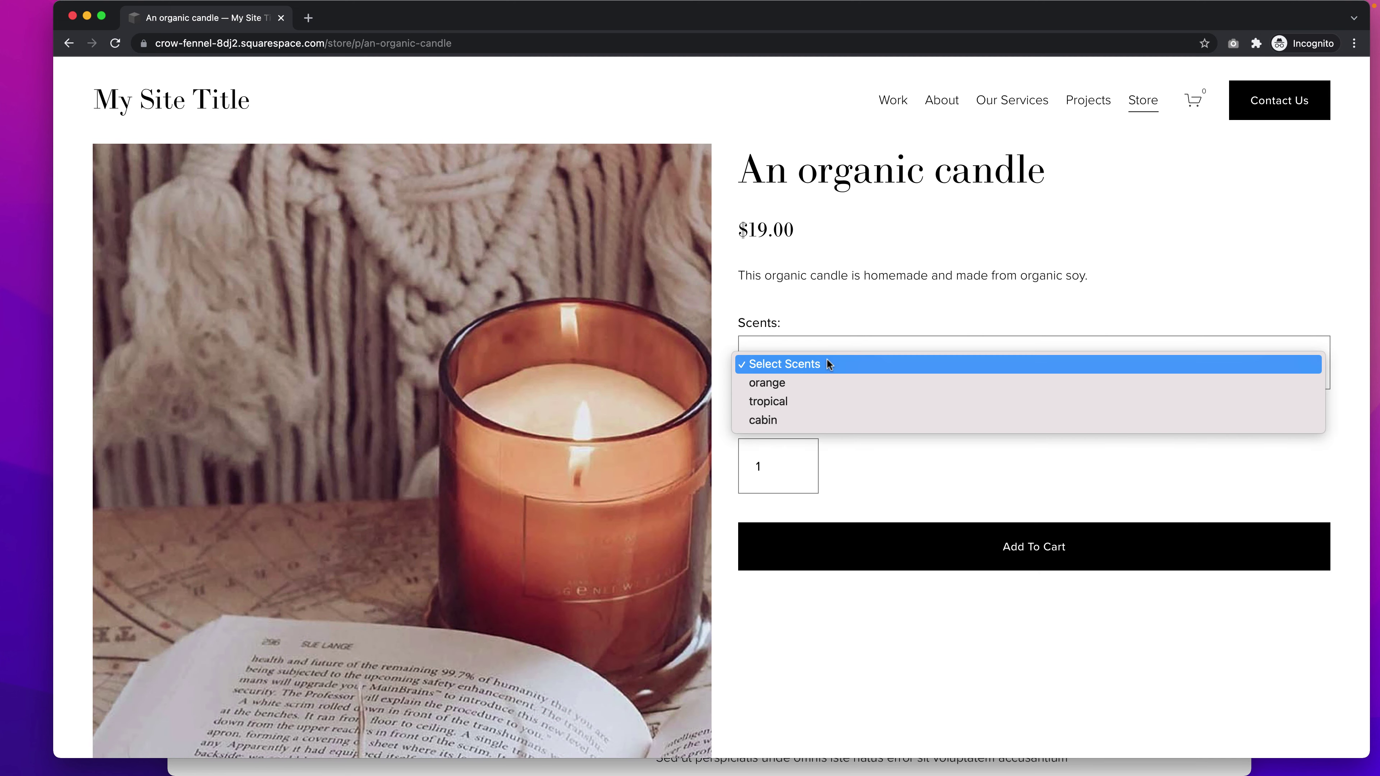
left_click(813, 413)
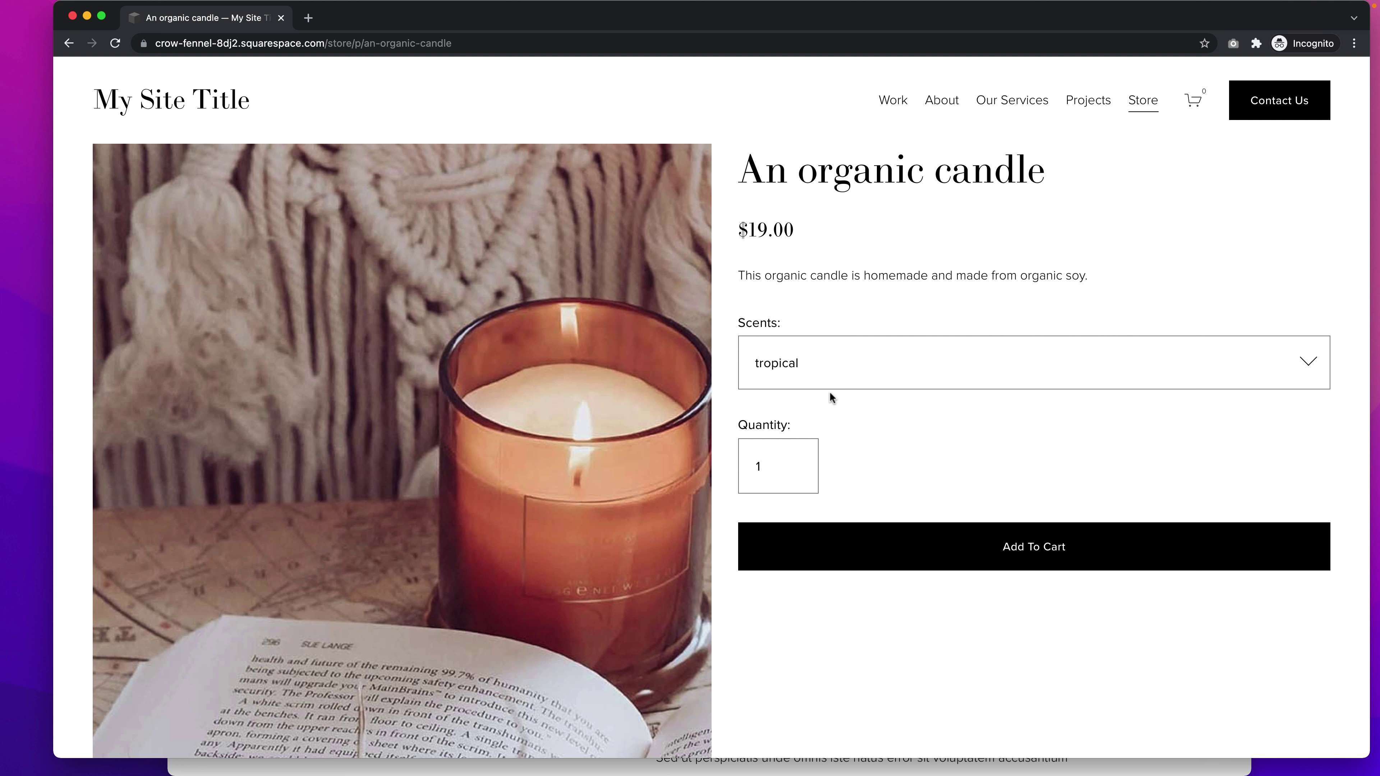
mouse_move(792, 464)
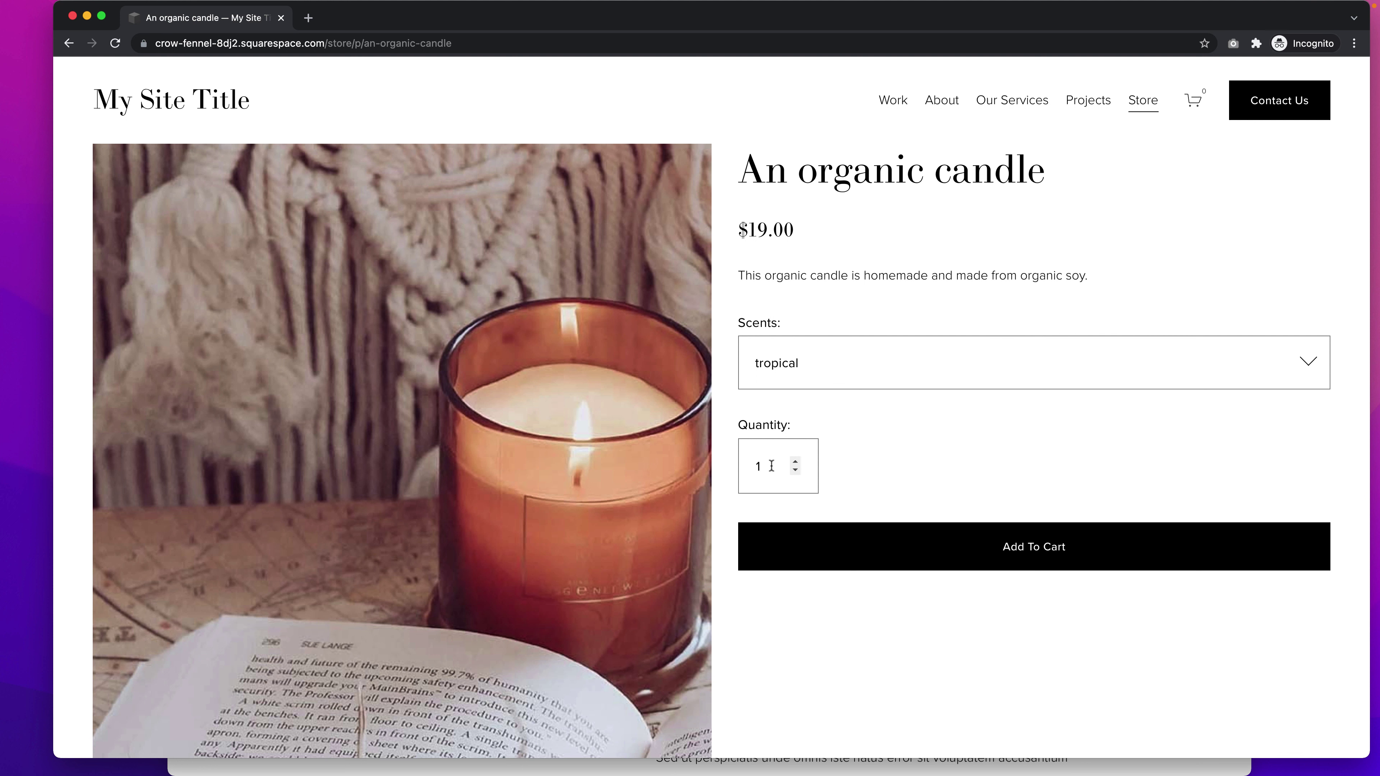
left_click(794, 463)
left_click(1018, 555)
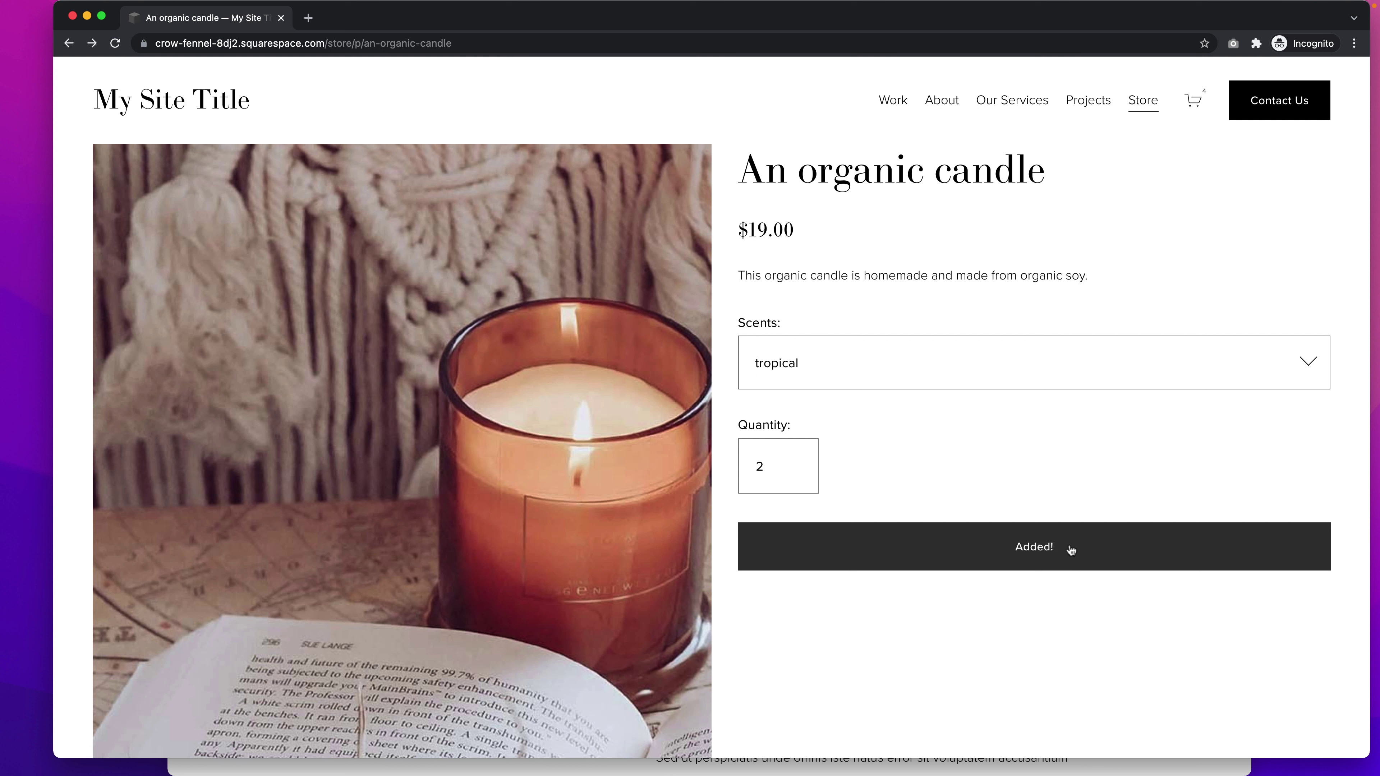
left_click(1192, 102)
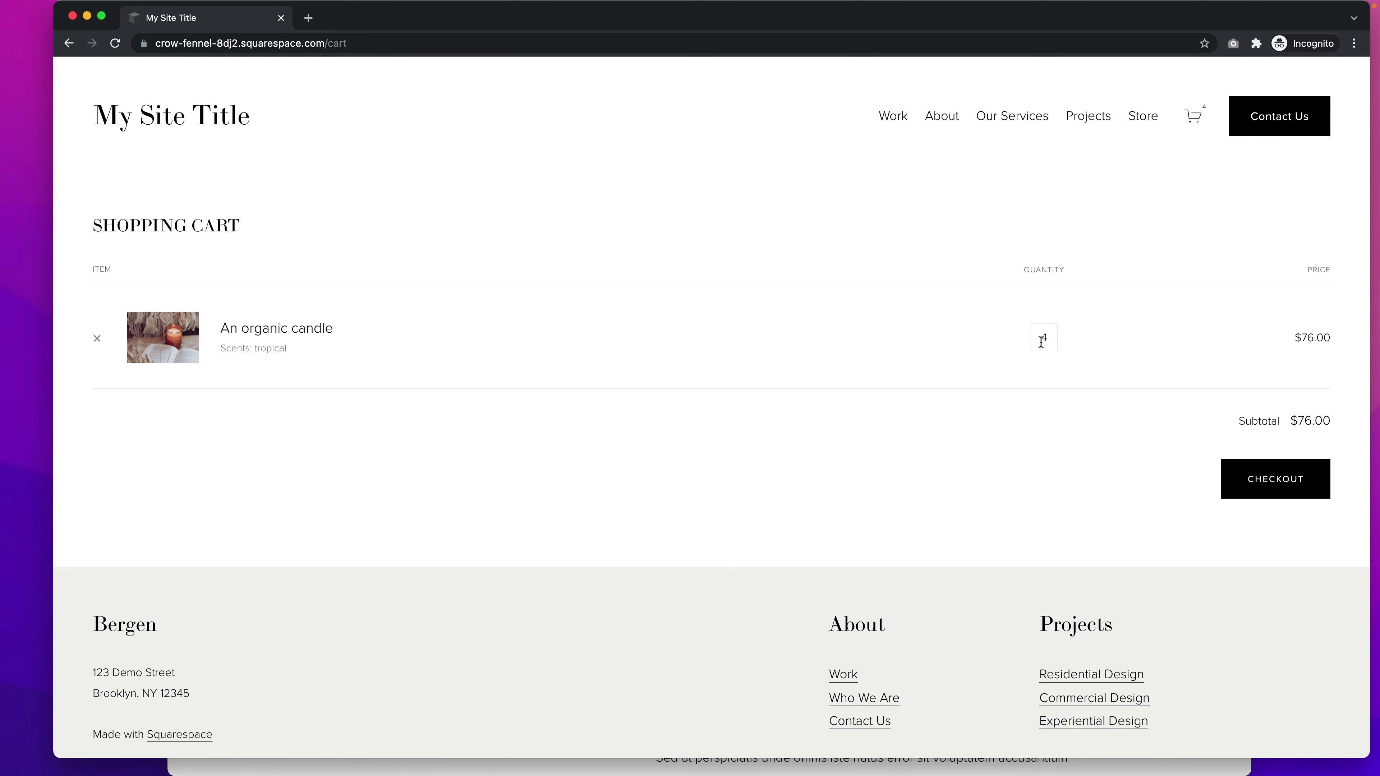
double_click(1044, 339)
left_click(1056, 439)
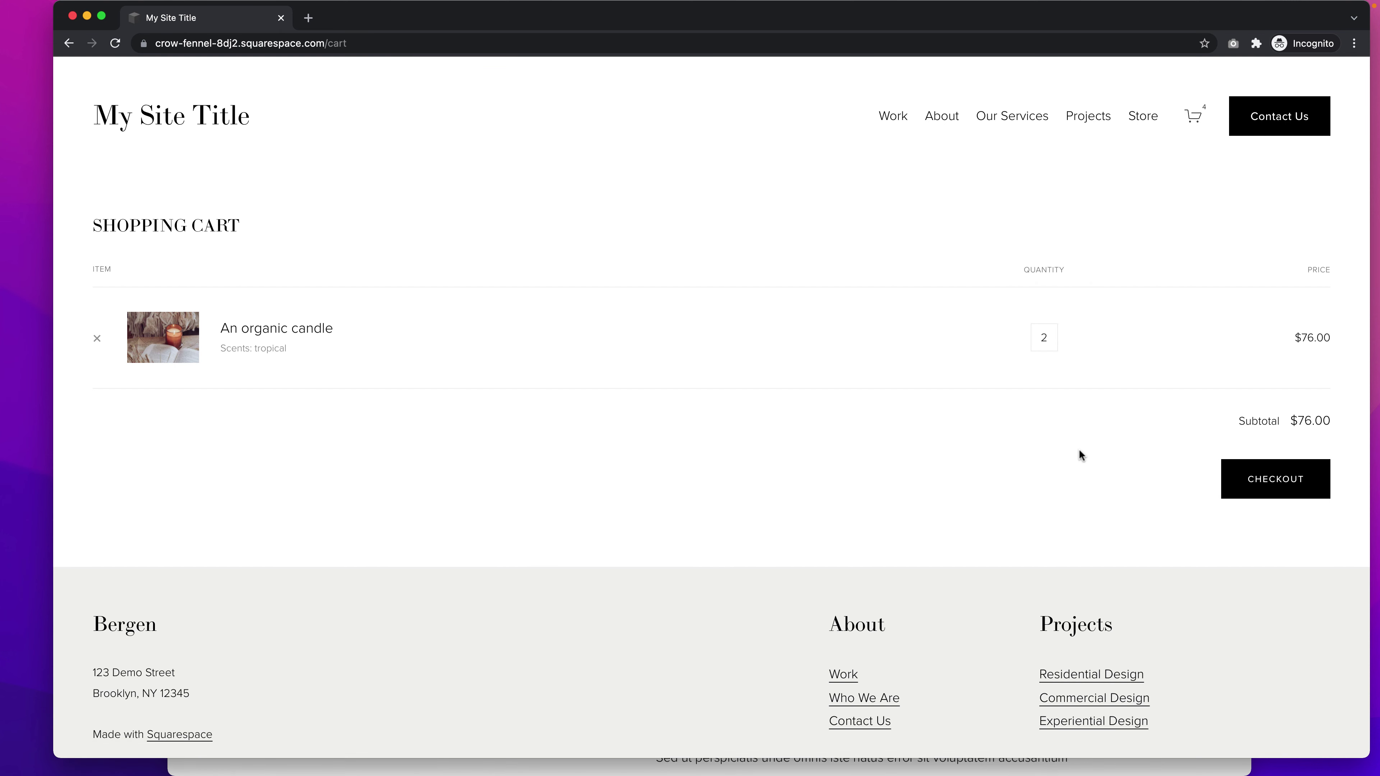
- Start checkout and enter the test customer's email address
left_click(1266, 485)
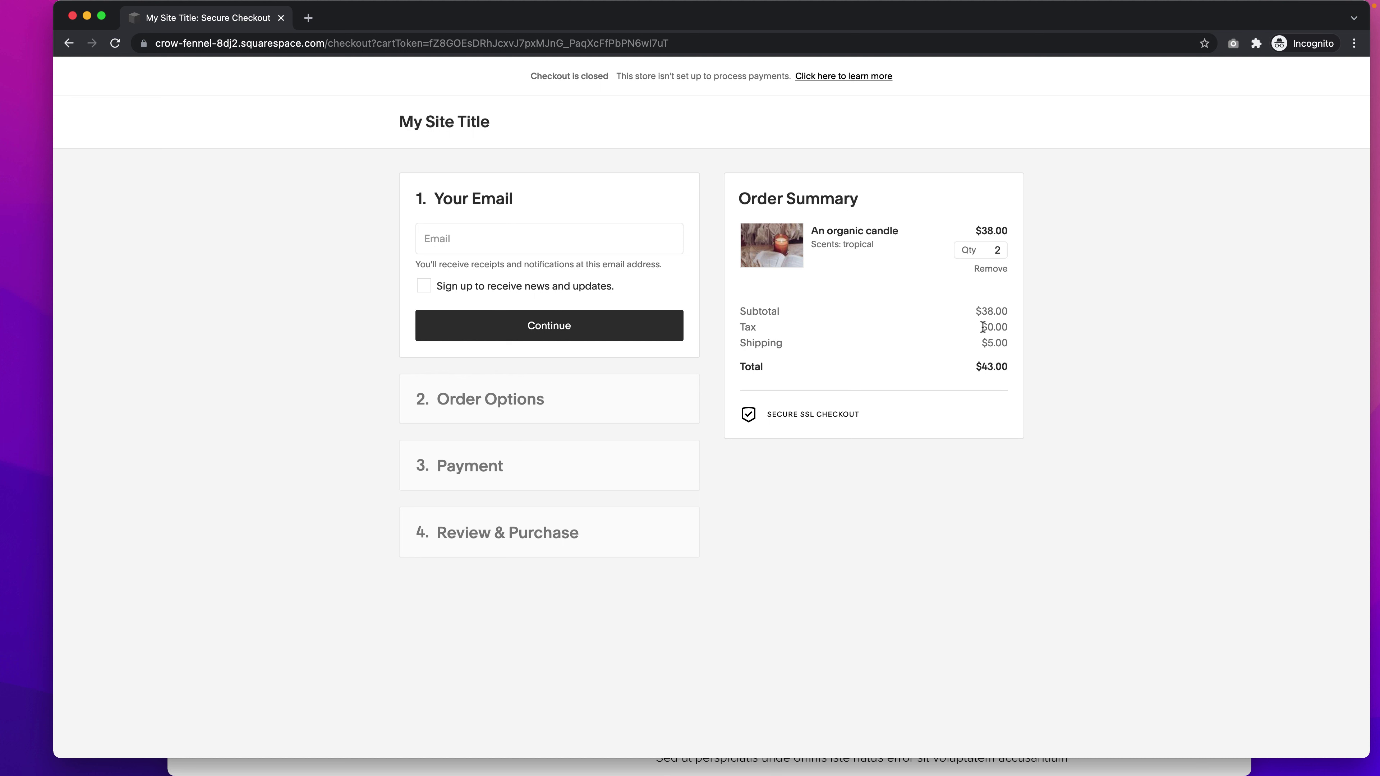
left_click_drag(984, 327, 1007, 327)
left_click(741, 328)
left_click(451, 243)
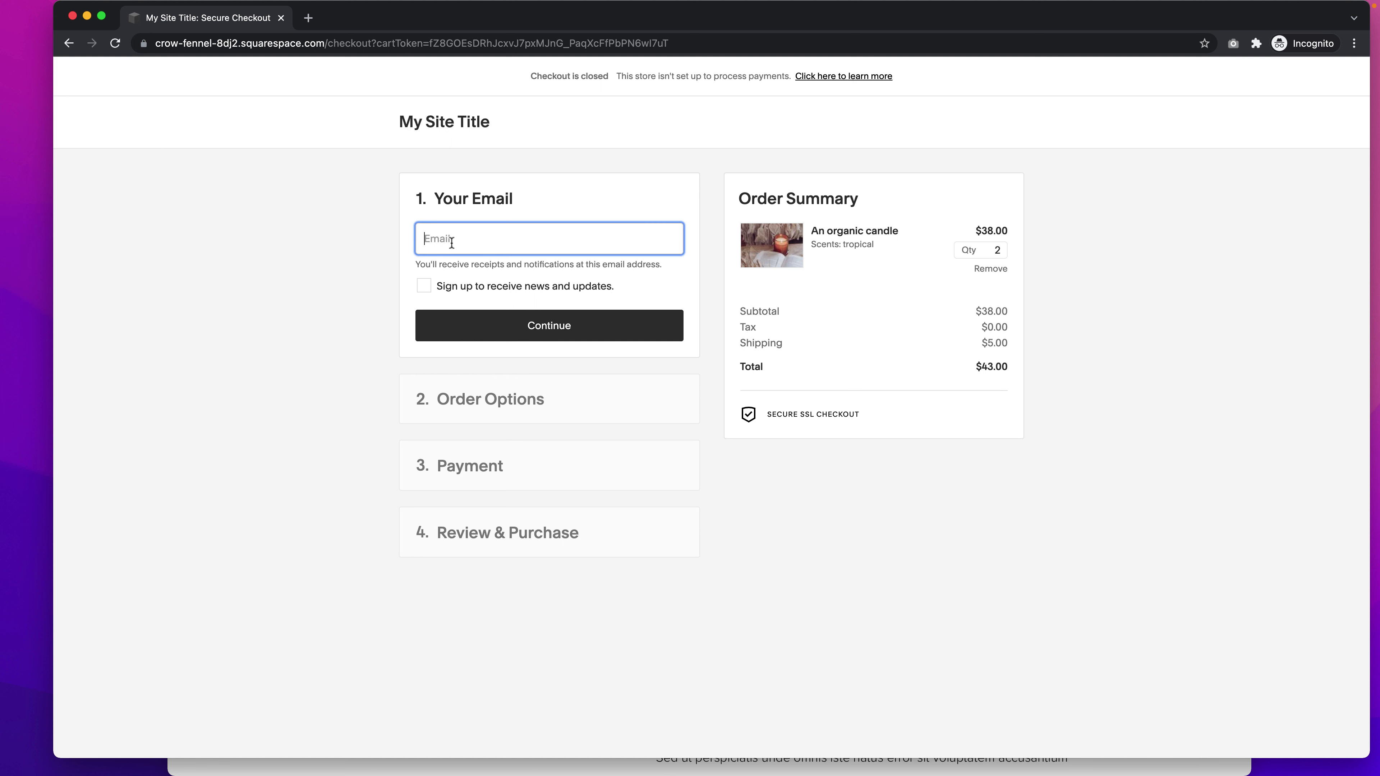
key("super+a")
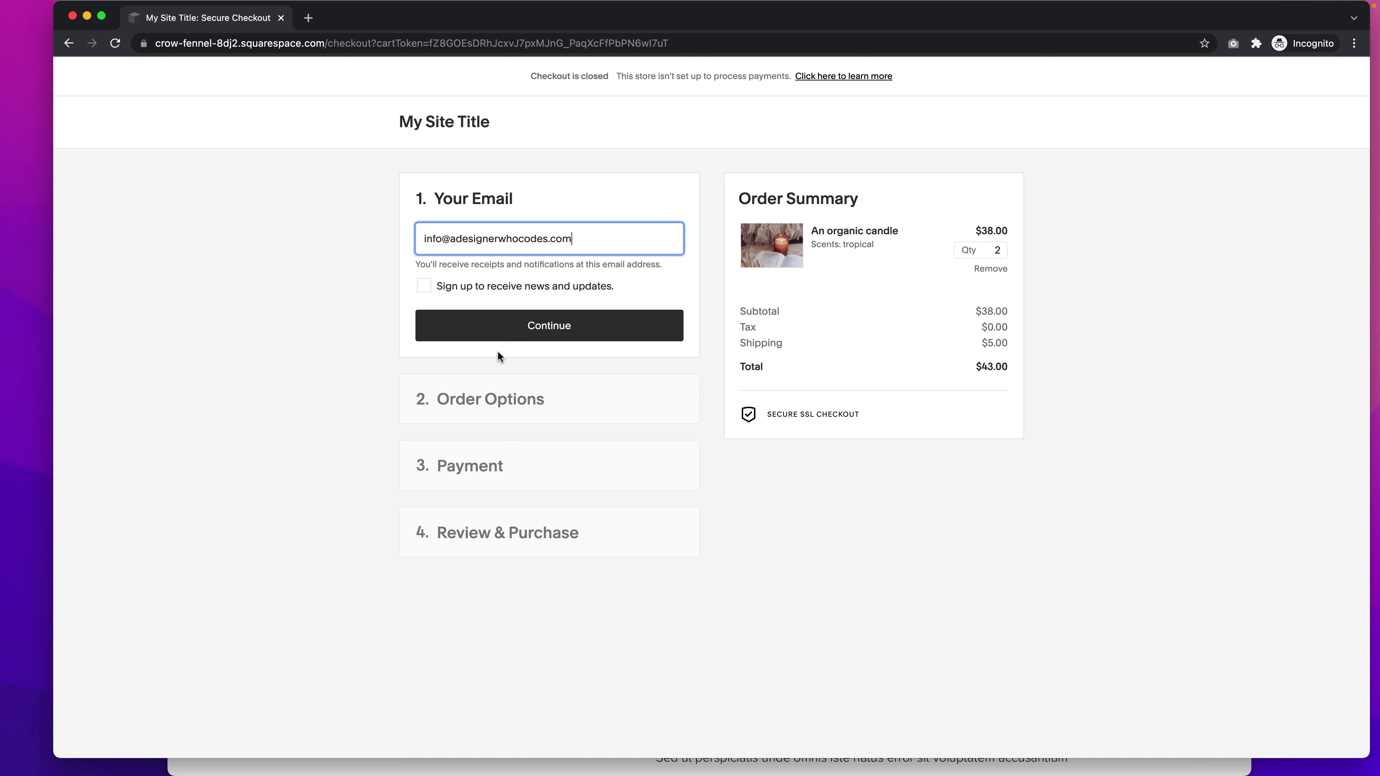
left_click(554, 320)
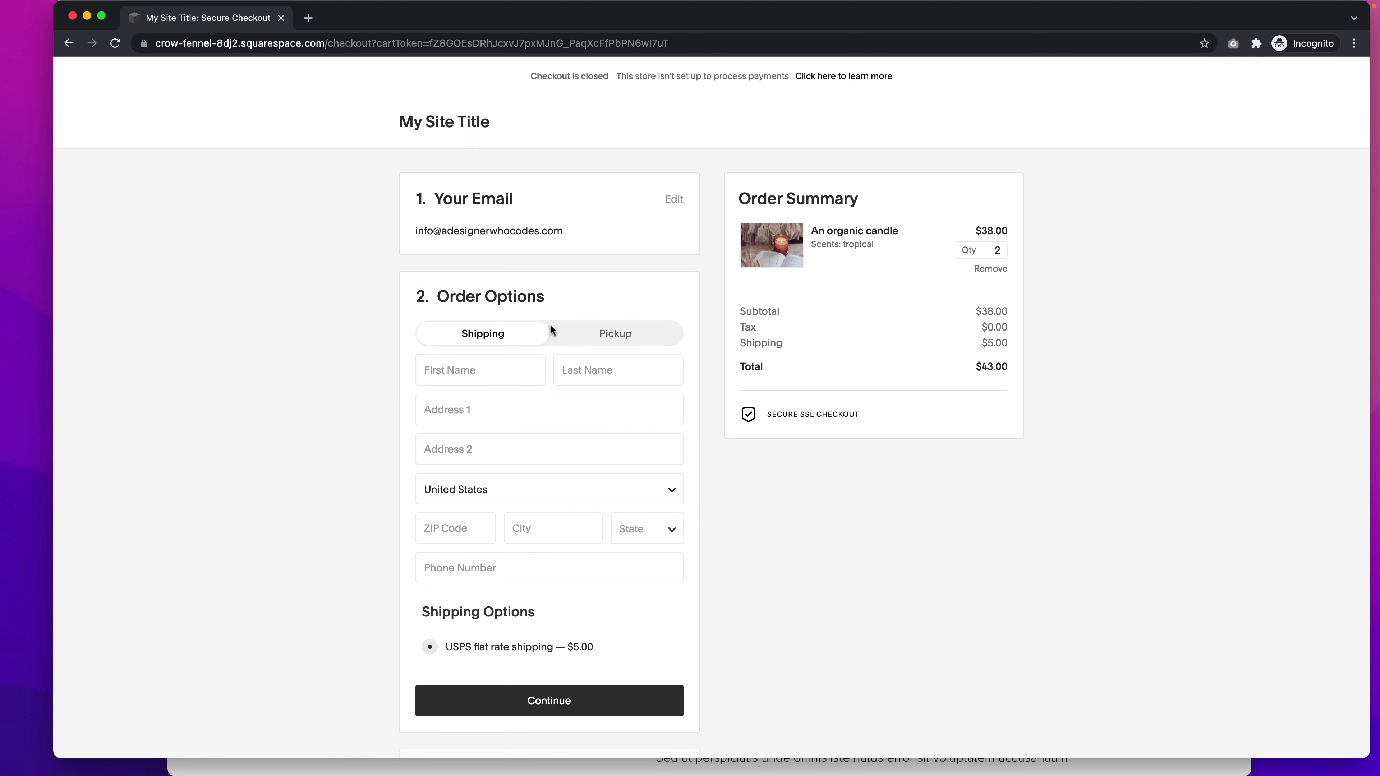
- Fill in the customer's first name, last name and shipping address from the suggested match
left_click(486, 366)
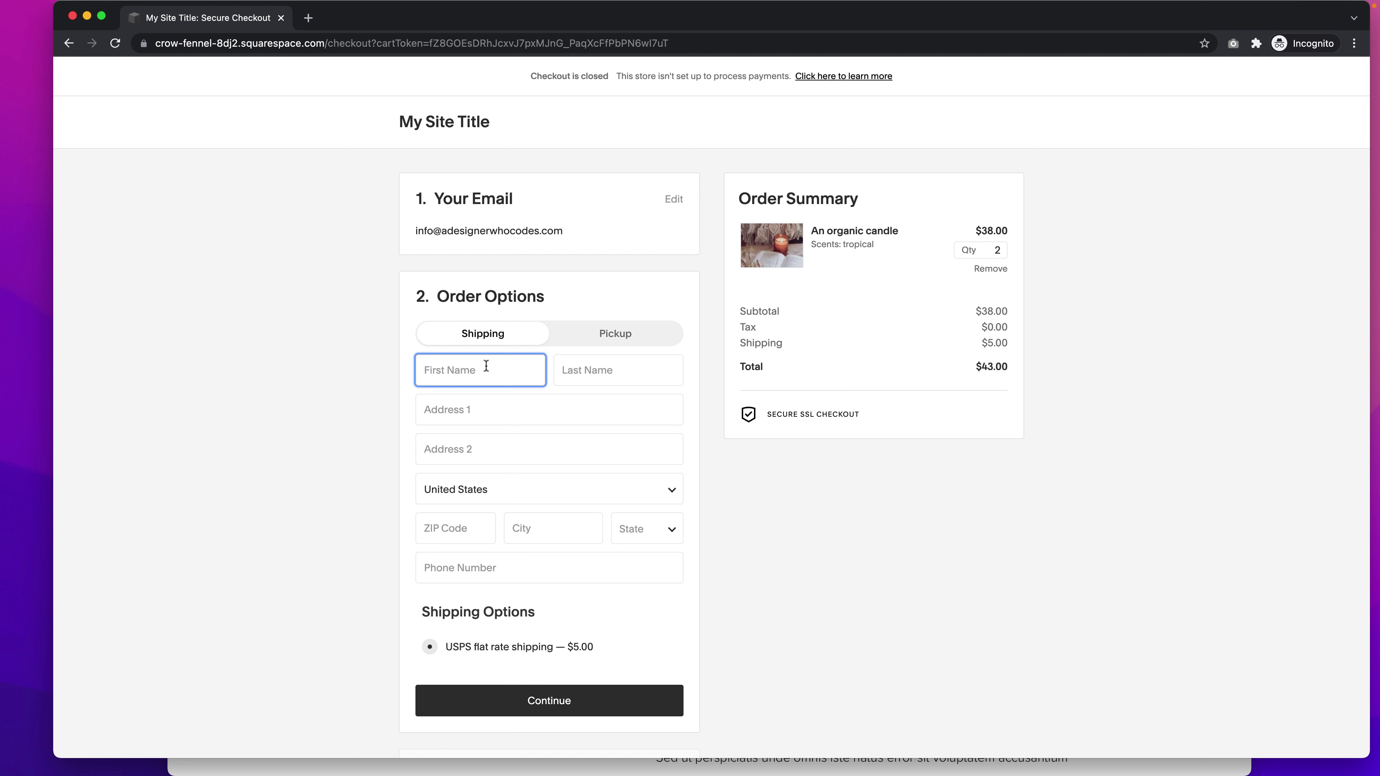
type("John")
key("Tab")
type("Smith")
key("Tab")
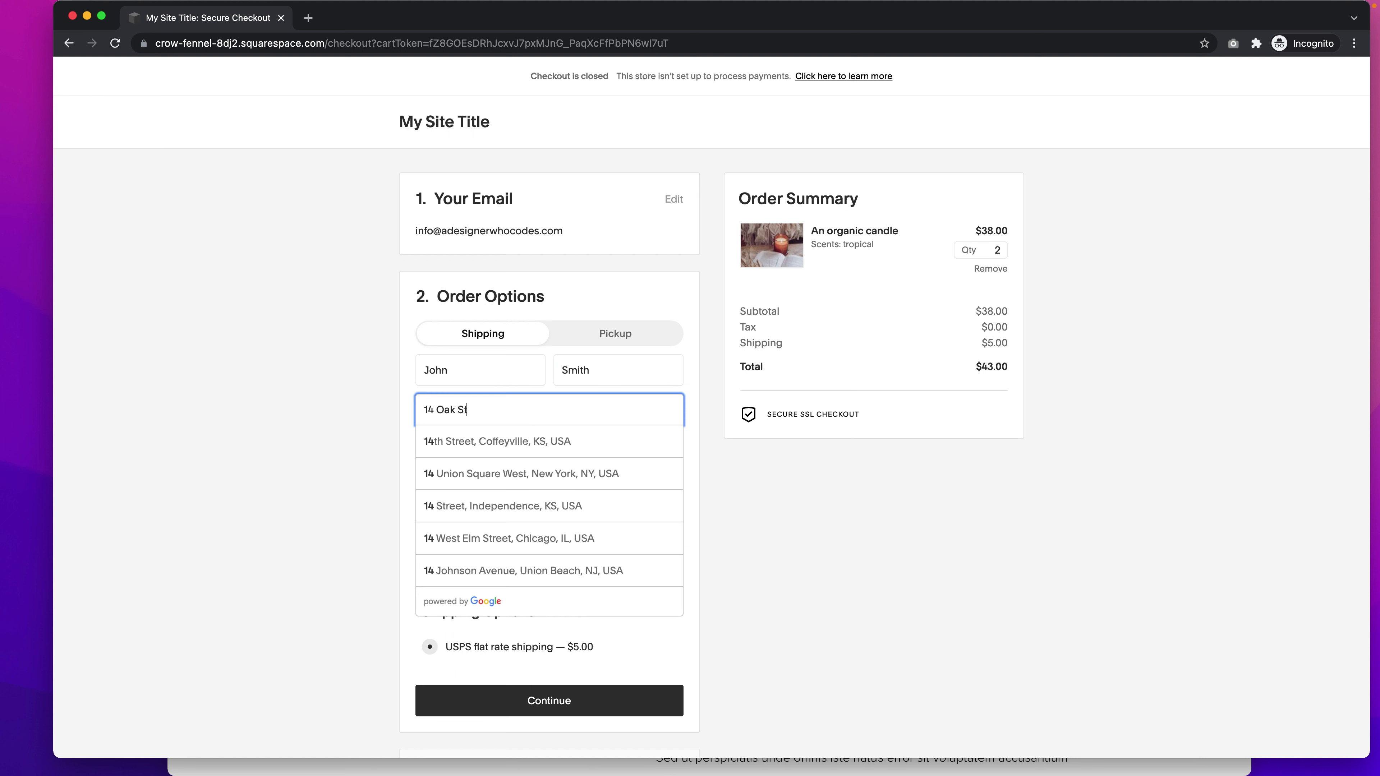
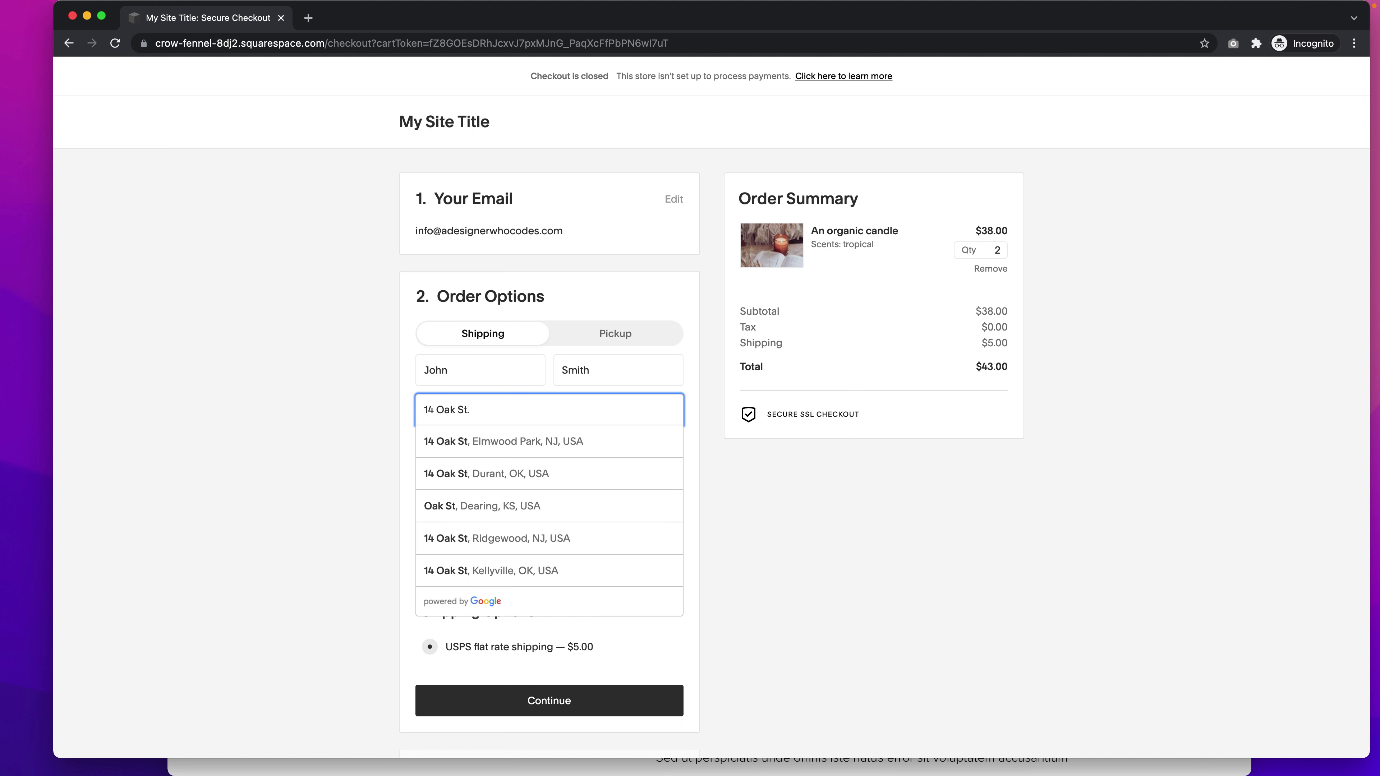
left_click(548, 473)
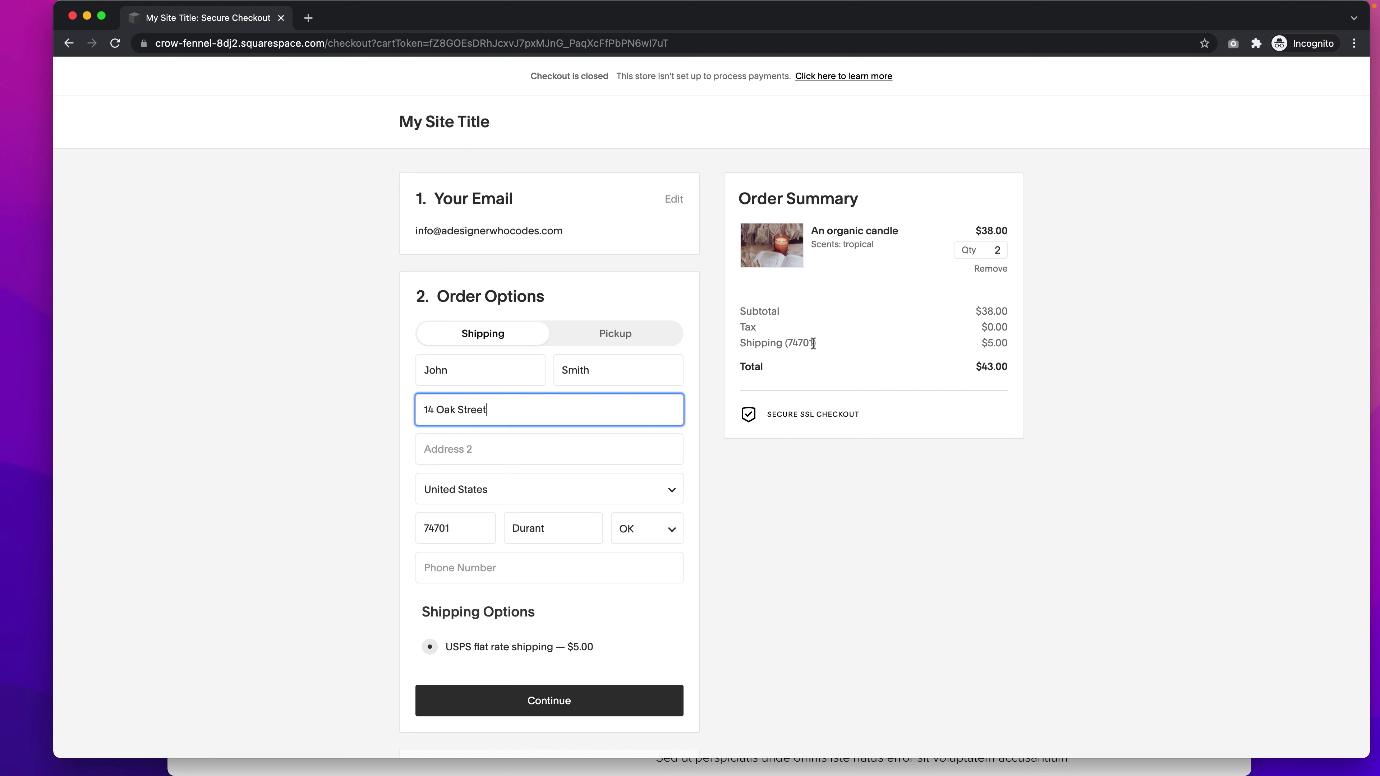
scroll(676, 490, "down", 3)
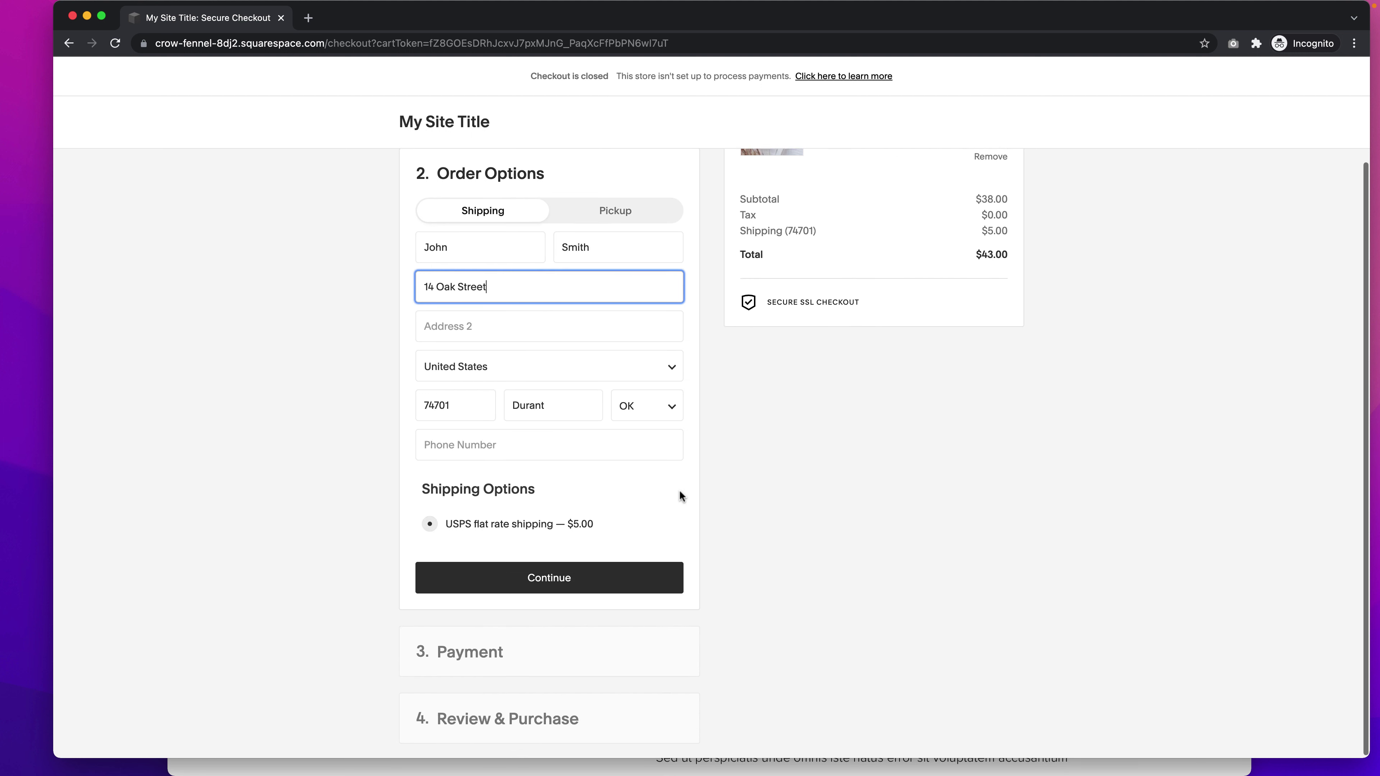
- Confirm the shipping details and reuse the shipping address as the billing address
left_click(523, 577)
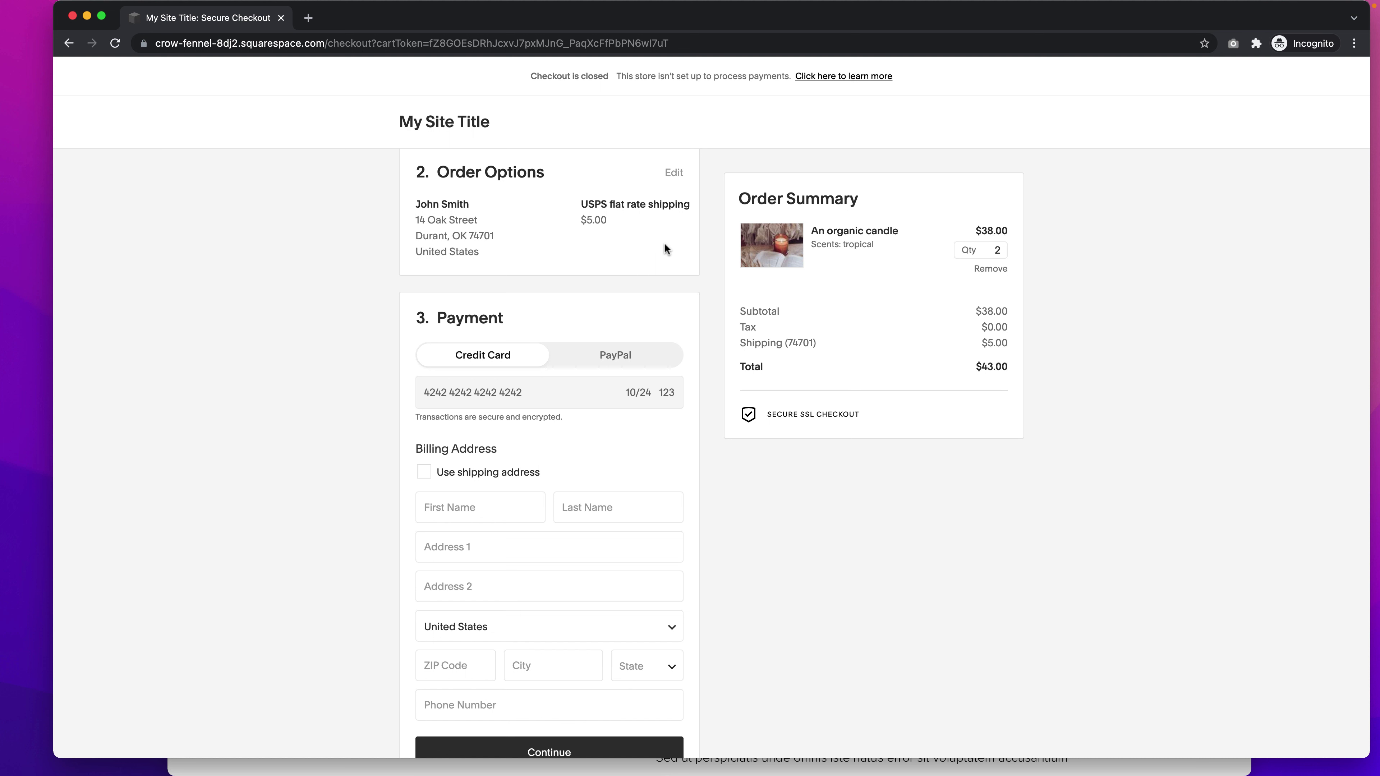
scroll(675, 292, "down", 3)
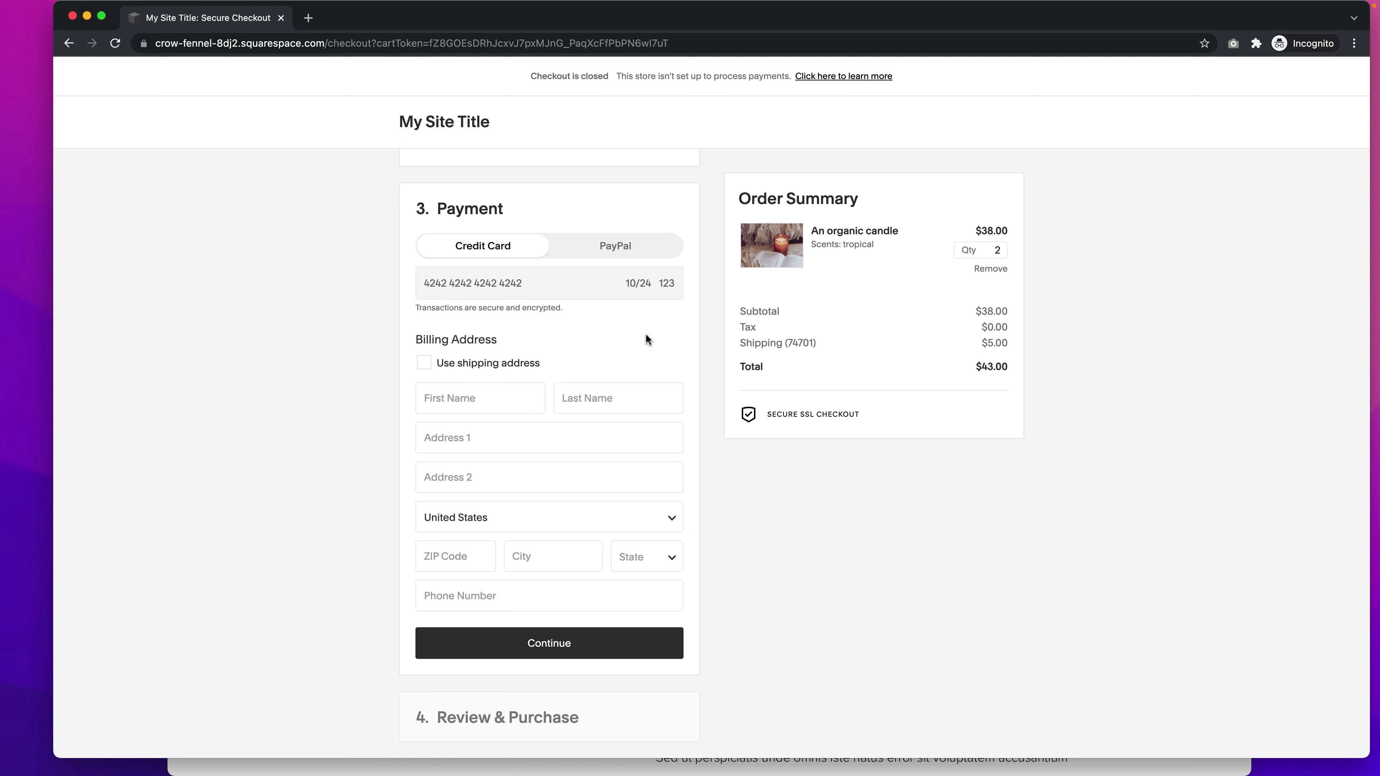
left_click(471, 366)
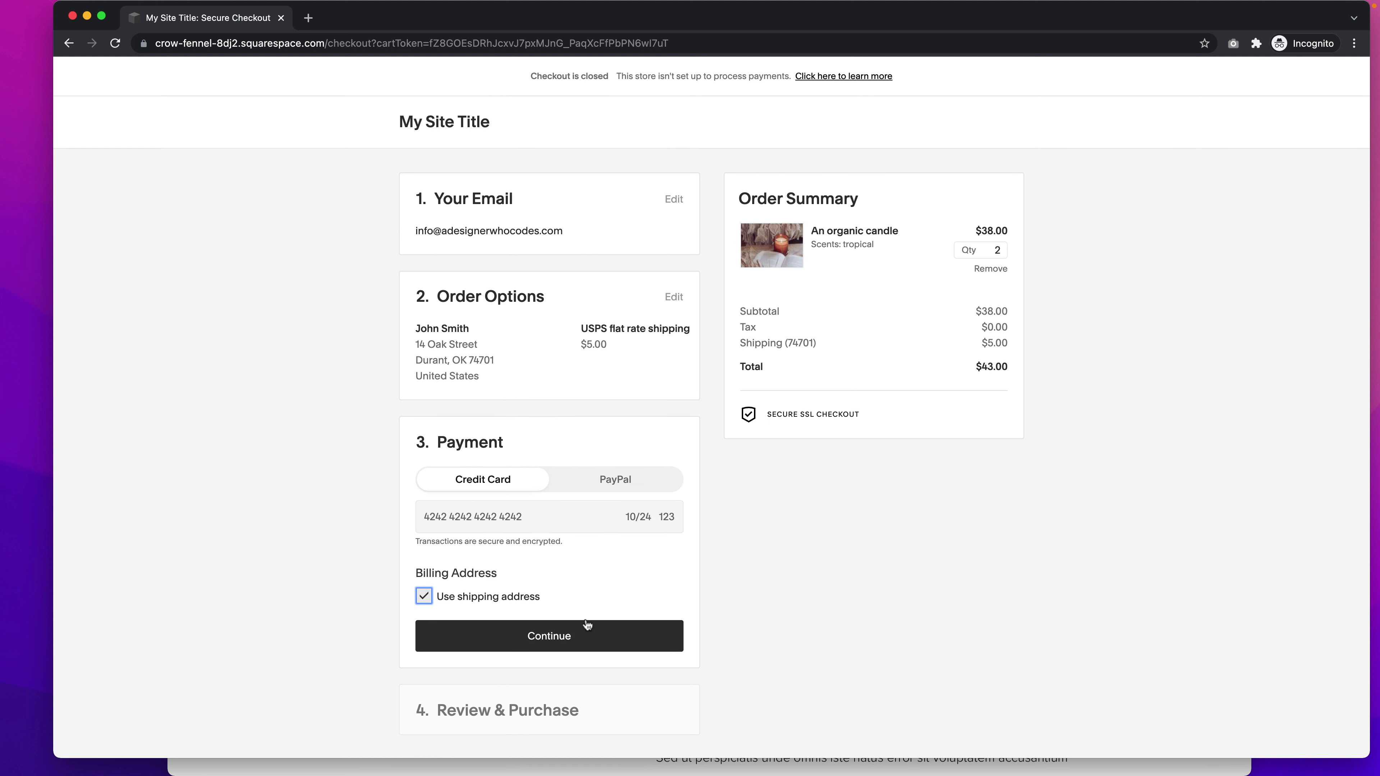
left_click(565, 636)
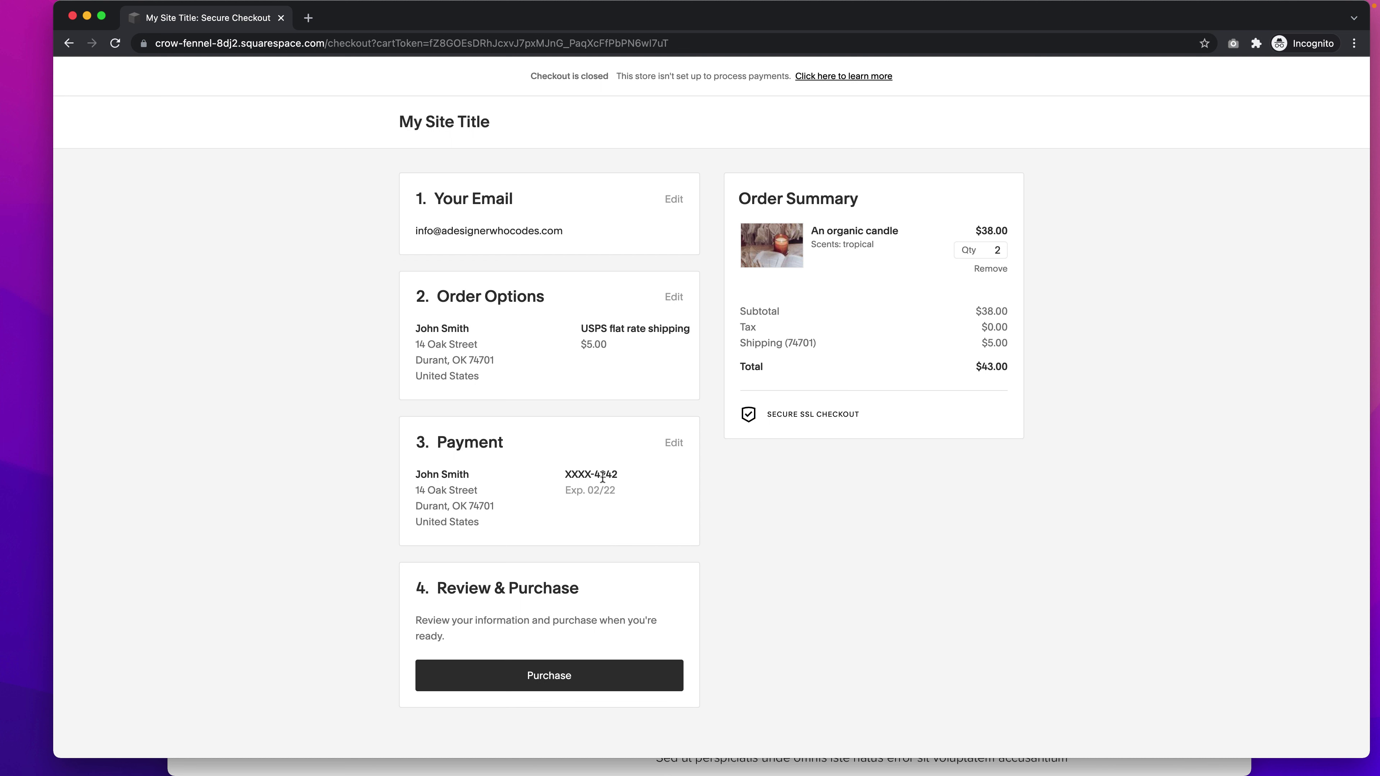
- Place the test order for two candles and highlight the resulting merchant payment setup error
left_click(536, 679)
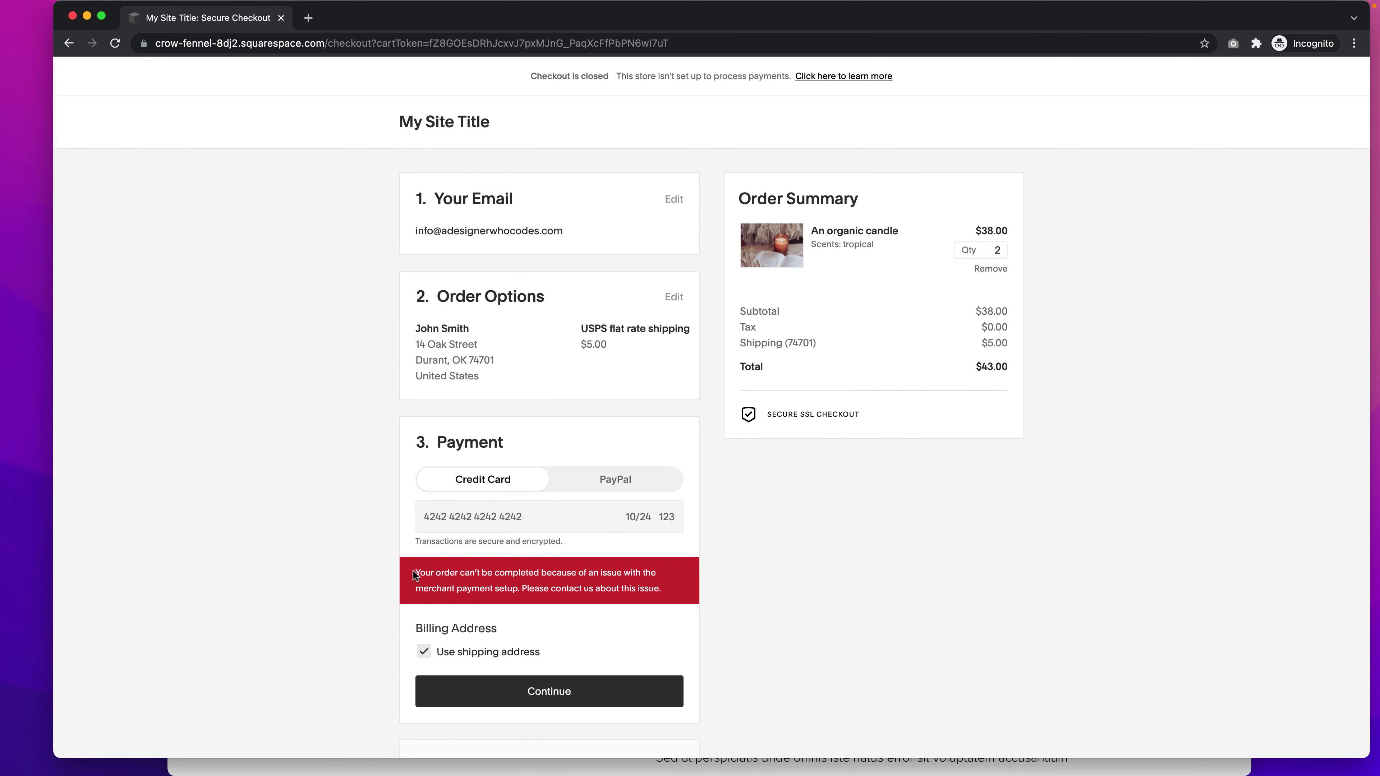
left_click_drag(415, 574, 675, 595)
left_click(701, 595)
- Close the Chrome checkout window and the Stripe tab in Safari
key("super+w")
left_click(542, 416)
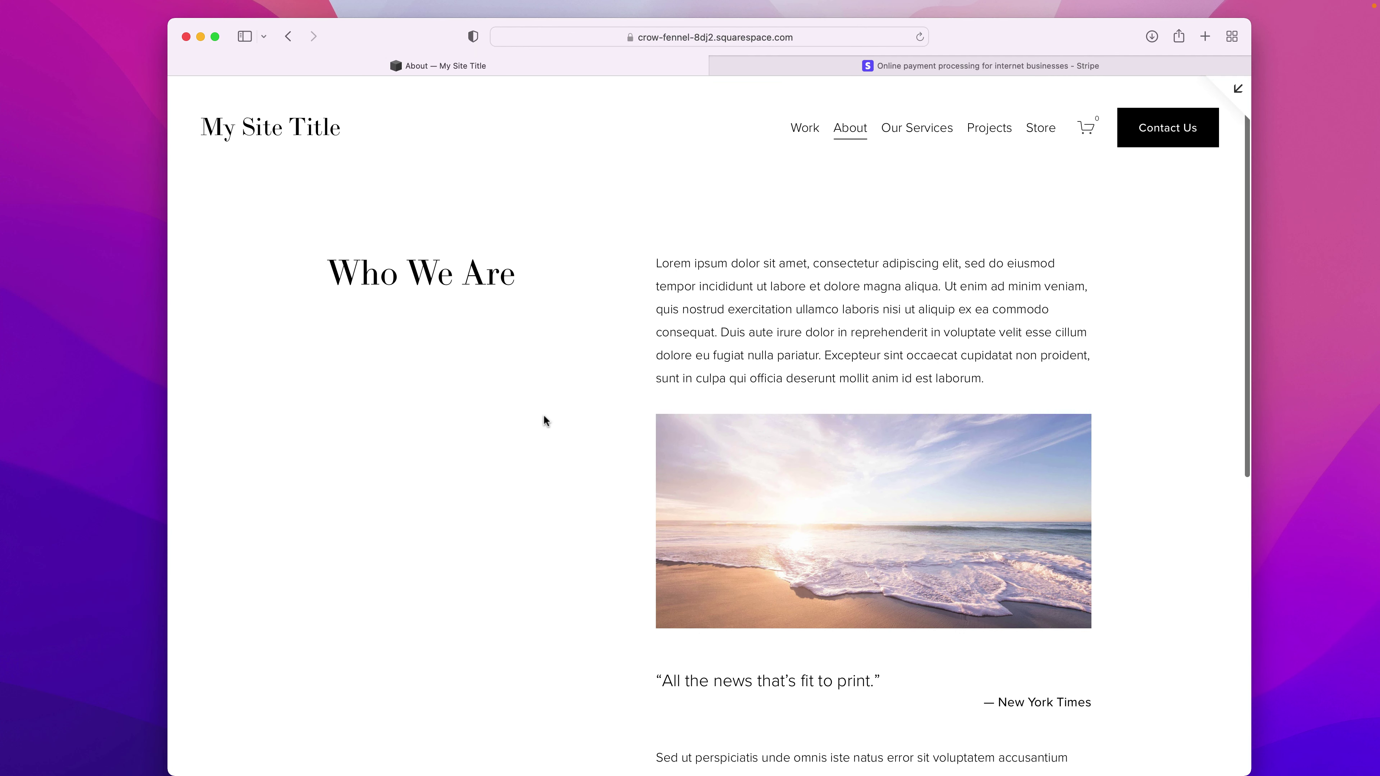
left_click(216, 37)
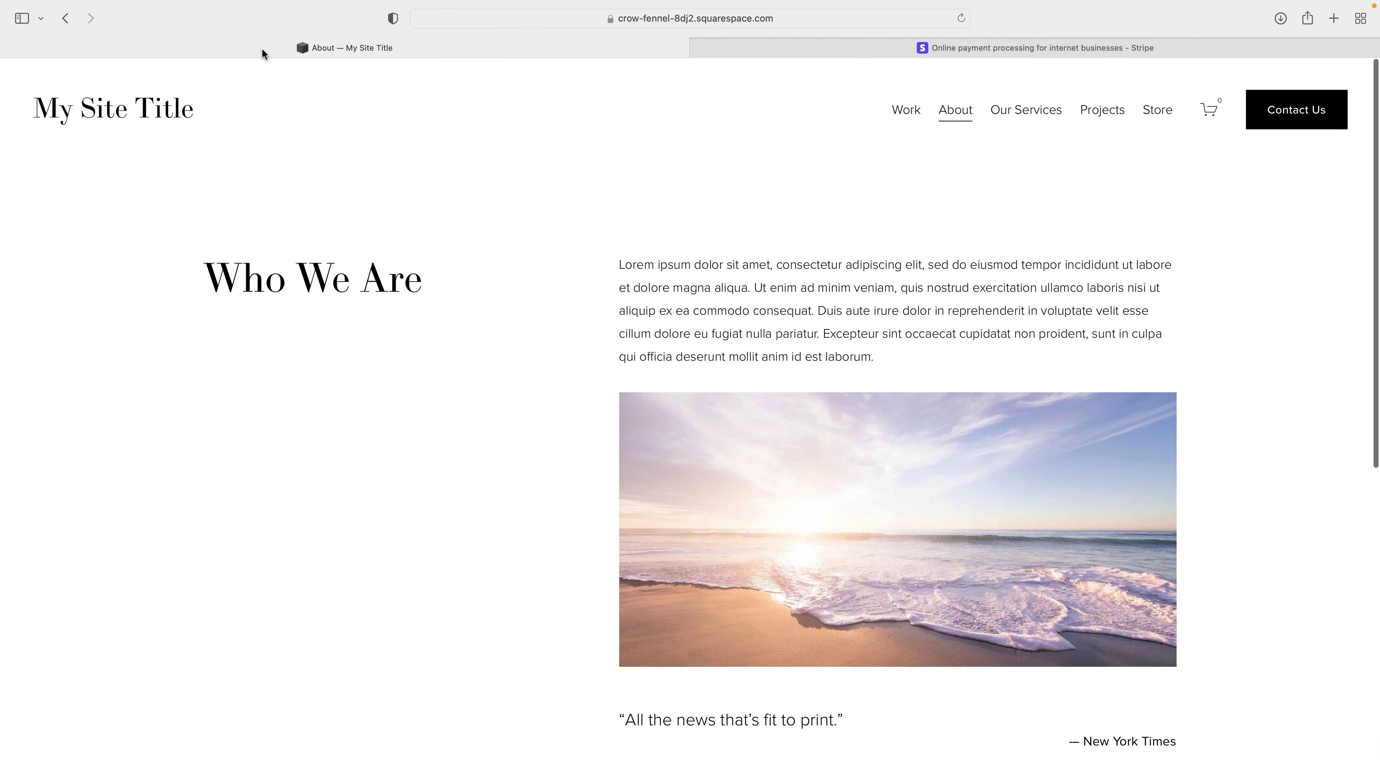
left_click(698, 48)
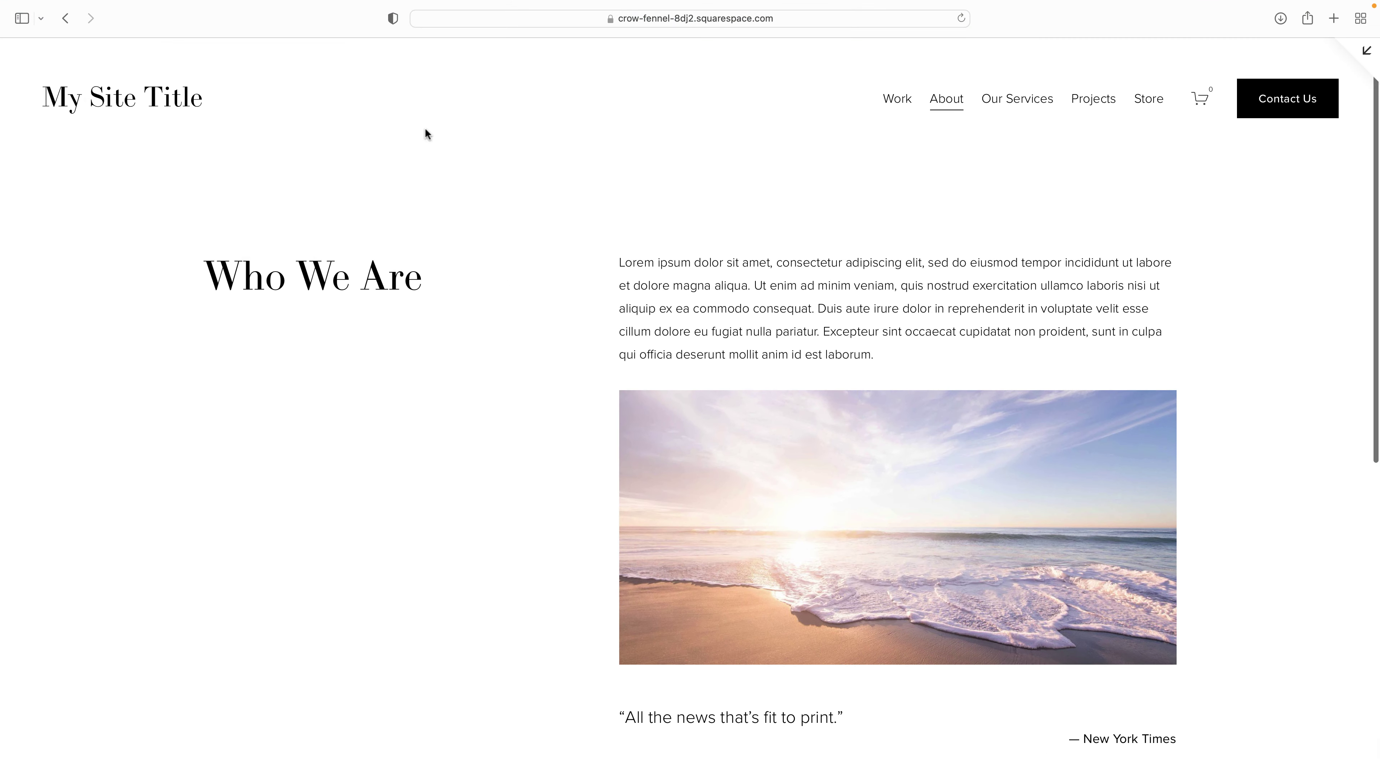
- Open the site in the Squarespace editor in a full-screen window
key("ctrl+super+f")
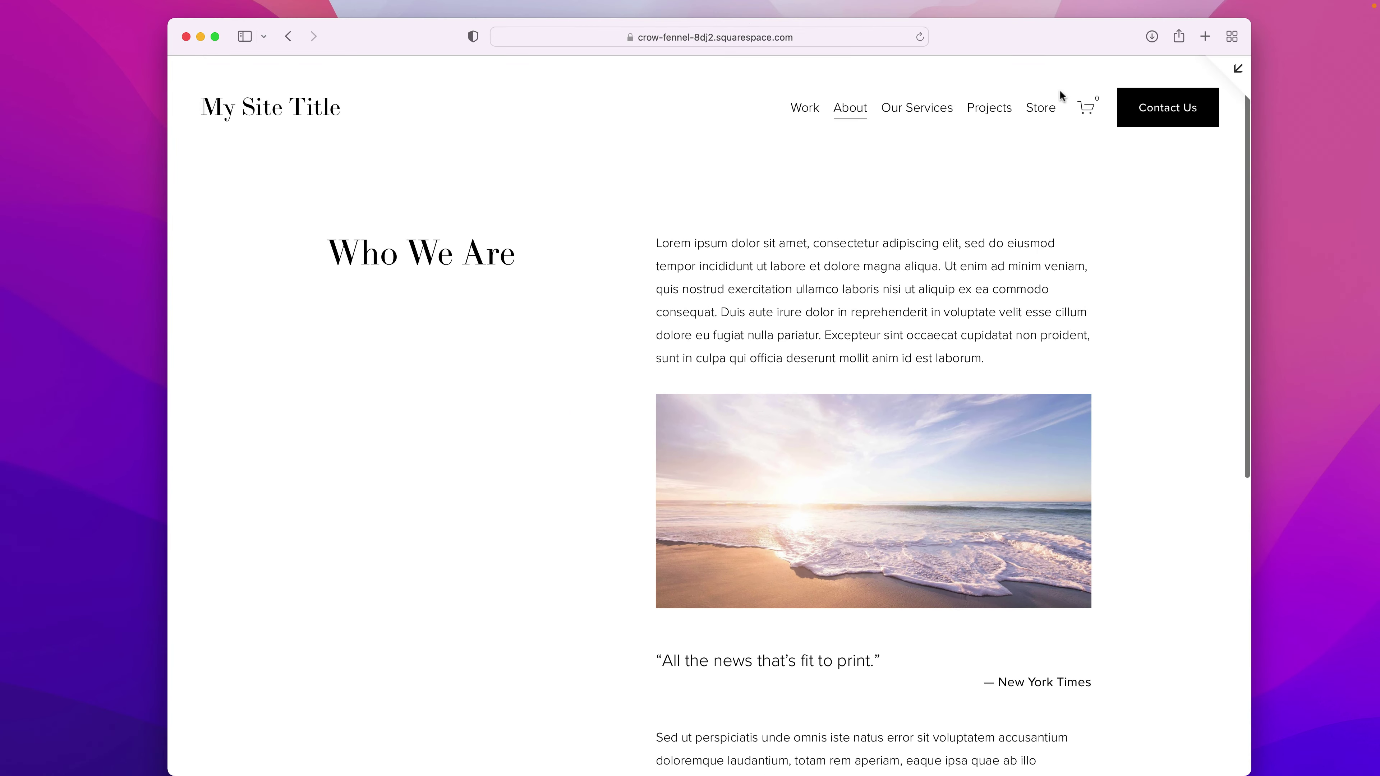
left_click(1234, 69)
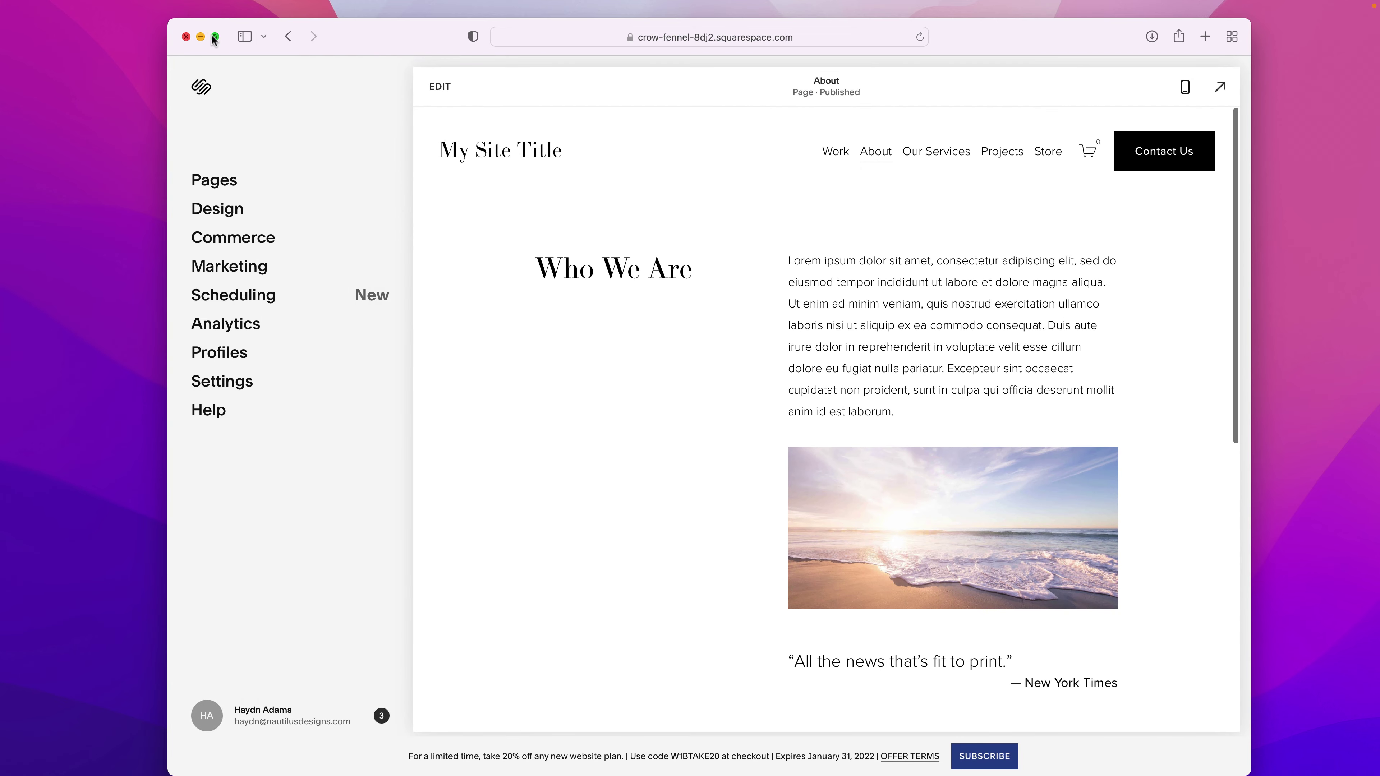
left_click(215, 37)
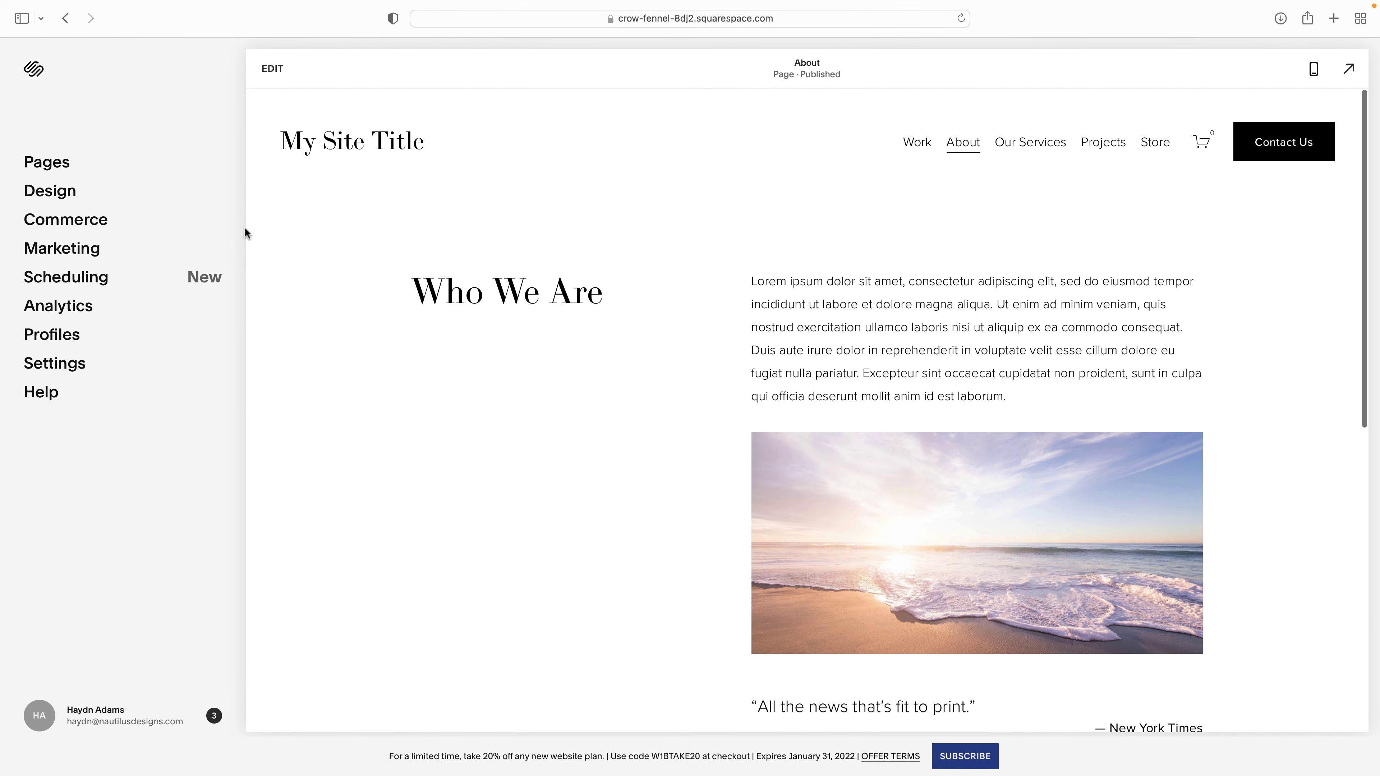
- Confirm Commerce > Orders holds no orders under any filter, then return to the Commerce overview
left_click(48, 223)
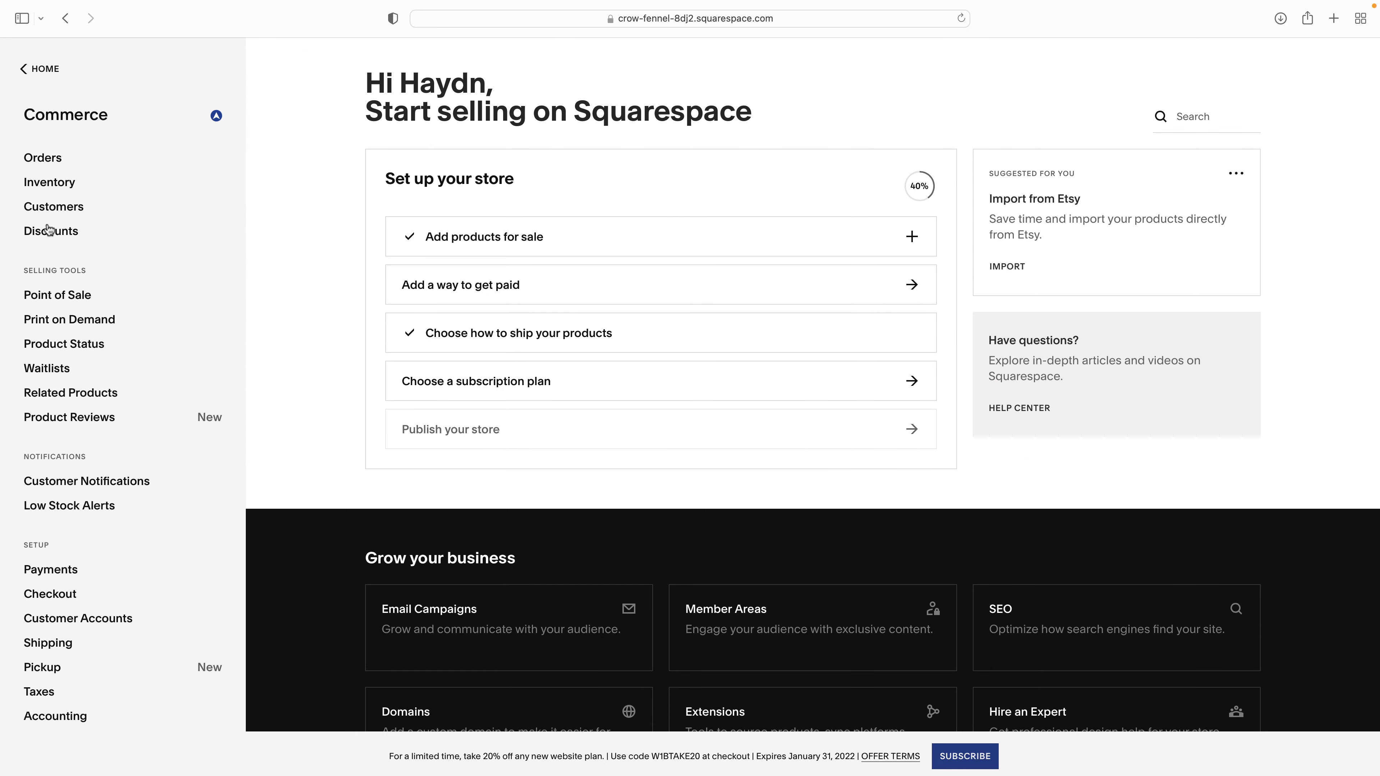
scroll(60, 207, "up", 1)
left_click(55, 162)
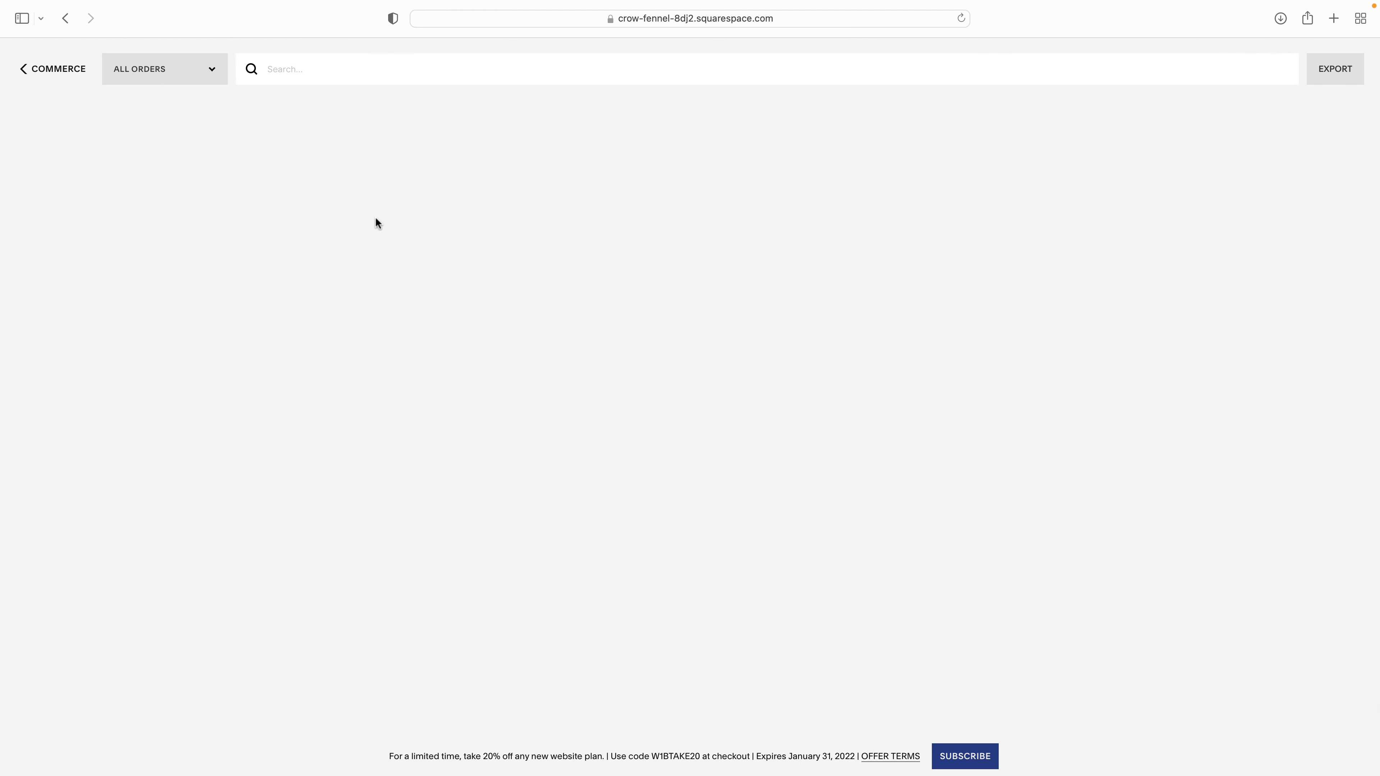
left_click(190, 72)
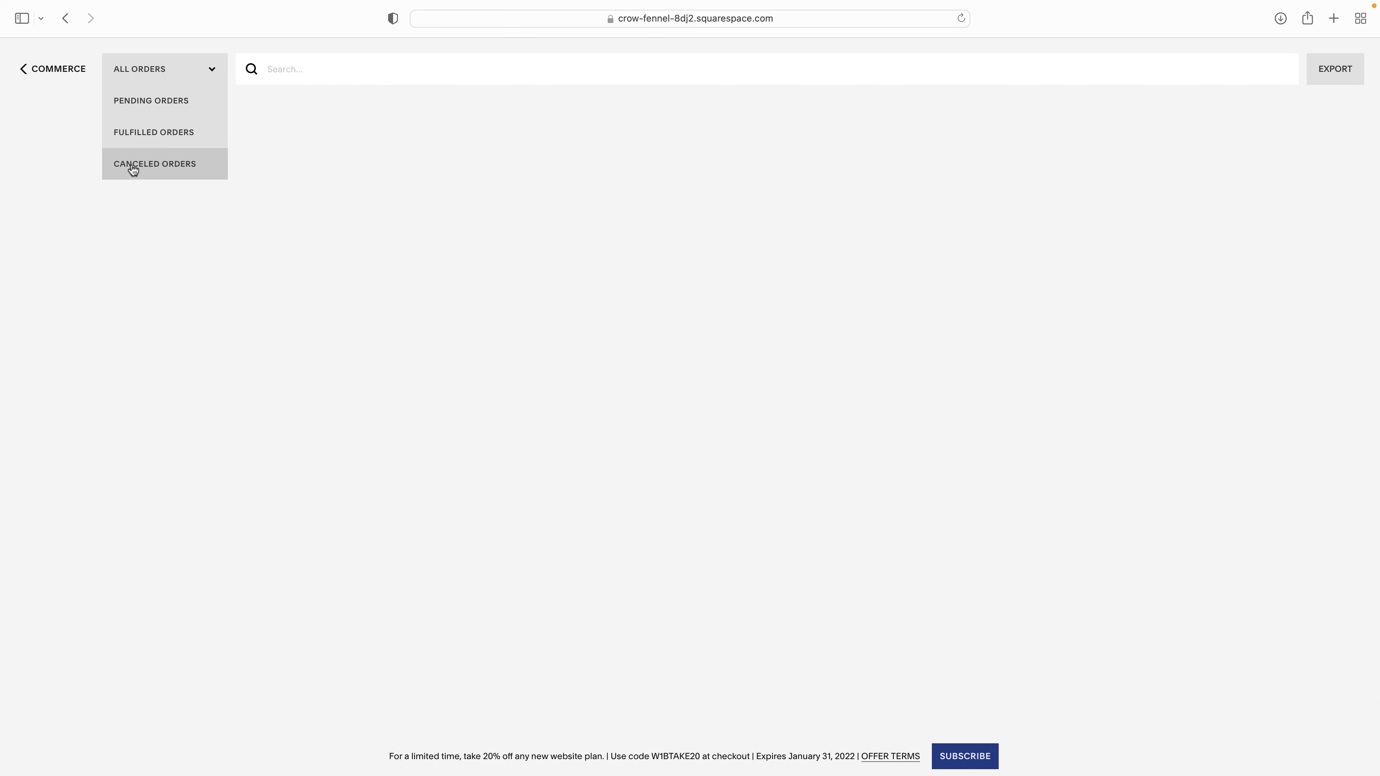
left_click(52, 74)
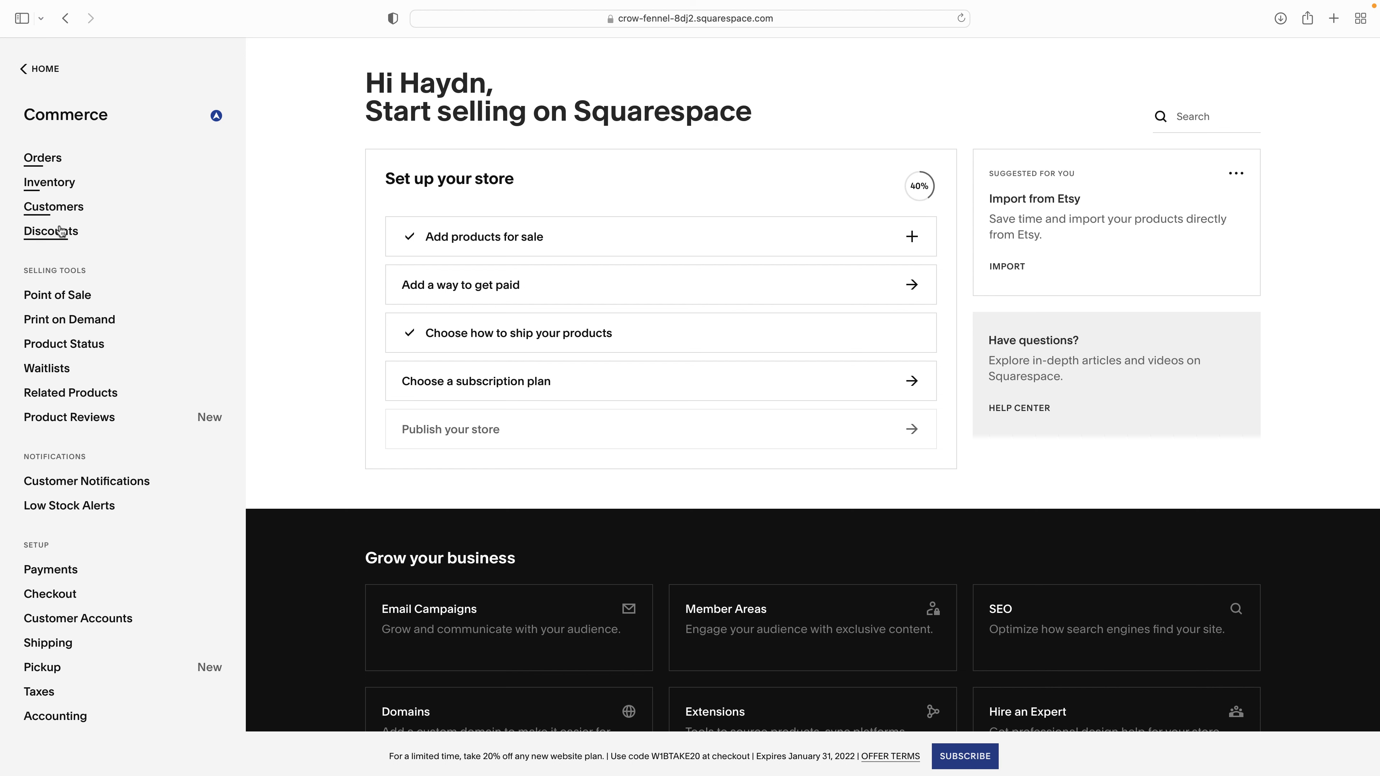
- Compare commerce features across Personal $14, Business $23, Commerce Basic $27 and Commerce Advanced $49 plans
left_click(965, 760)
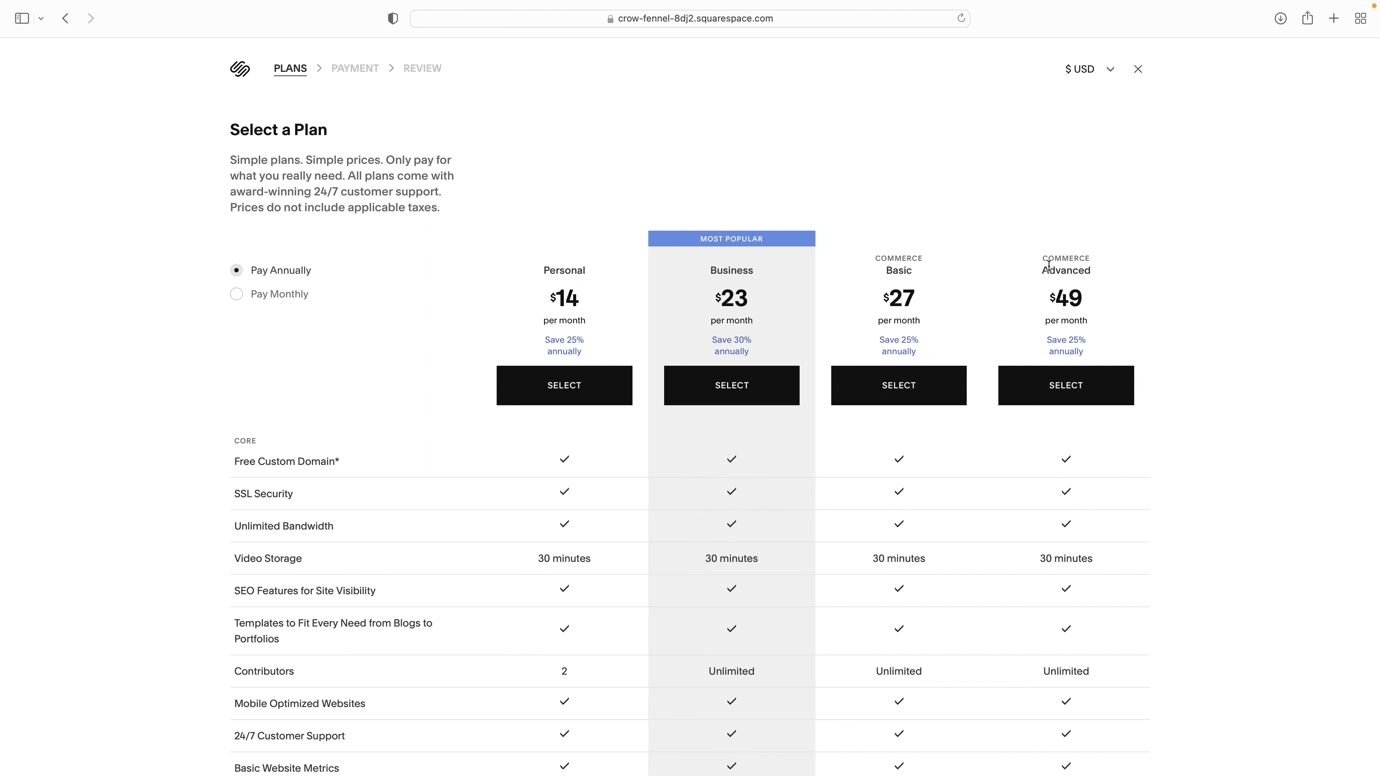
scroll(1077, 334, "down", 5)
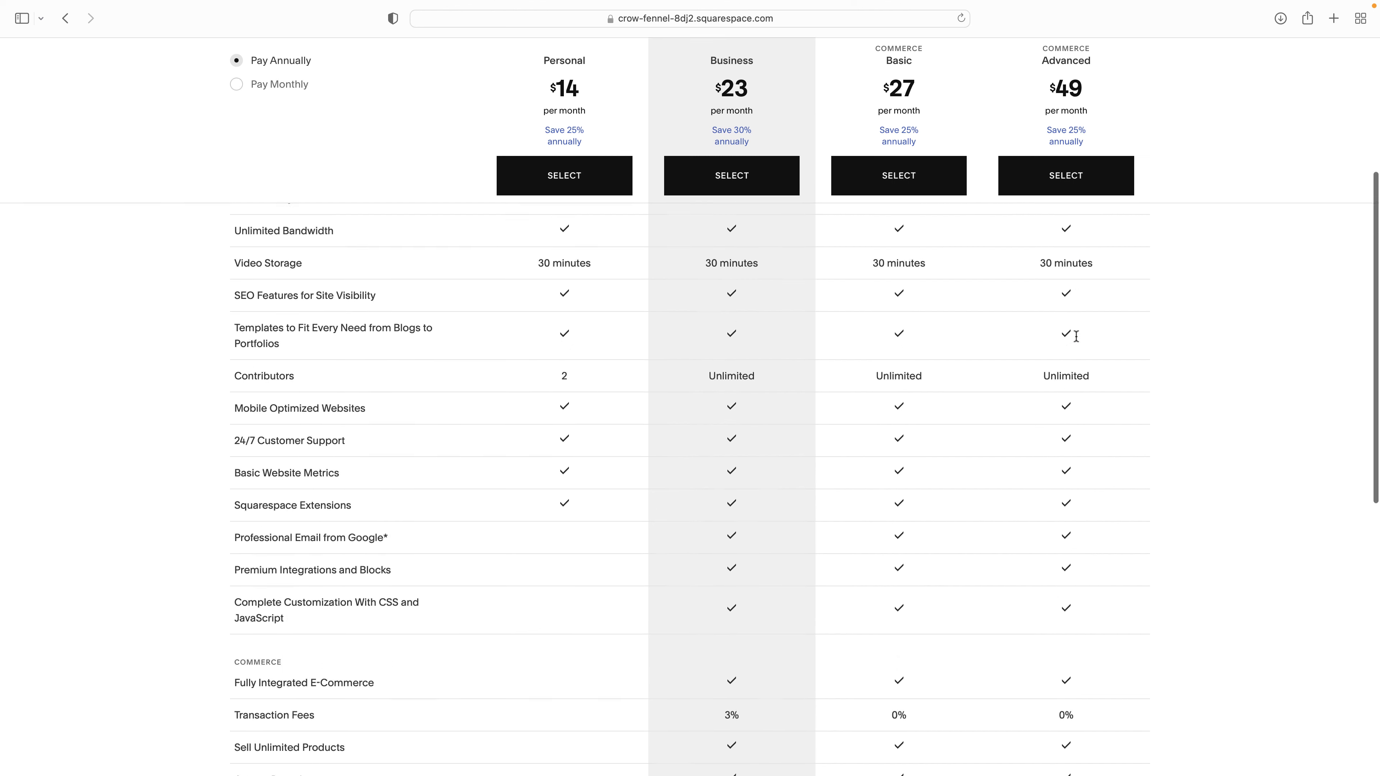
scroll(1077, 341, "down", 5)
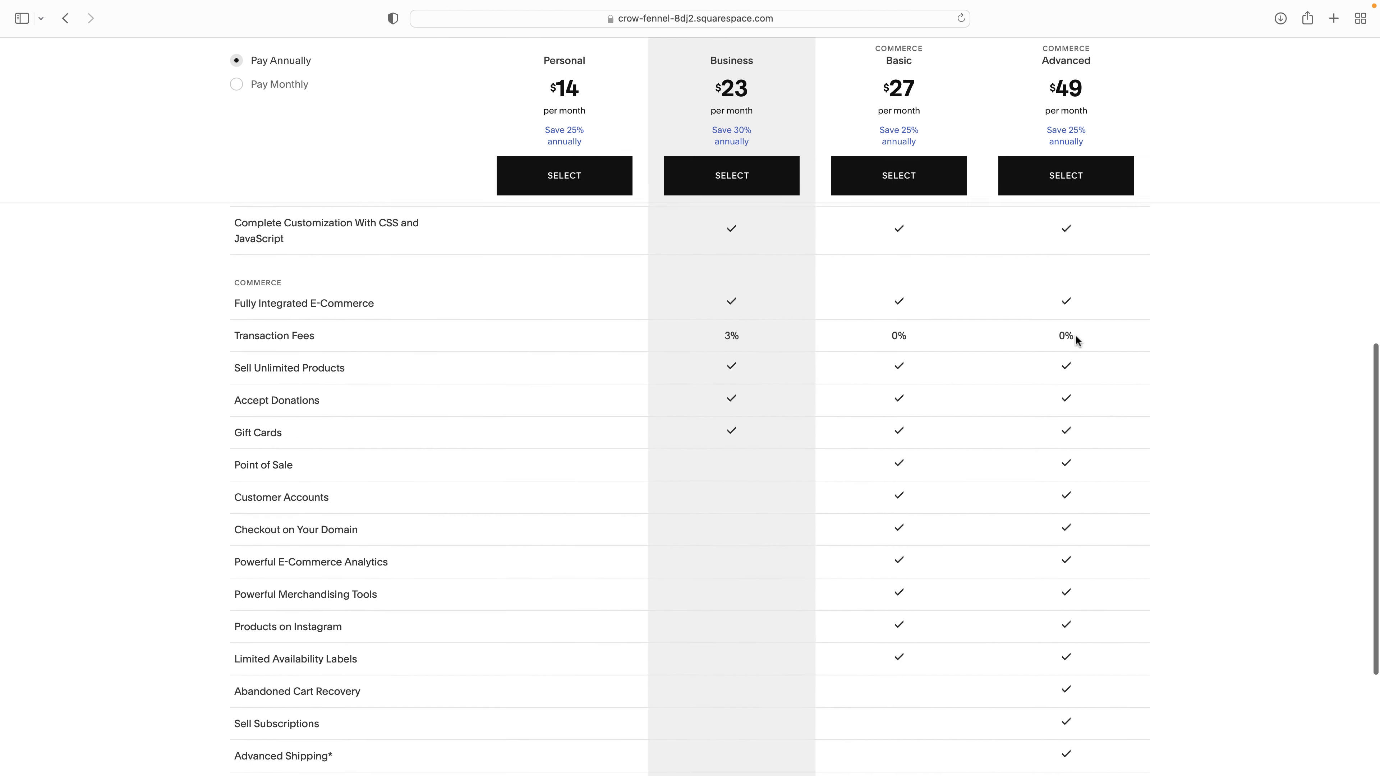
scroll(1077, 340, "down", 2)
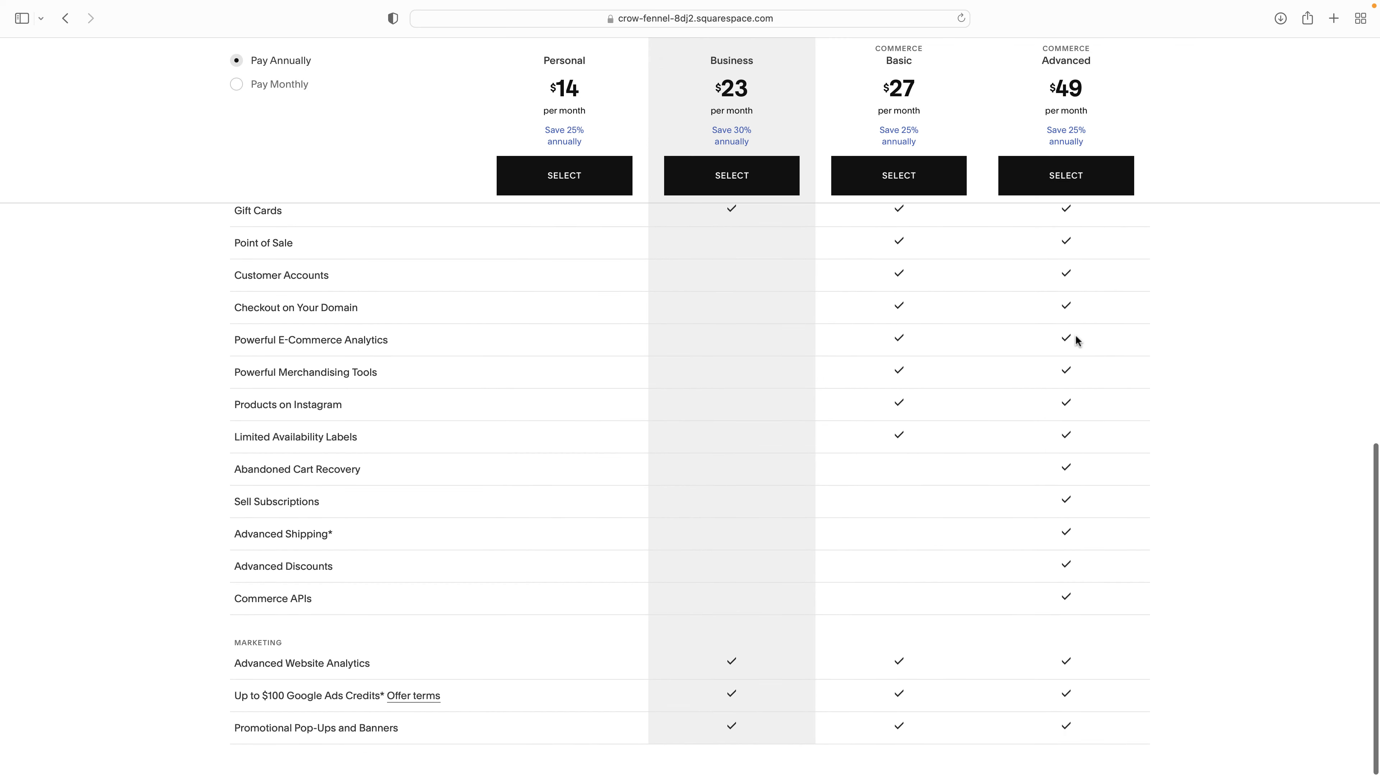
mouse_move(255, 503)
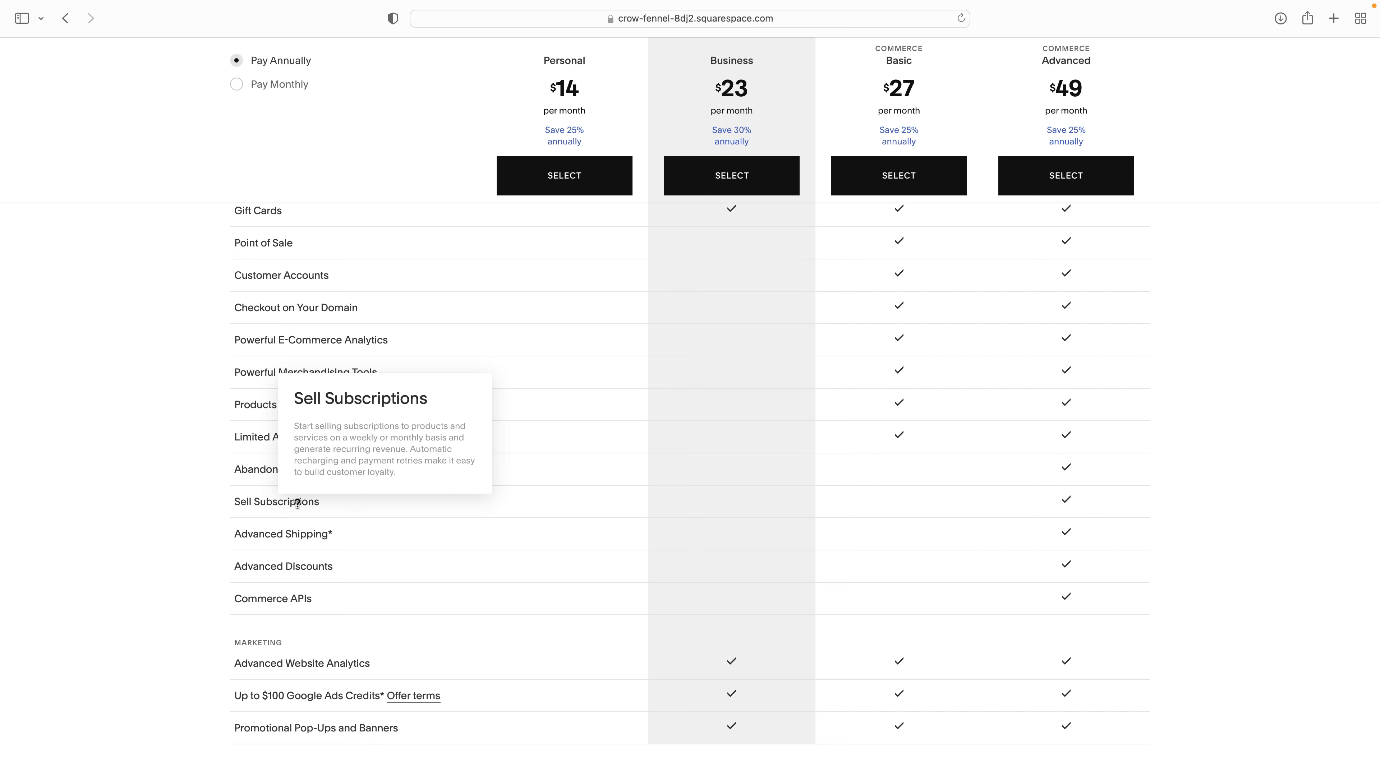
mouse_move(308, 539)
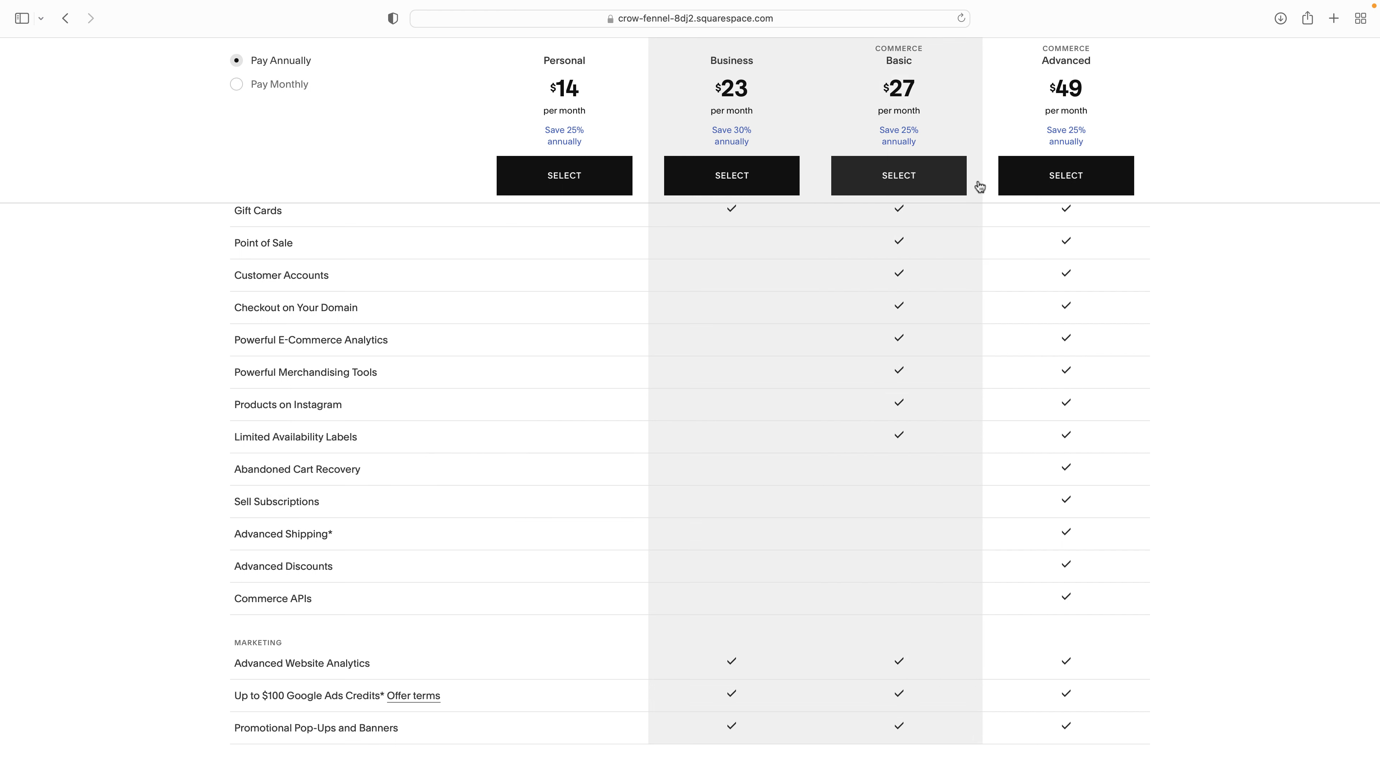
scroll(1047, 240, "up", 15)
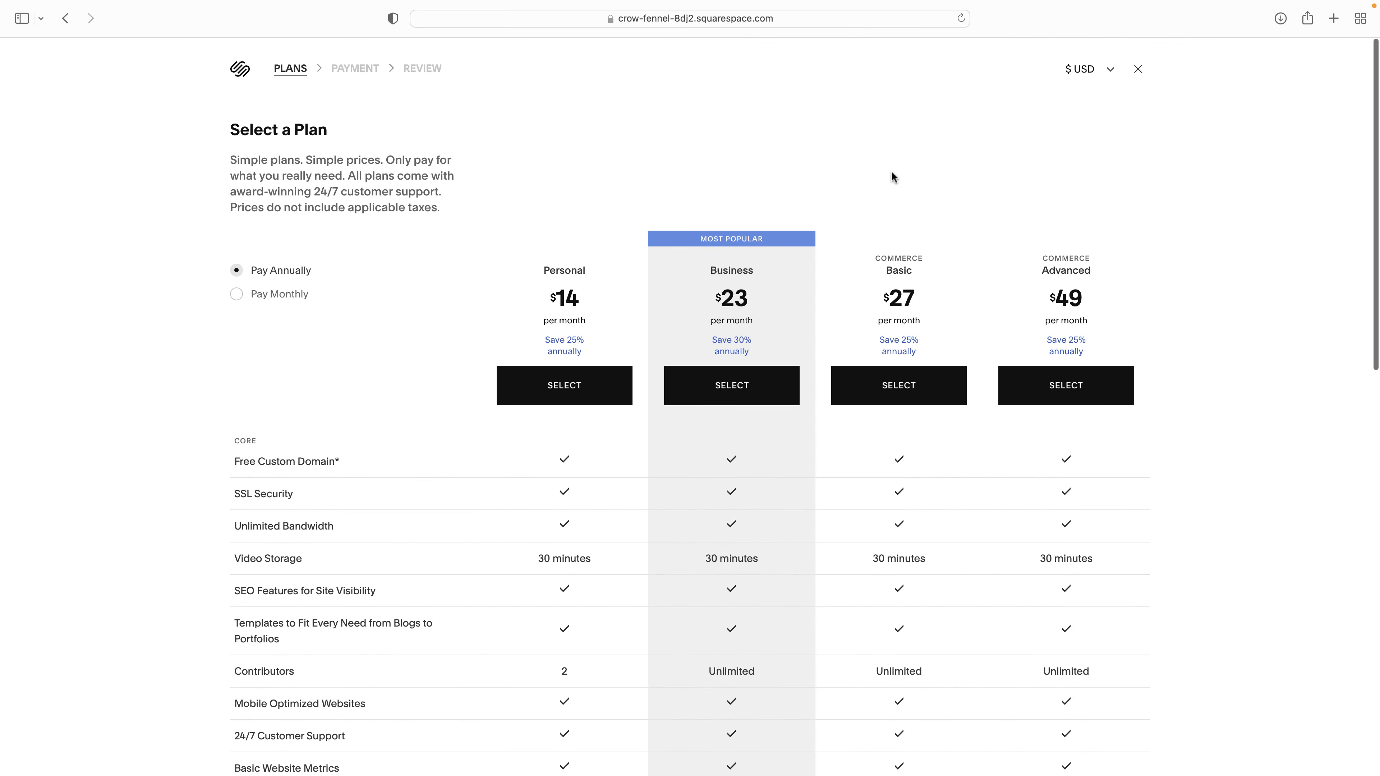
- Leave the plans page and show the products panel listing An organic candle at $19
left_click(1137, 69)
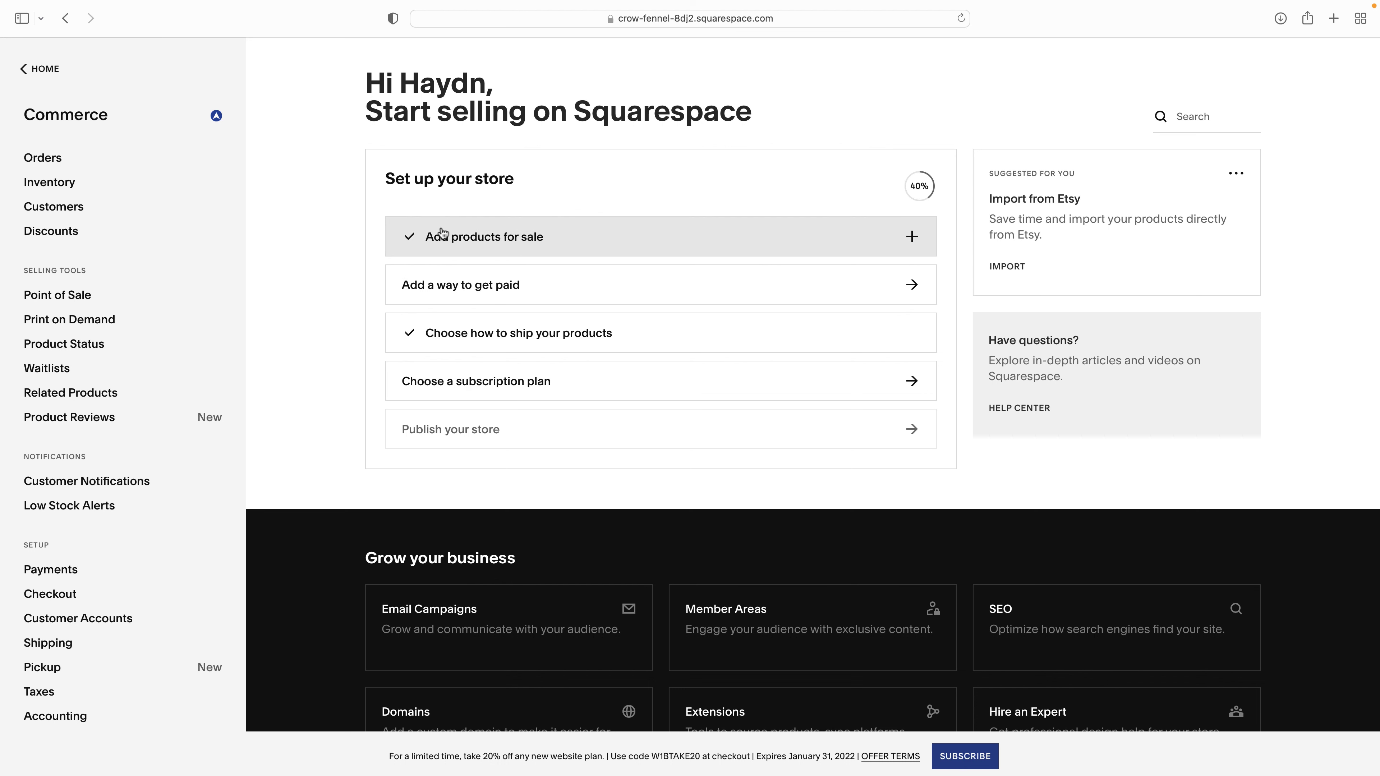
left_click(499, 239)
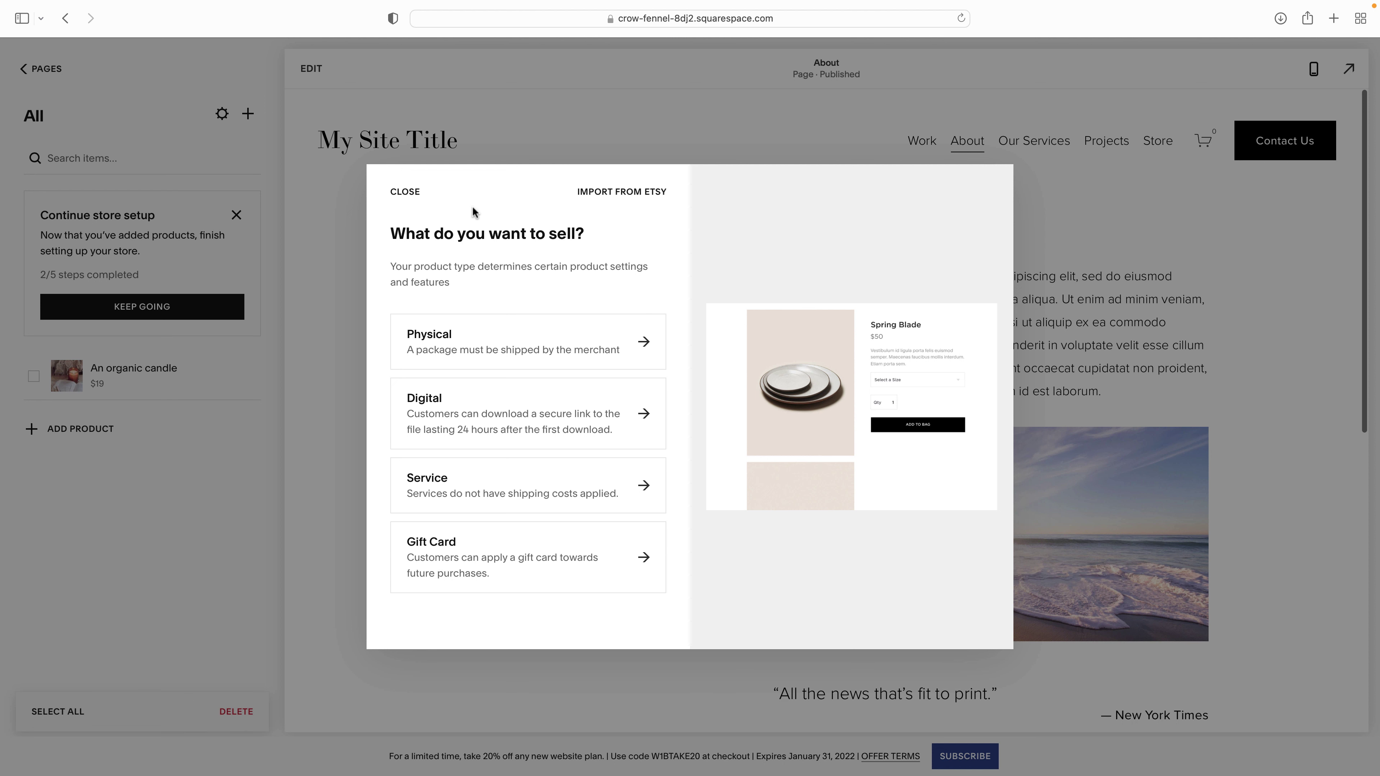
left_click(405, 193)
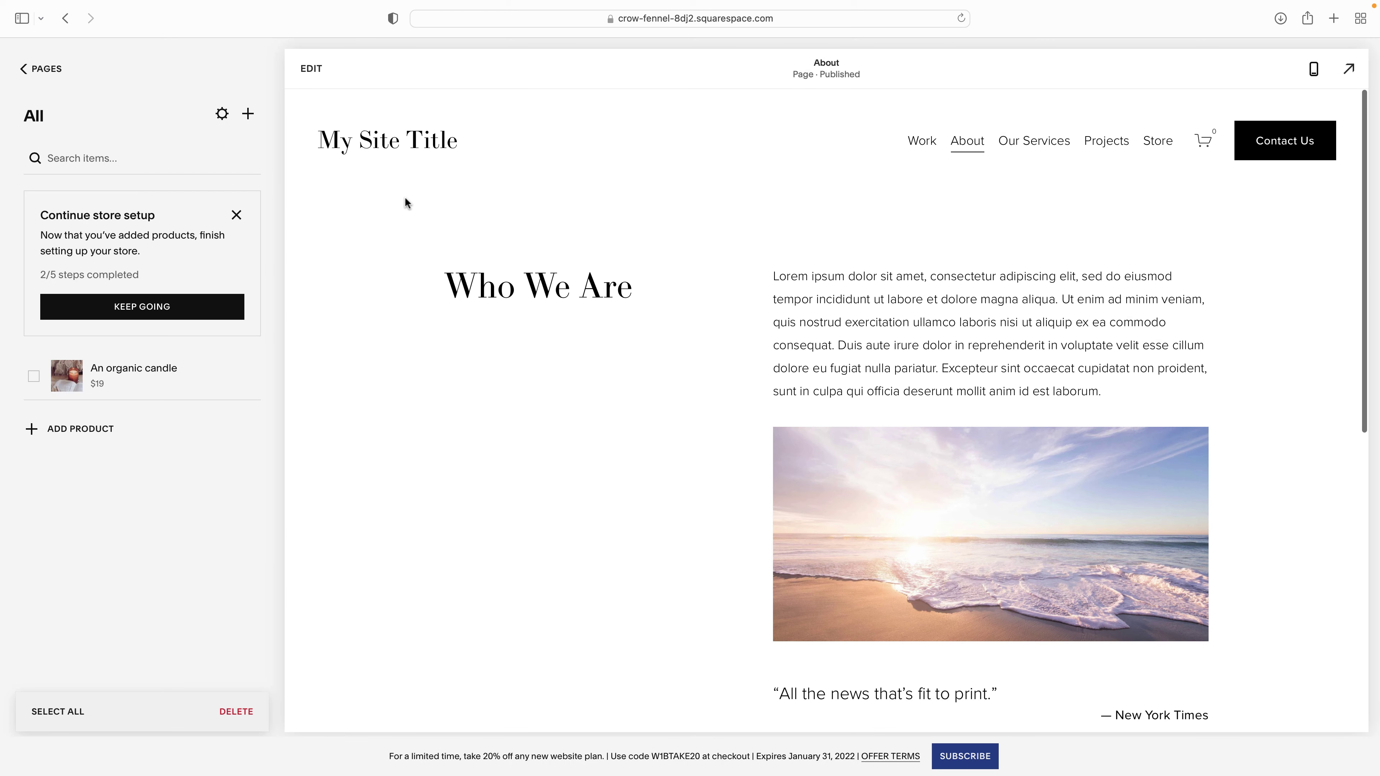
- Drag Store above Work at the top of Main Navigation and preview the Store page
left_click(57, 71)
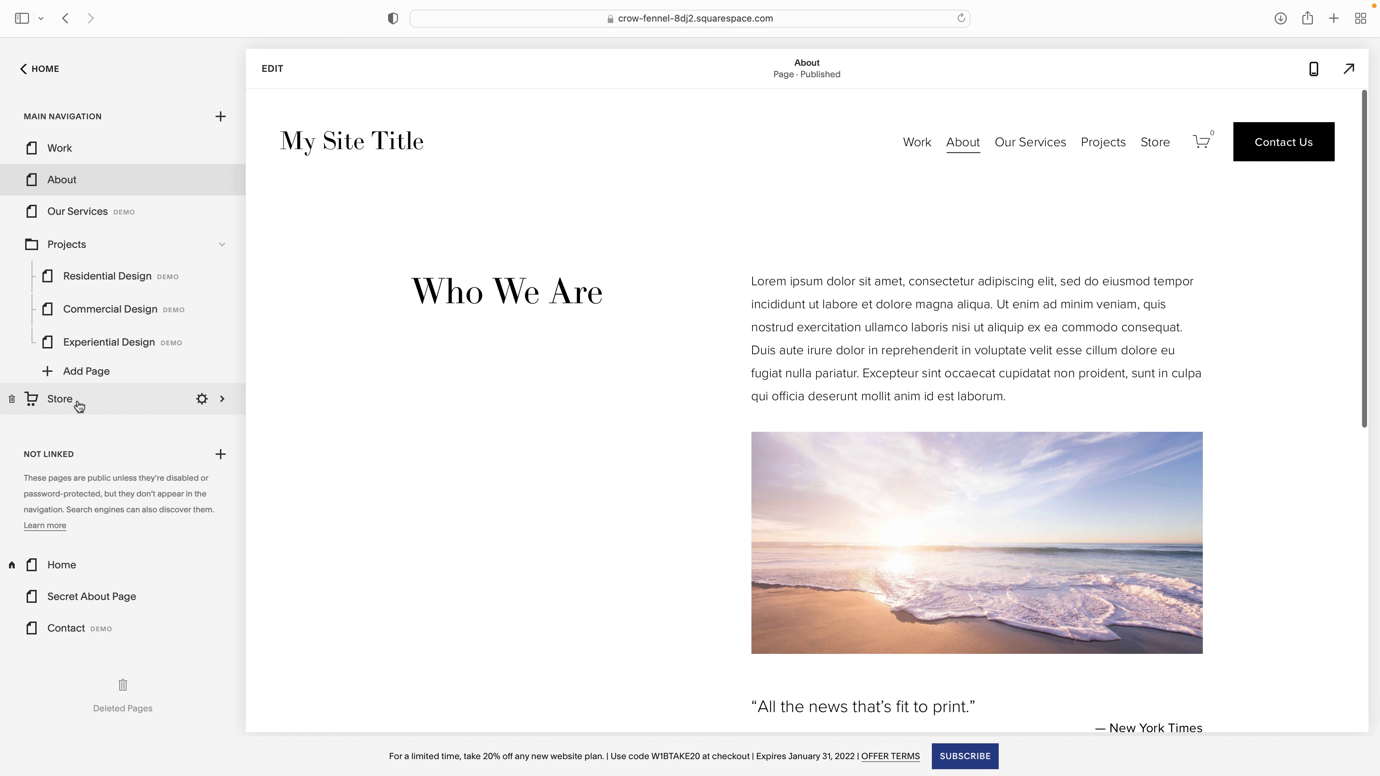
left_click_drag(59, 402, 56, 148)
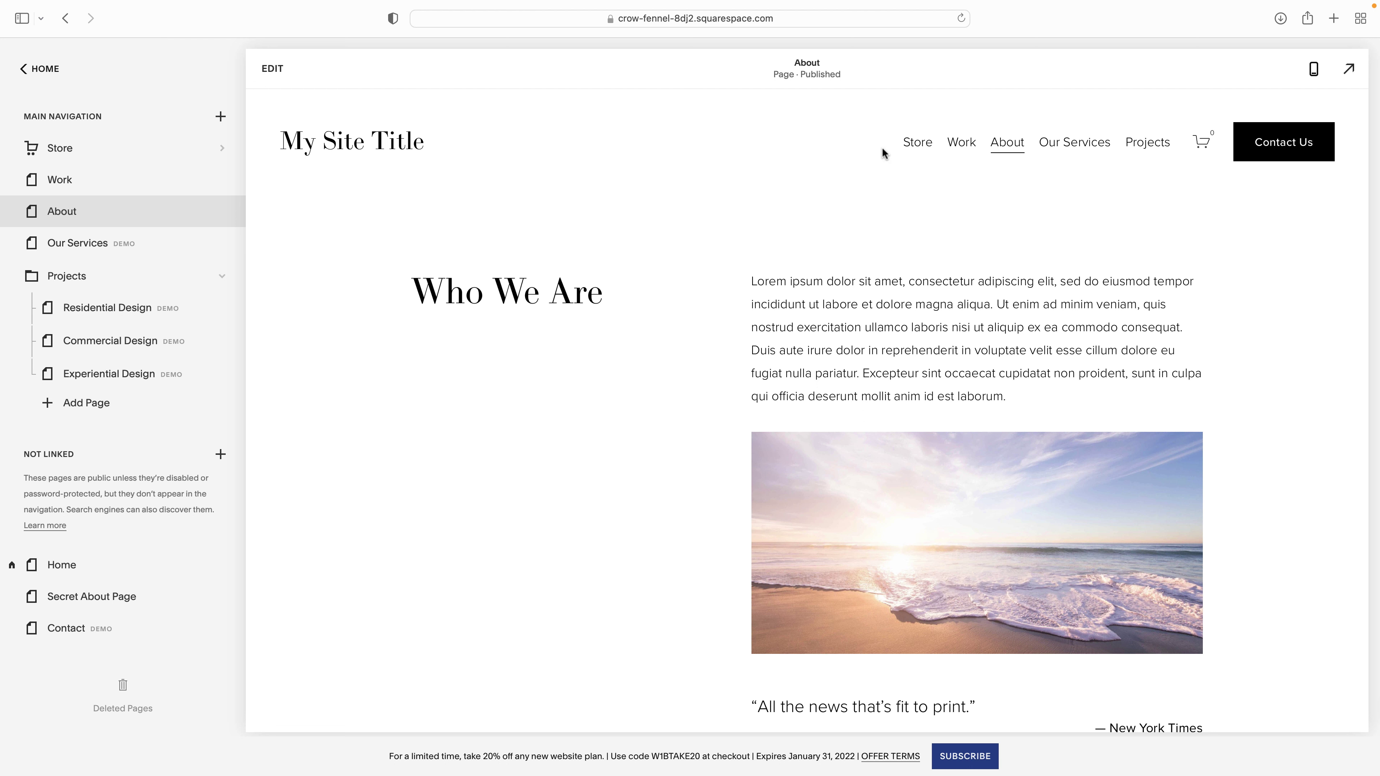
left_click(917, 145)
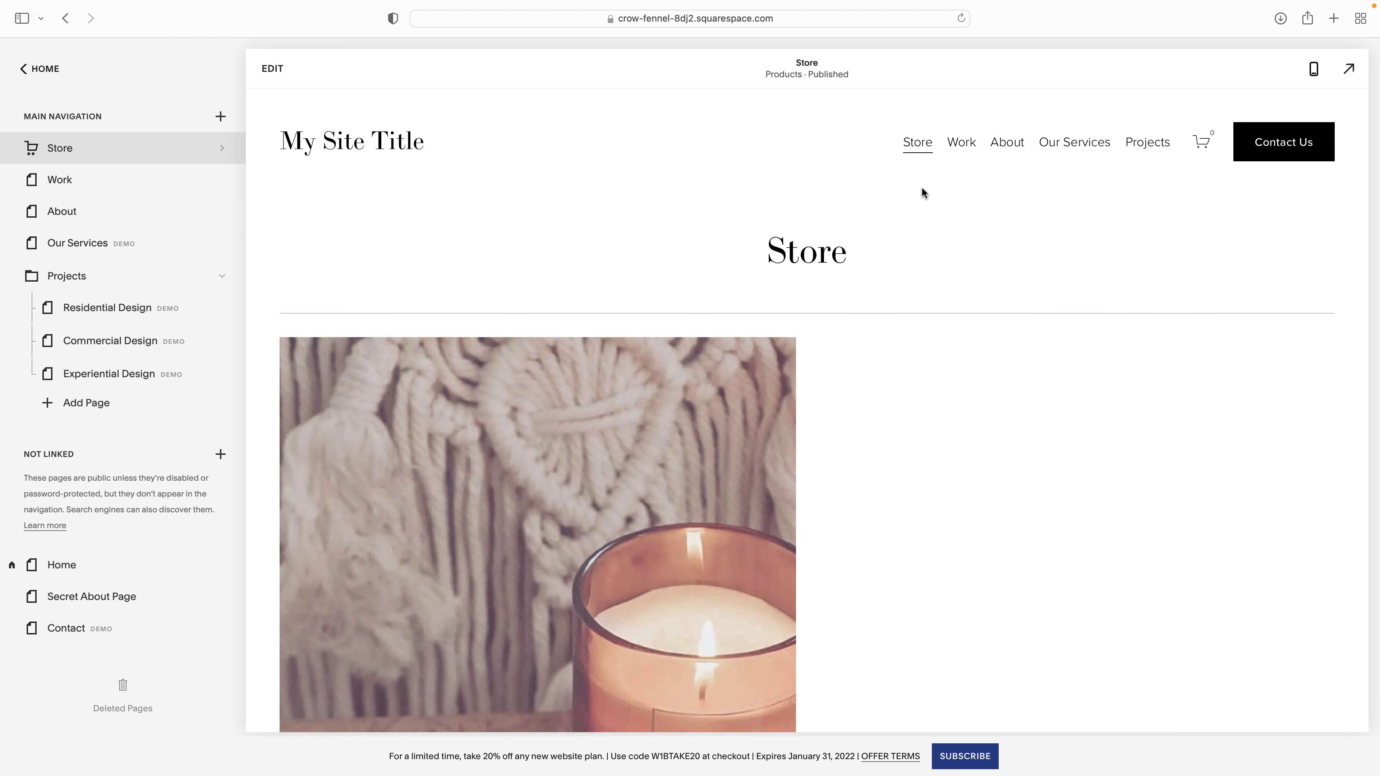